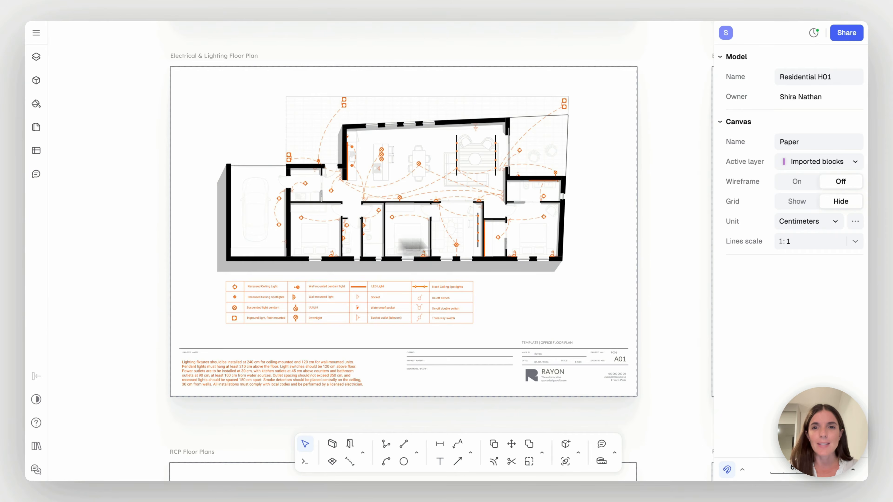
Examine the Electrical & Lighting Floor Plan sheets and the other plan sheets on the Paper canvas
scroll(669, 227, right, 10)
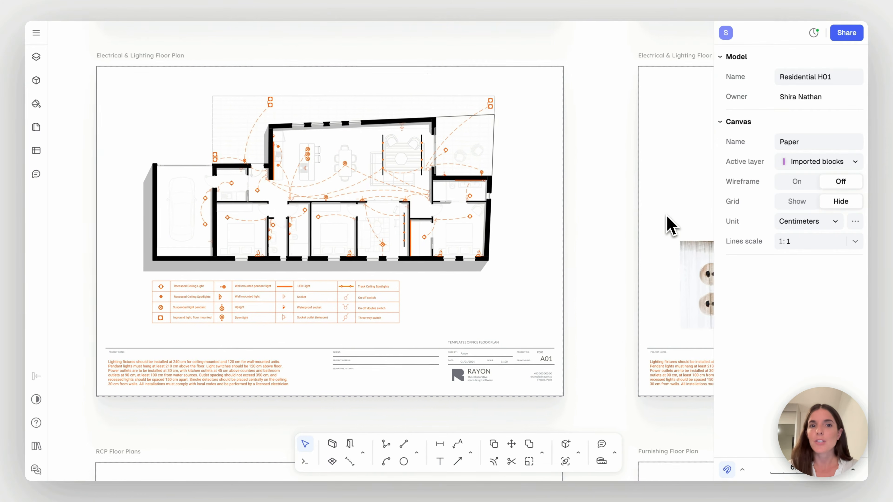
scroll(669, 227, right, 10)
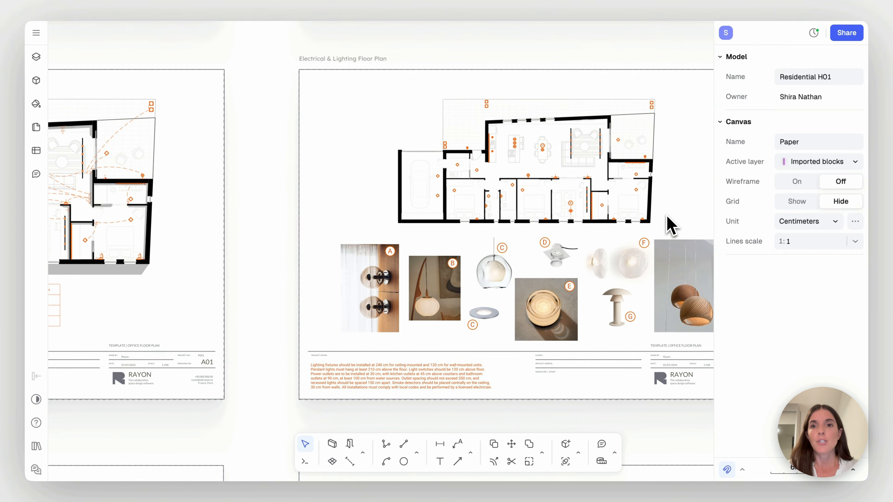
scroll(670, 227, left, 15)
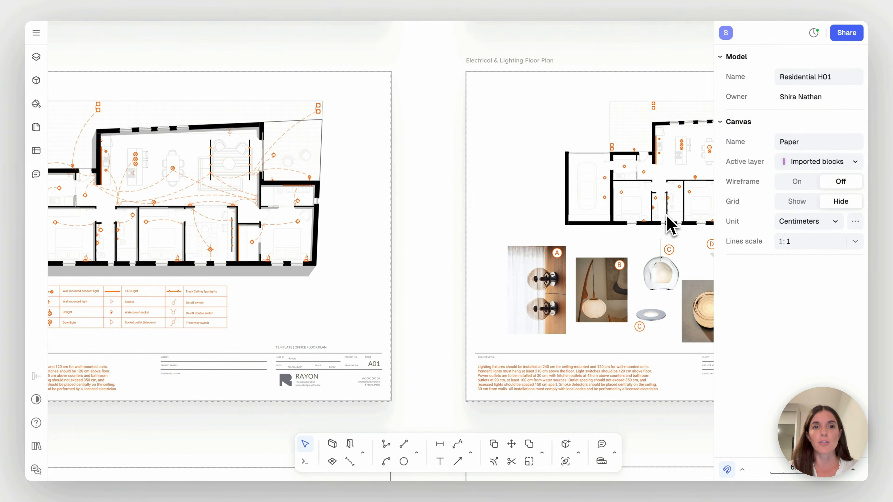
scroll(671, 226, left, 1)
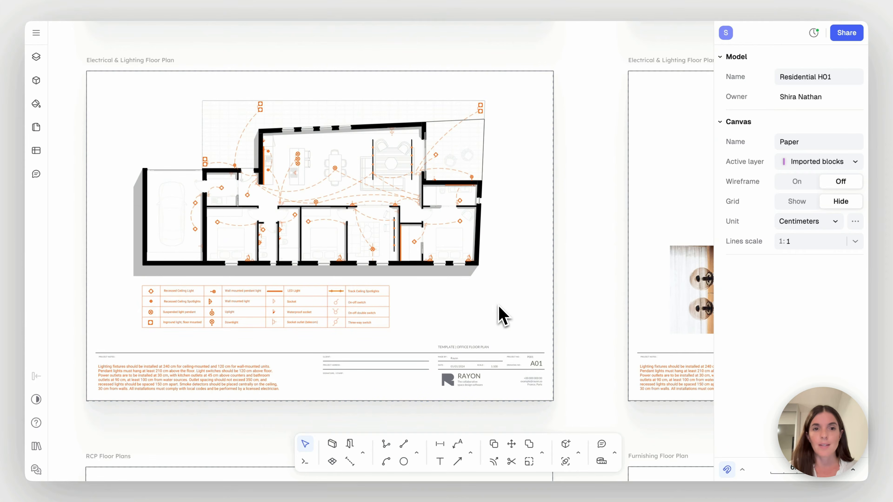
ctrl+scroll(503, 317, down, 5)
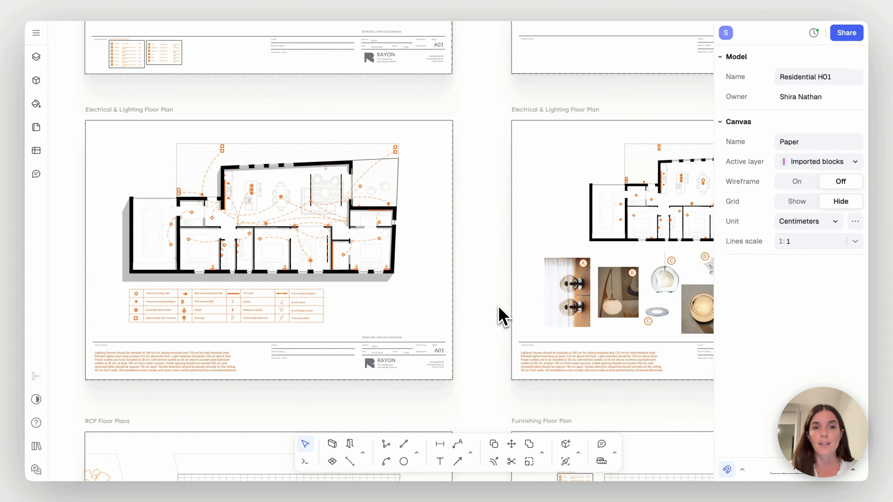
ctrl+scroll(499, 306, down, 6)
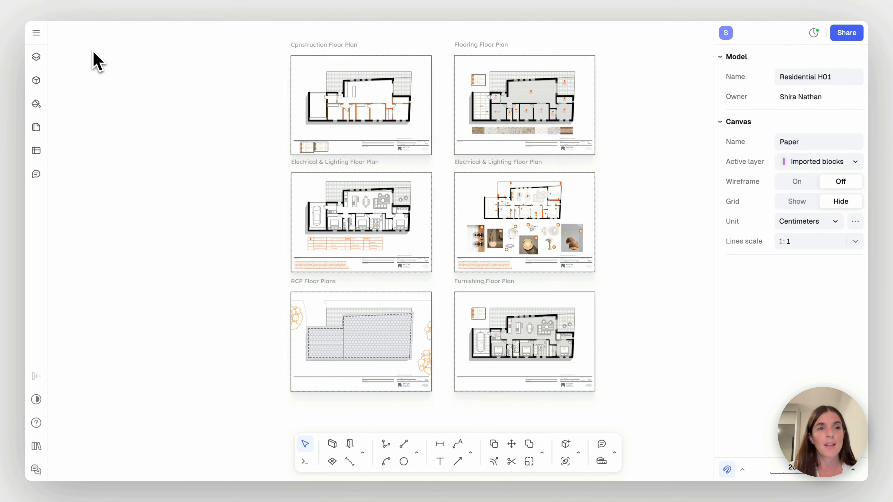
Show the project's layers and switch to the Model canvas
click(39, 59)
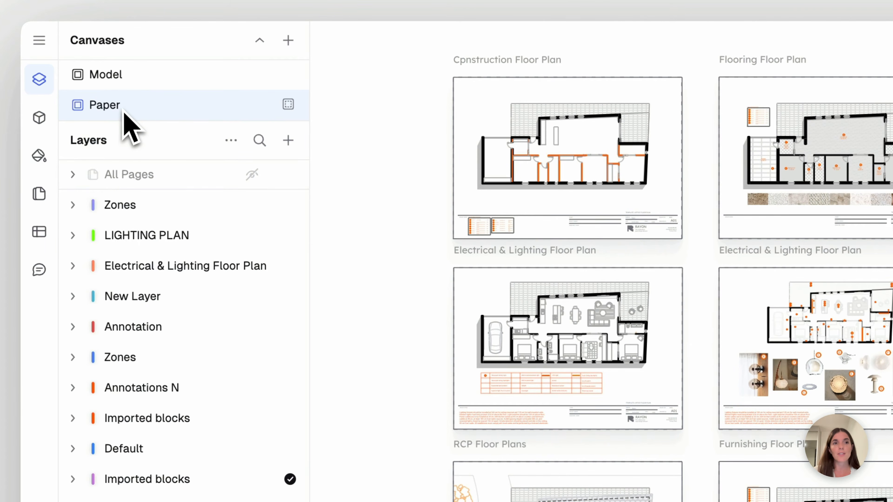
click(130, 76)
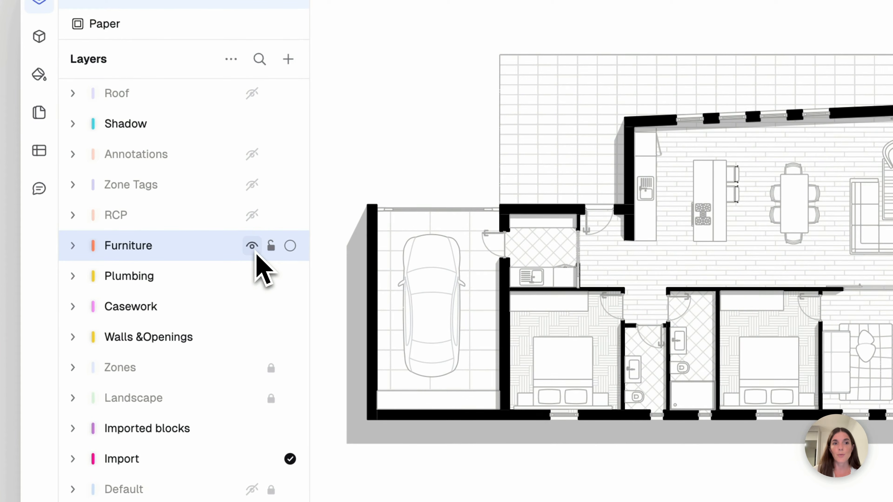
Toggle the visibility of the Furniture, Plumbing, Casework, Walls &Openings and Shadow layers off and back on
click(252, 249)
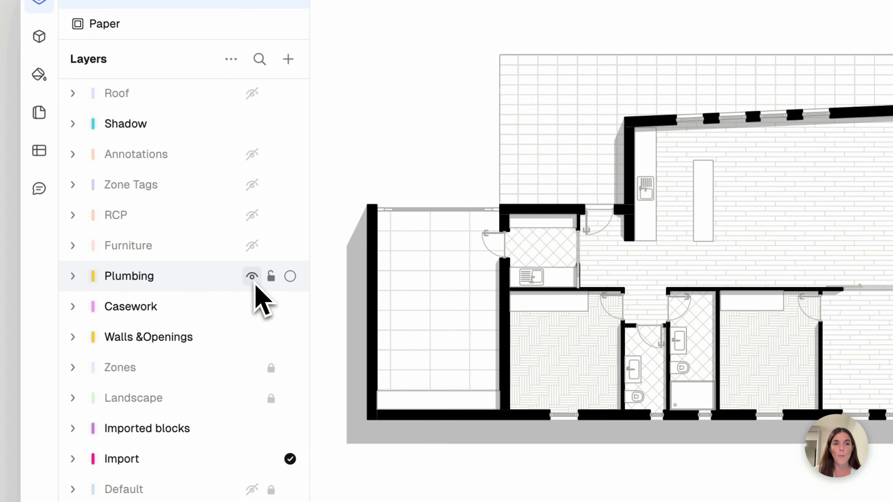
click(252, 277)
click(251, 277)
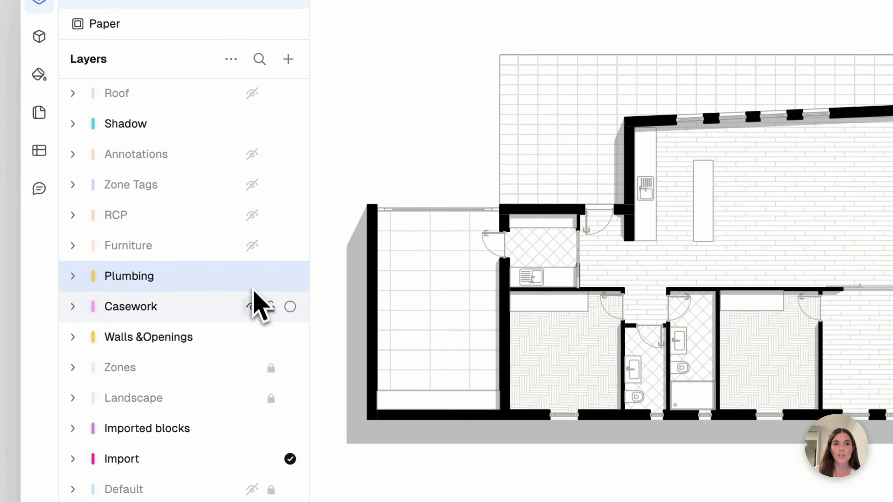
click(252, 307)
click(254, 309)
click(252, 339)
click(253, 339)
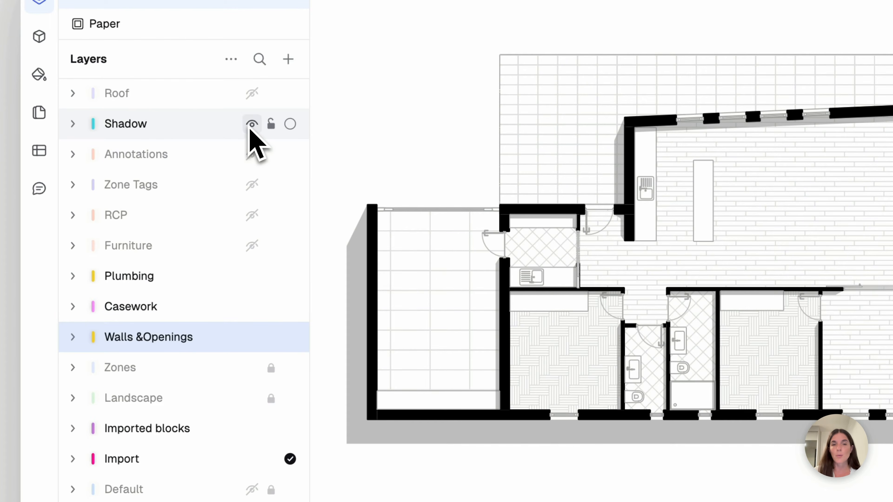
click(251, 123)
click(252, 124)
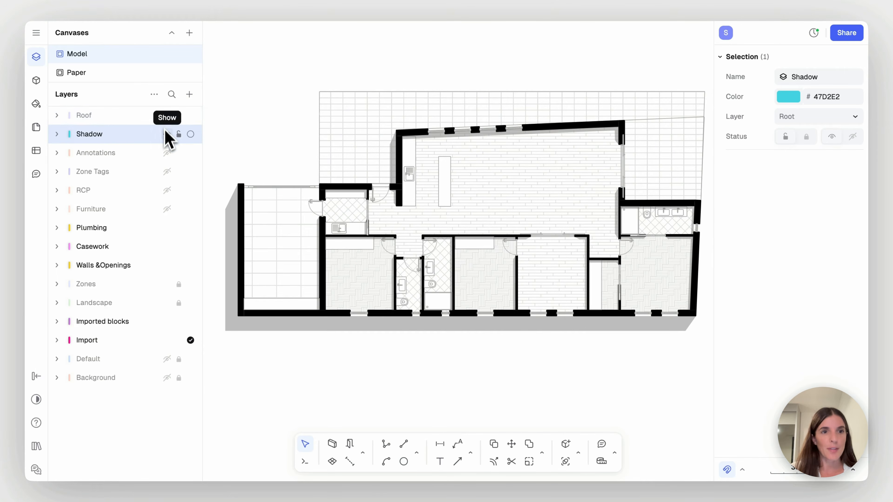
click(167, 210)
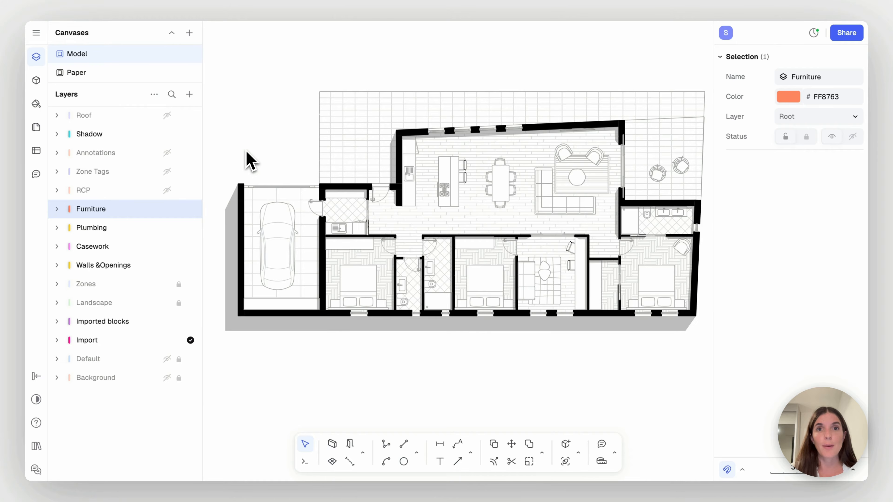
click(246, 160)
Add a layer to the Model canvas and name it Lighting and electric plan
click(189, 94)
click(199, 118)
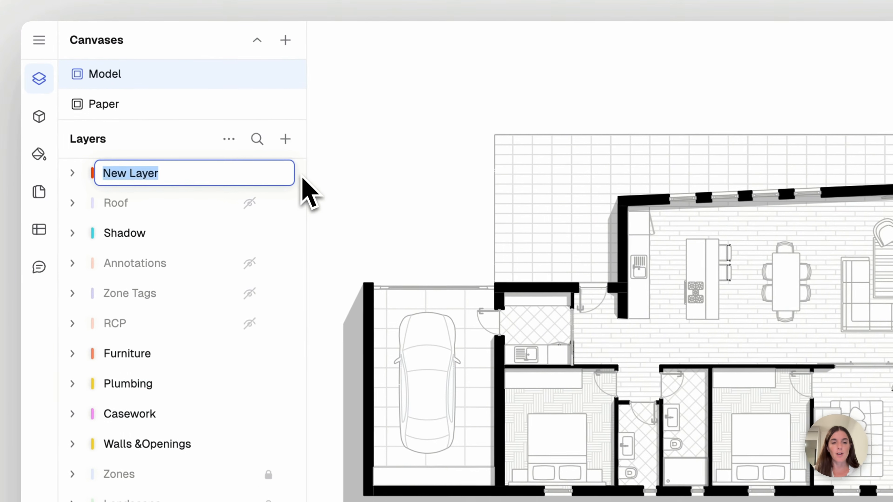
text(Lighting )
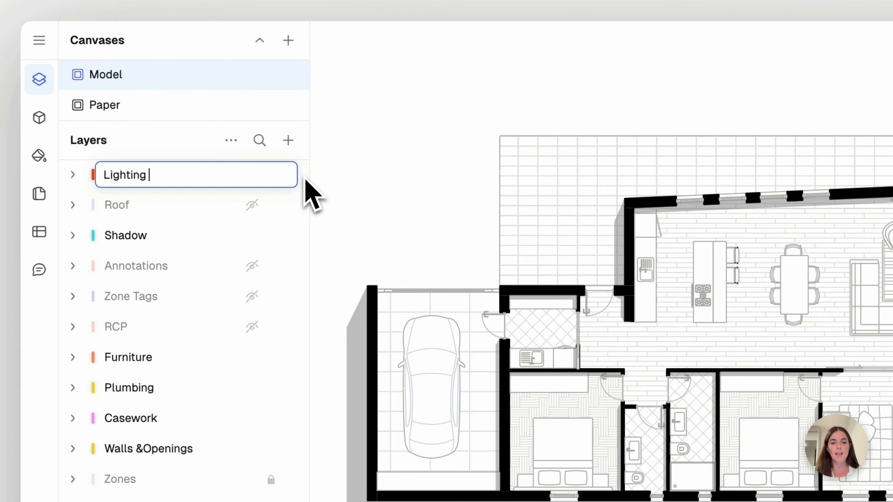
text(and electric plan)
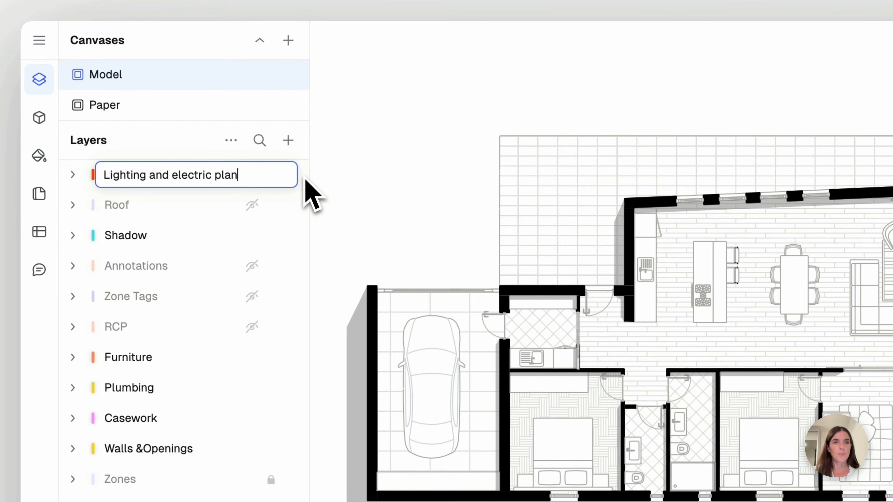
key(Return)
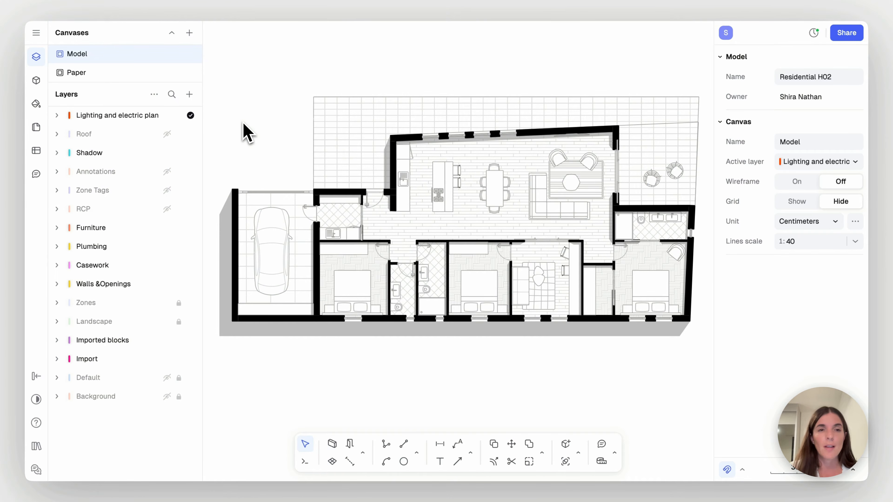
Add another layer named Background and nest it inside the Lighting and electric plan layer
click(190, 95)
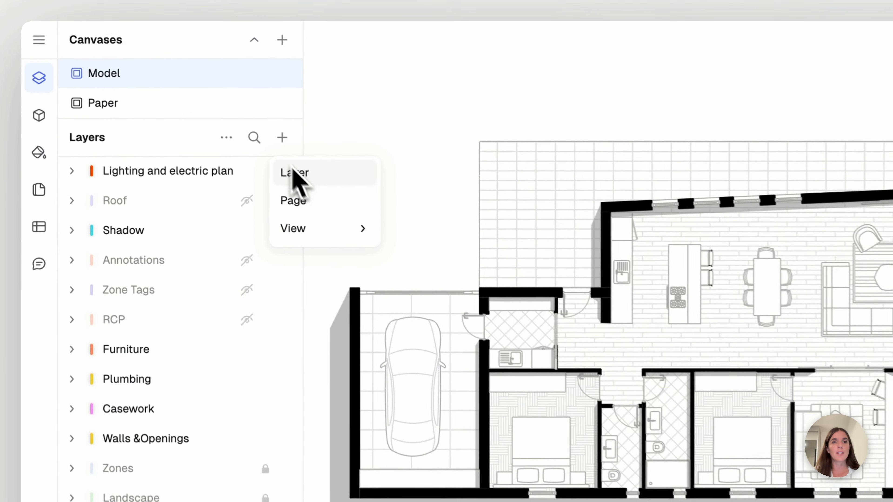
click(237, 139)
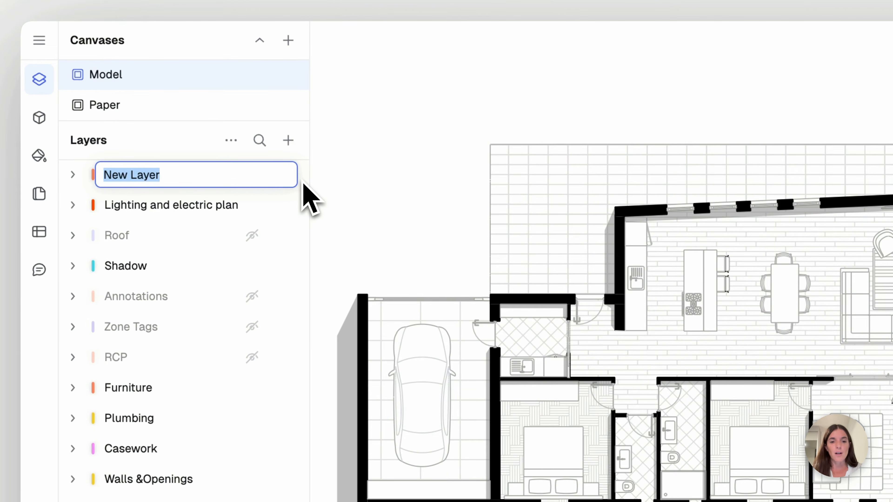
text(Background)
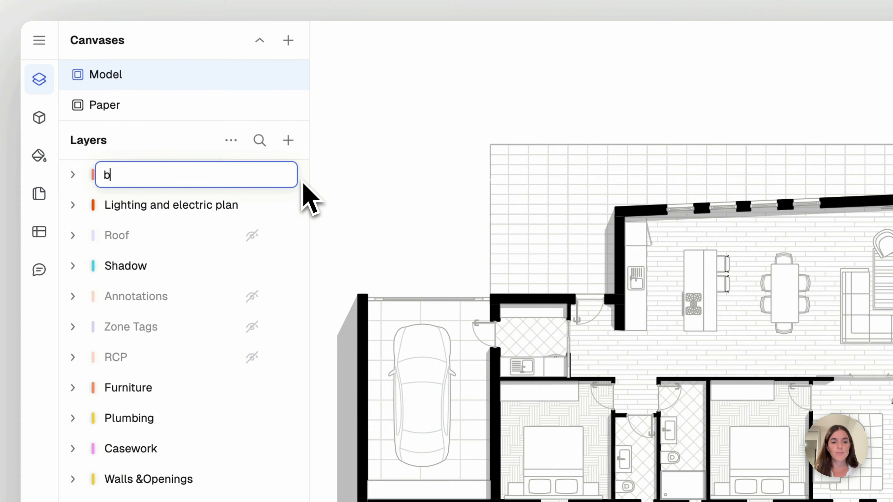
key(Return)
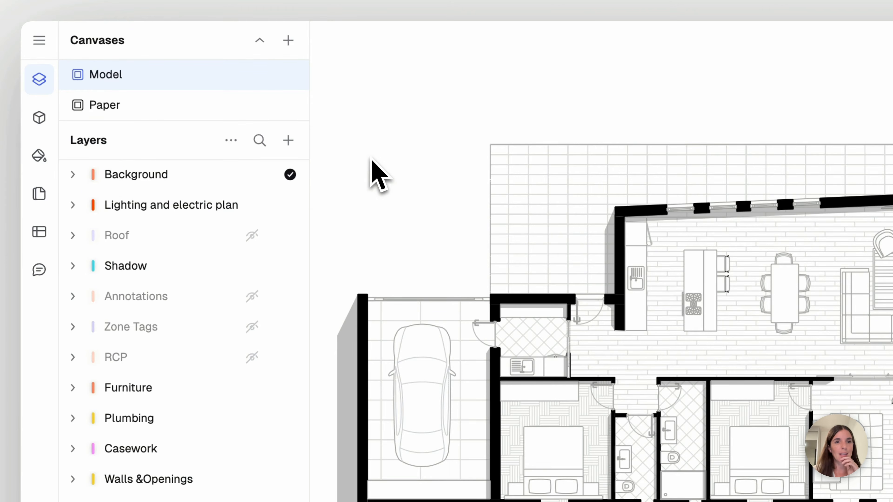
click(208, 183)
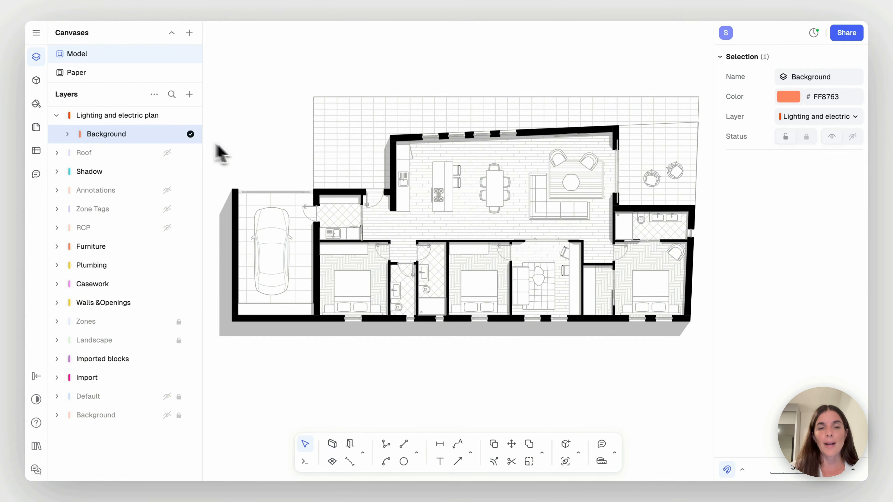
click(257, 160)
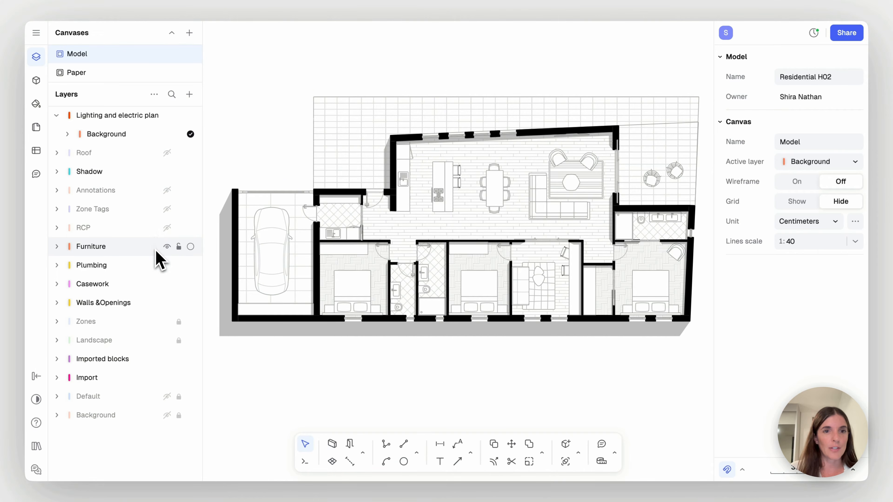
Lock the Furniture and Walls &Openings layers, hide and unlock Zones, and unlock Landscape, Default and the root-level Background layer
click(178, 247)
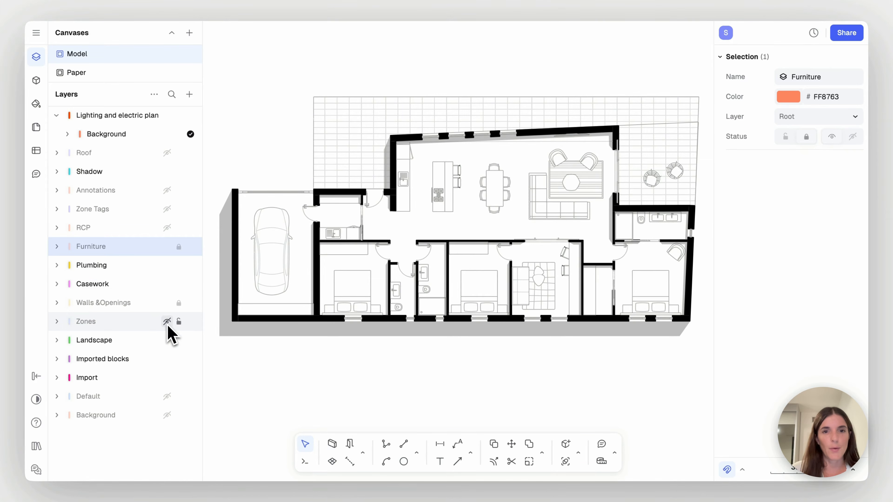
click(167, 321)
click(179, 340)
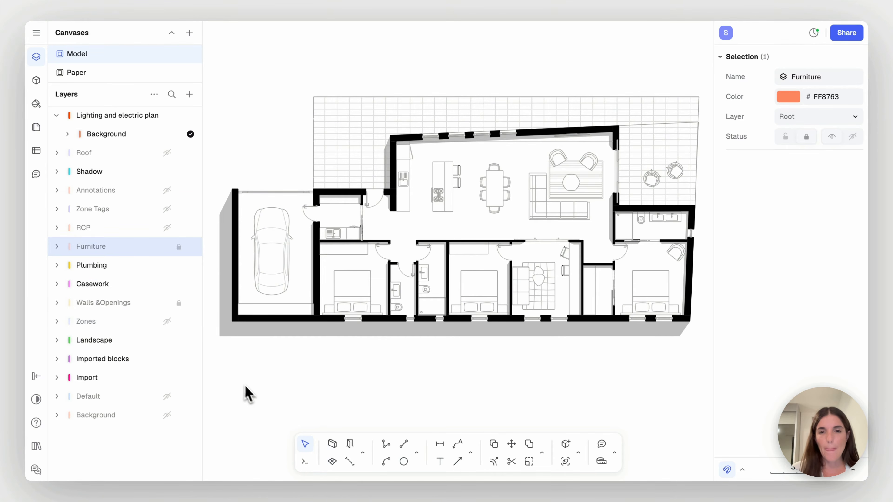
click(246, 396)
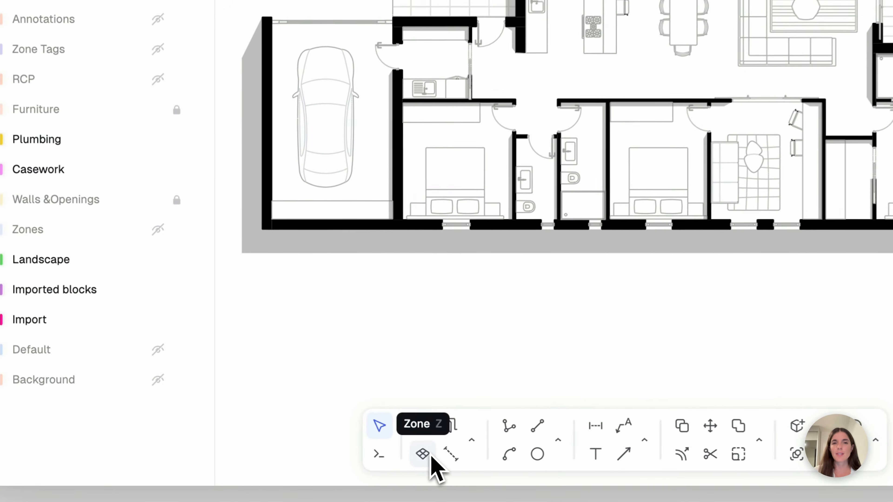
Create a zone filling the garage and delete its name and area tag
click(333, 461)
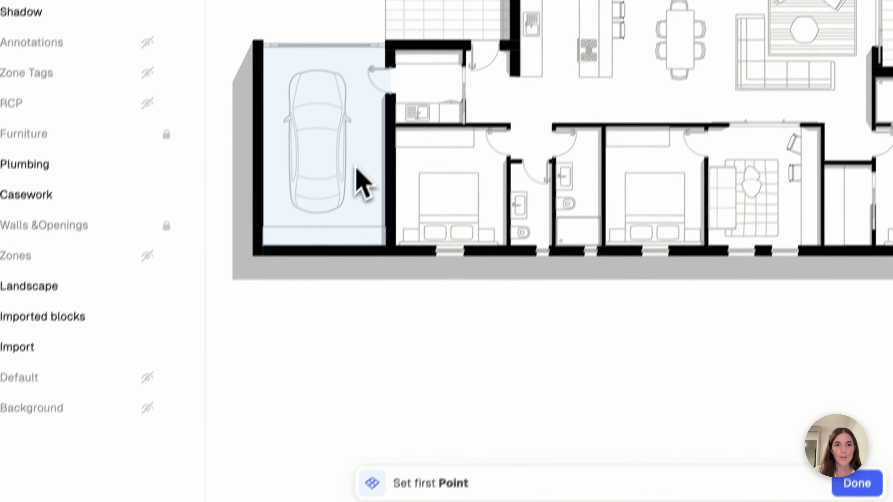
click(369, 148)
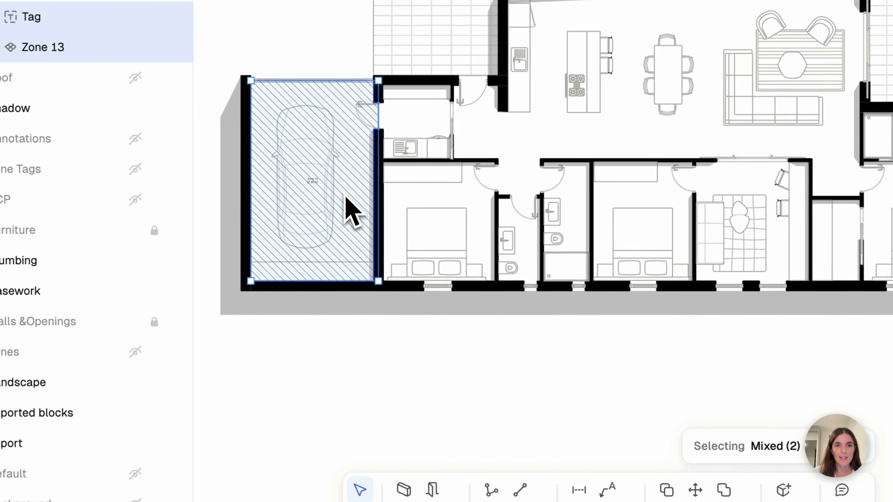
click(395, 423)
scroll(317, 248, up, 2)
scroll(320, 262, up, 3)
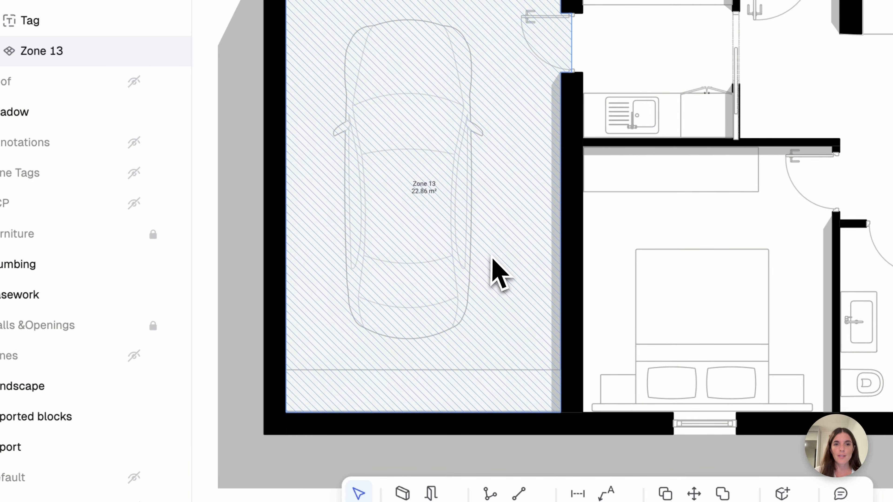
scroll(430, 197, up, 3)
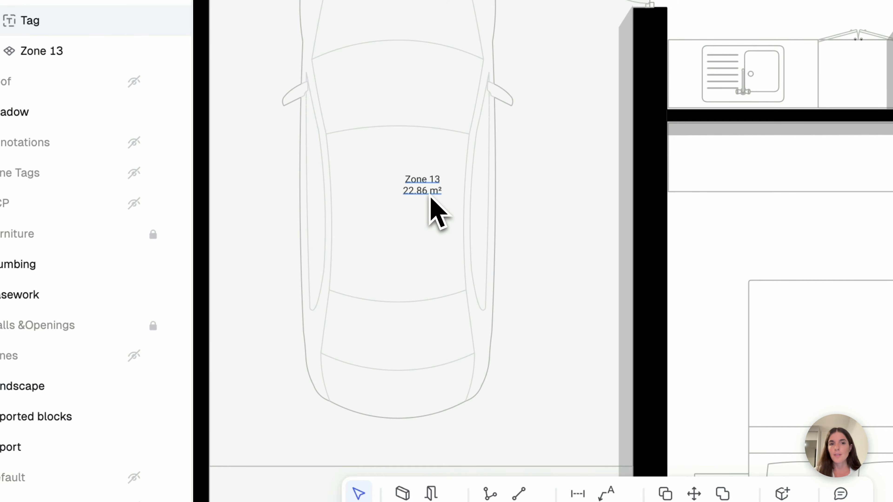
scroll(429, 196, down, 6)
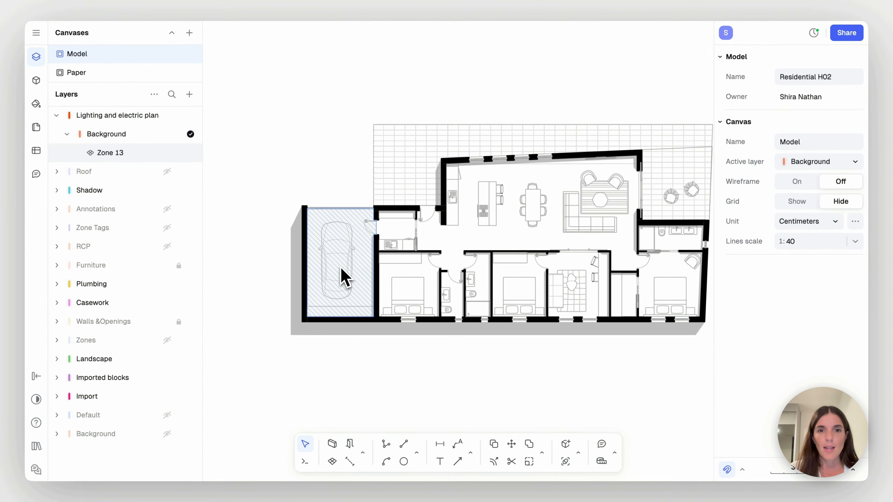
Create zones filling the open living and kitchen area, the utility room and the bedroom beside the garage
scroll(341, 268, right, 3)
key(z)
click(376, 230)
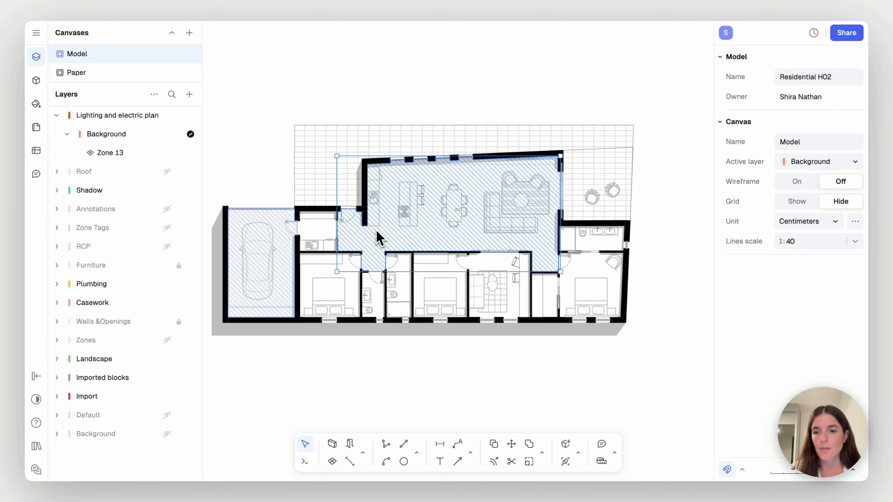
click(326, 228)
click(337, 278)
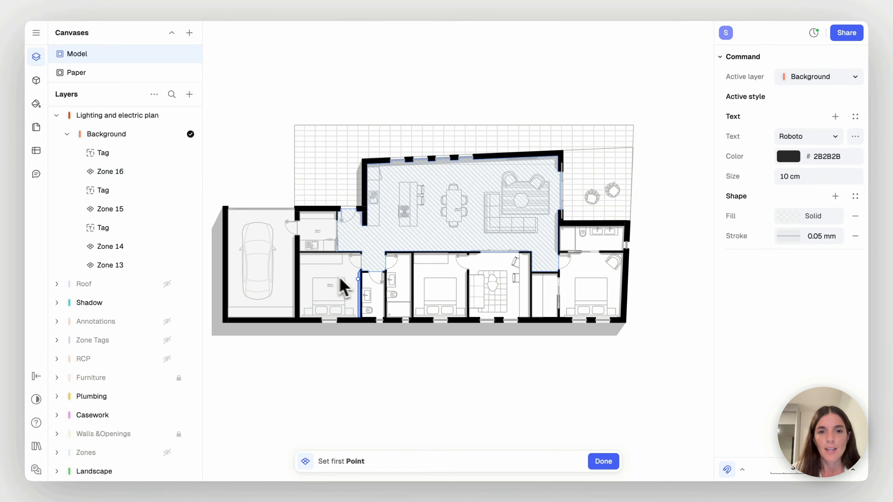
Create zones filling the two small bathrooms, middle bedroom, office, master bedroom, ensuite bathroom and walk-in closet
click(373, 299)
click(397, 294)
click(432, 287)
click(498, 275)
click(593, 292)
key(Escape)
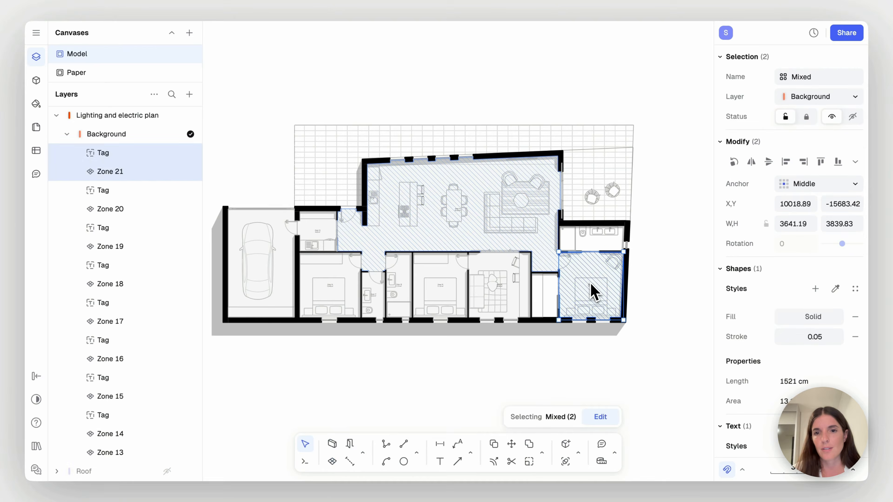
click(594, 247)
click(549, 301)
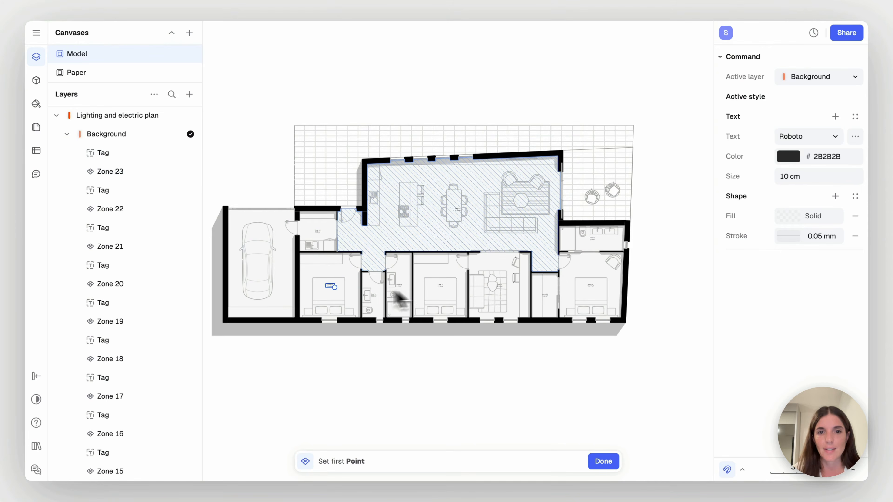
End zone creation and select every zone that shares the garage zone's style
key(Escape)
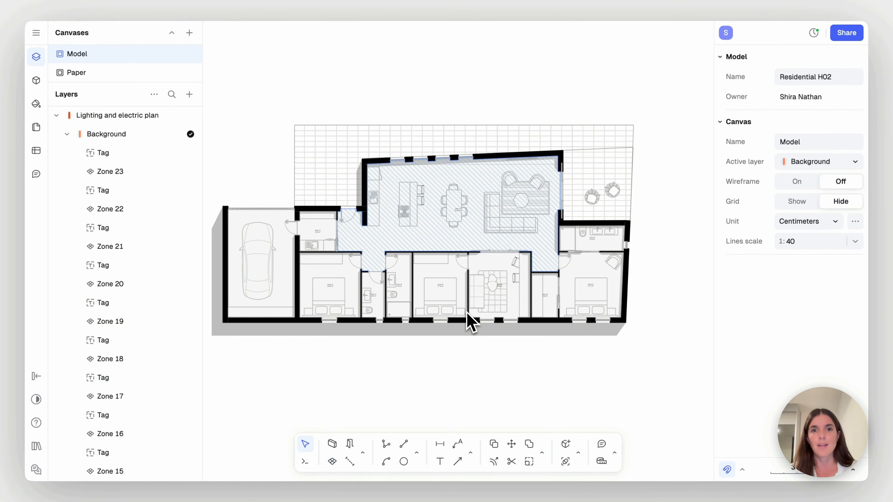
scroll(390, 369, left, 1)
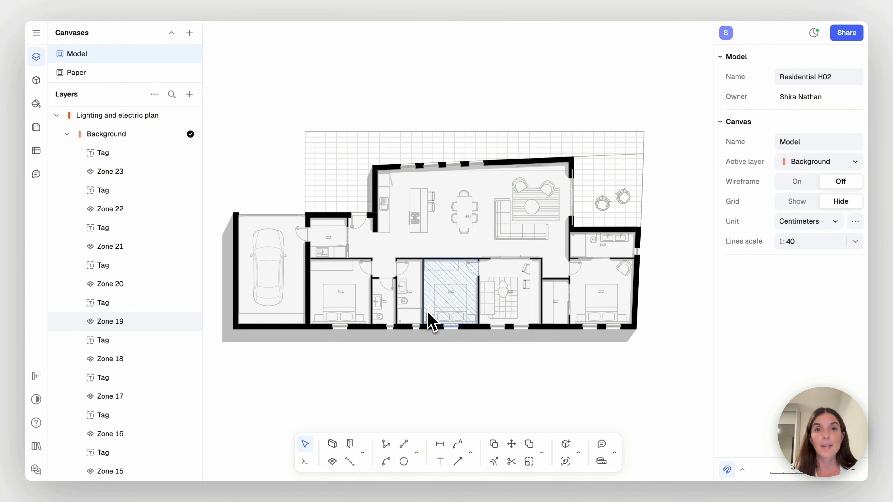
scroll(271, 283, up, 3)
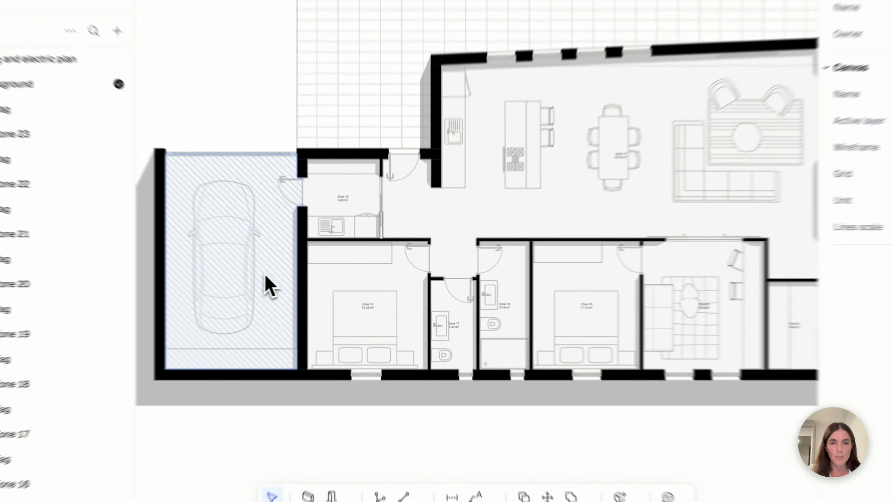
right_click(297, 284)
mouse_move(320, 263)
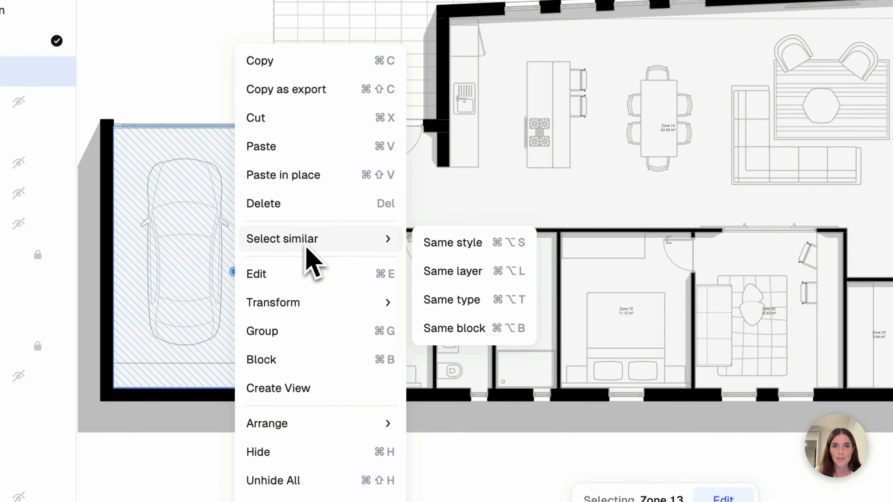
click(424, 243)
Create a style named Background Lighting for the selected zones, with a white FFFFFF fill and no stroke
scroll(535, 267, down, 2)
scroll(591, 285, down, 5)
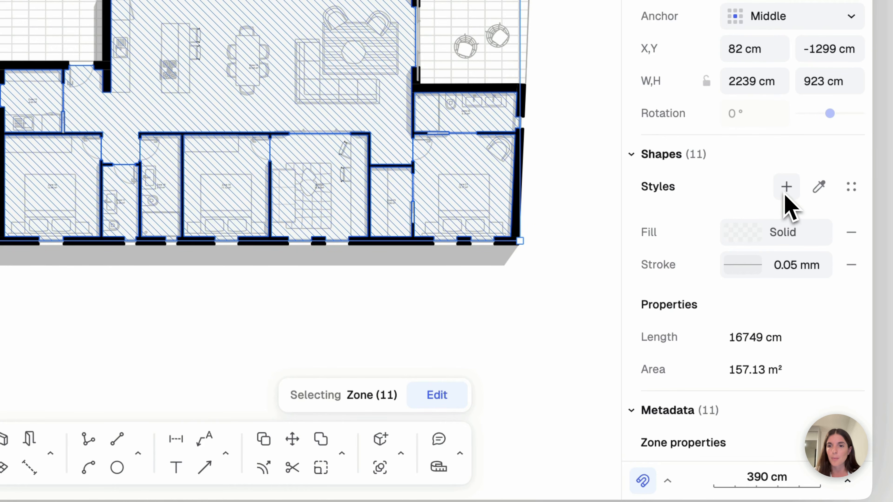
click(787, 187)
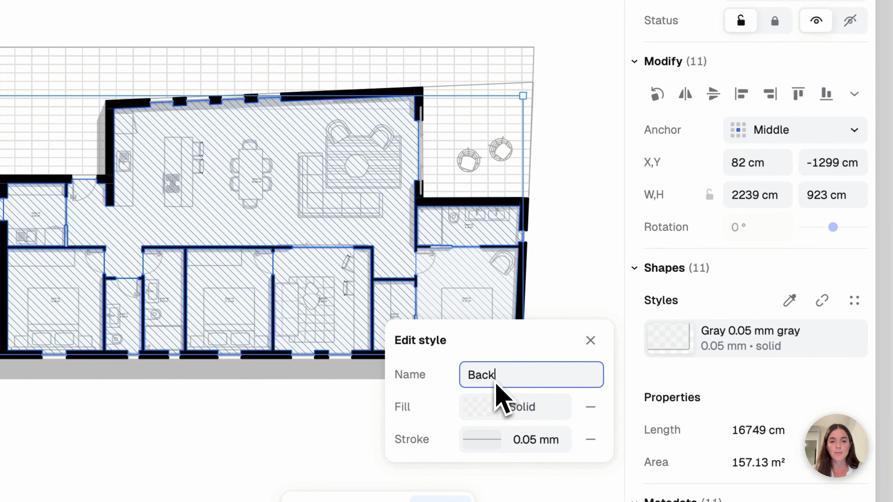
text(Backgrount Lighting)
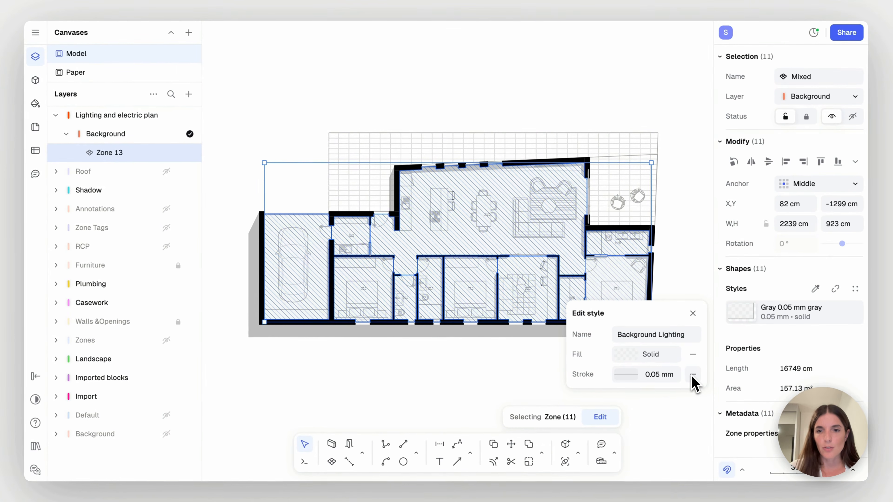
click(692, 375)
click(631, 362)
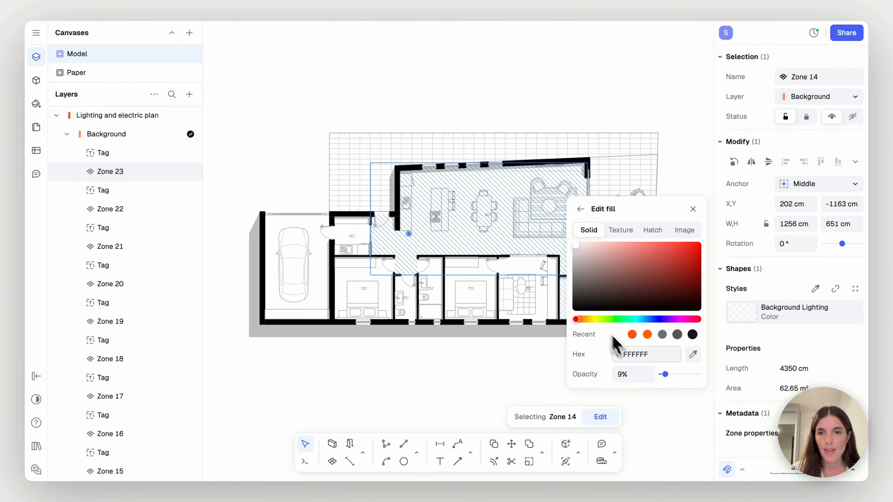
Set the Background Lighting fill's opacity to 75% and finish editing the style
drag(685, 380, 690, 380)
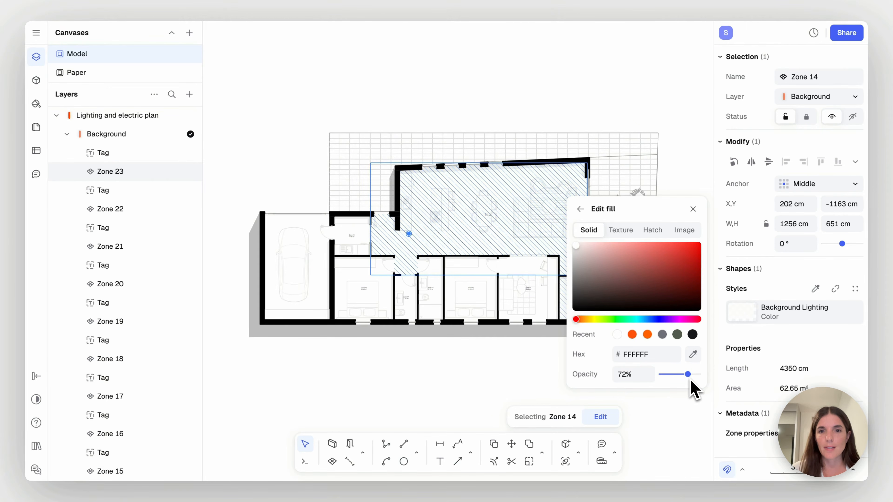
scroll(485, 309, up, 5)
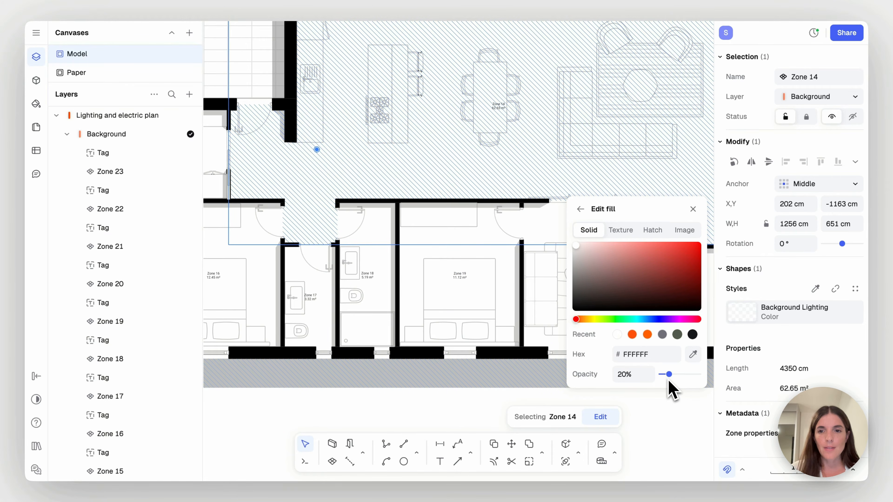
drag(690, 375, 695, 375)
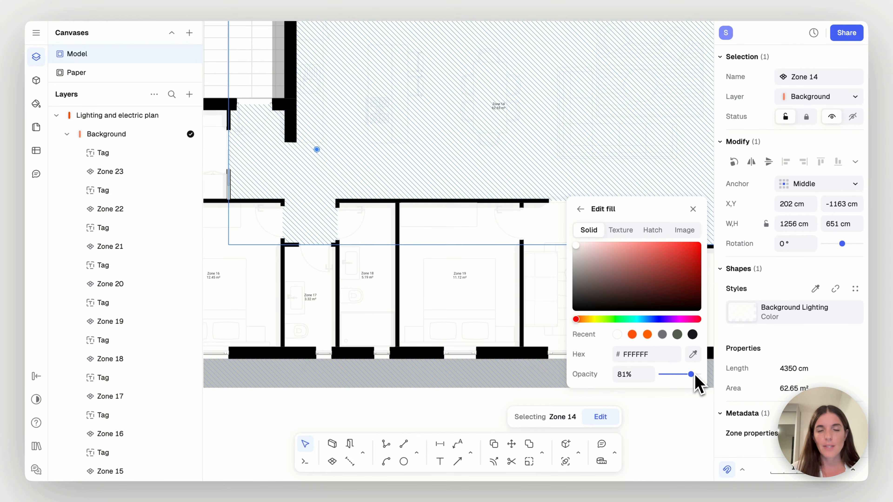
click(637, 376)
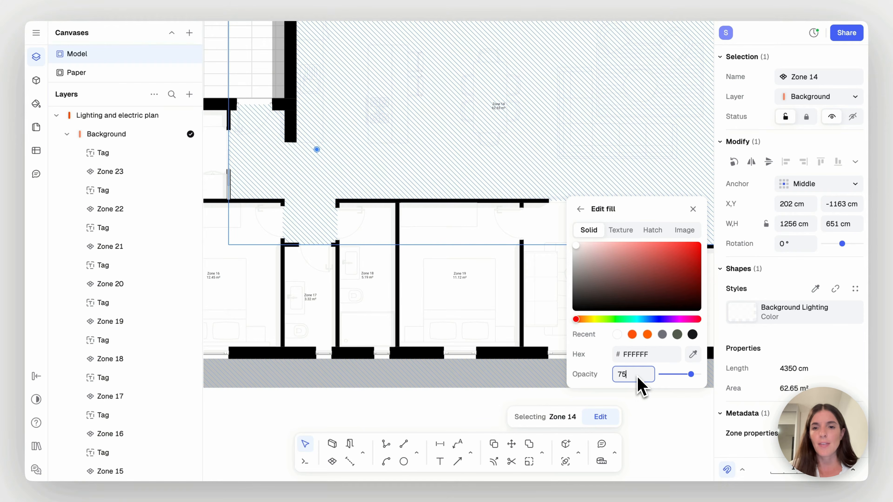
key(Return)
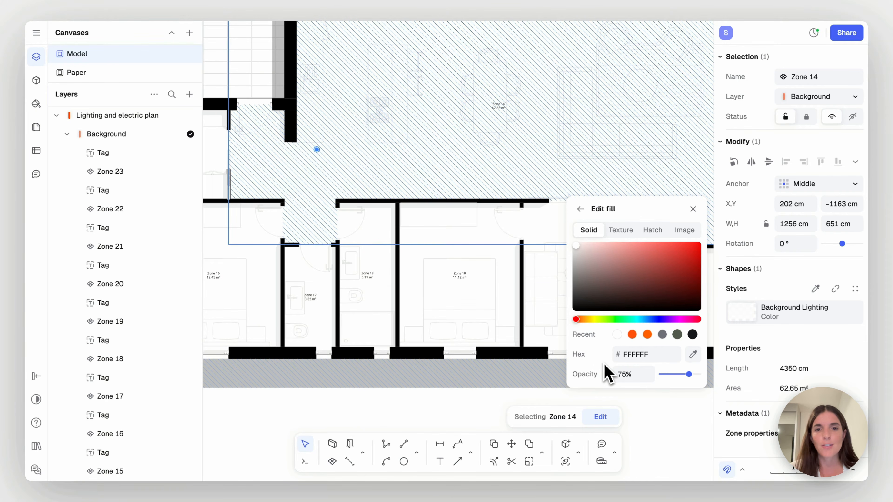
scroll(488, 319, down, 5)
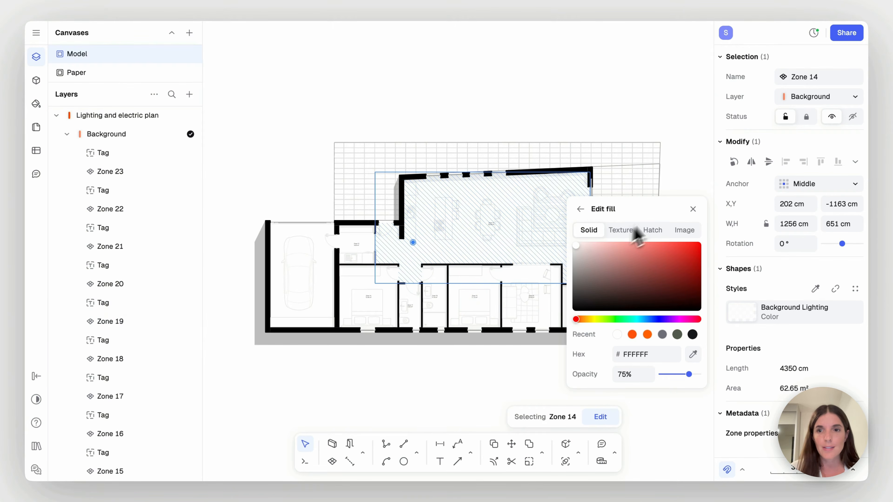
click(693, 209)
click(678, 224)
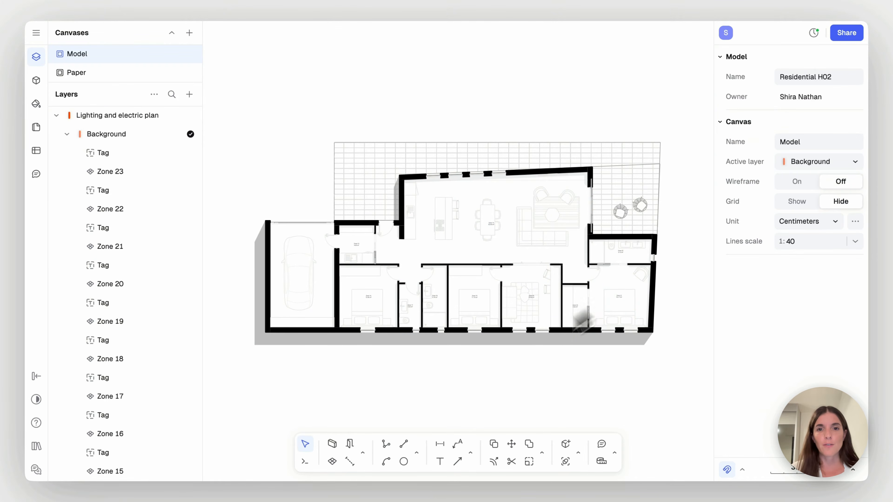
Select all remaining zone name and area tags by similarity to the utility room's tag and delete them
scroll(471, 385, up, 3)
click(337, 224)
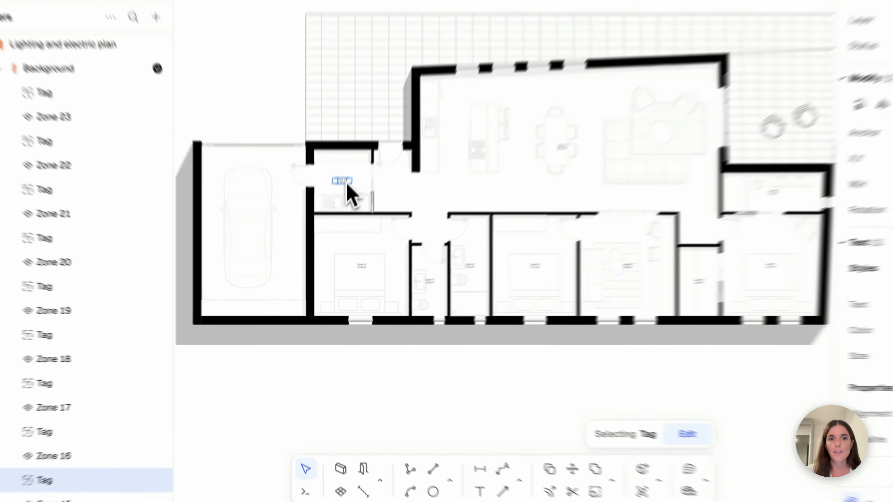
right_click(337, 223)
mouse_move(425, 197)
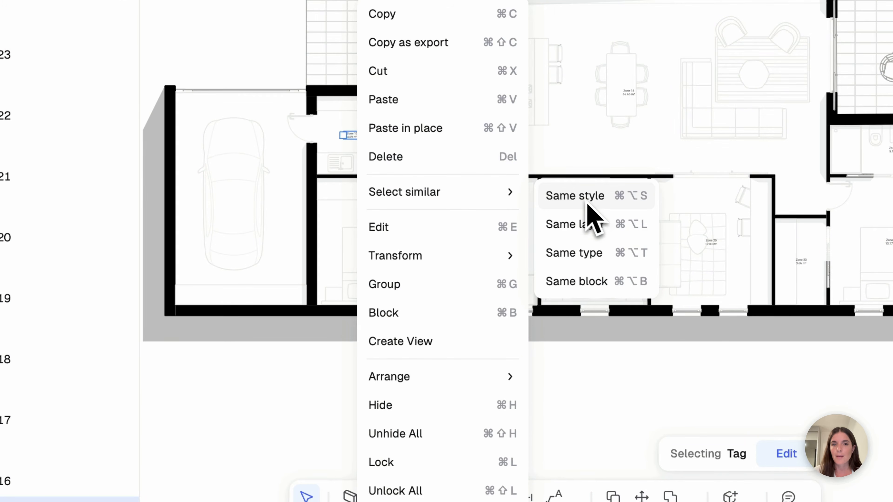
click(608, 254)
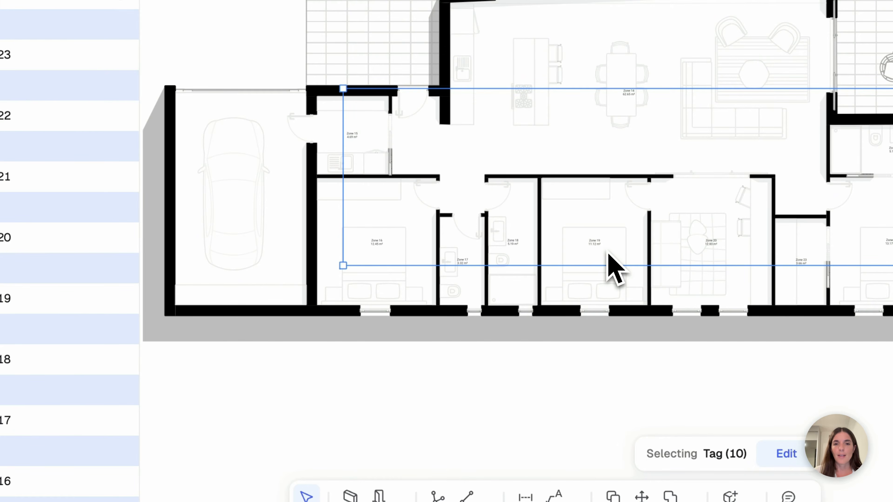
key(Delete)
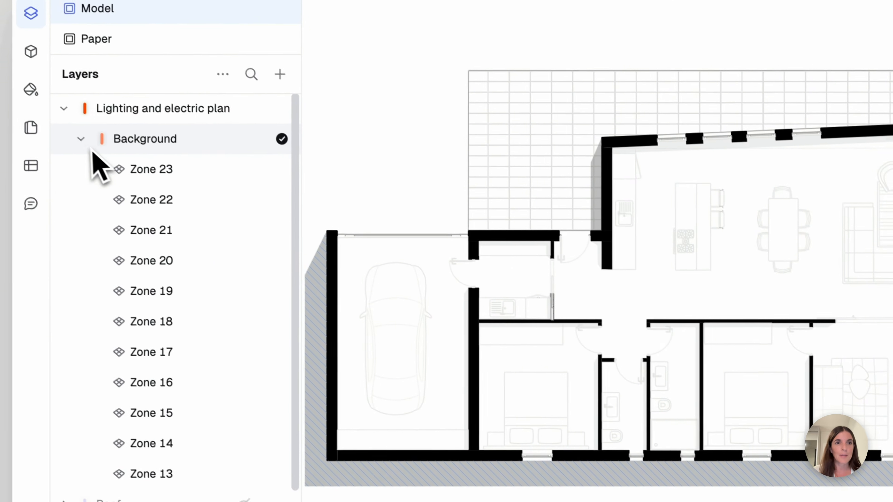
Collapse and lock the Background sublayer and make Lighting and electric plan the active layer
click(11, 75)
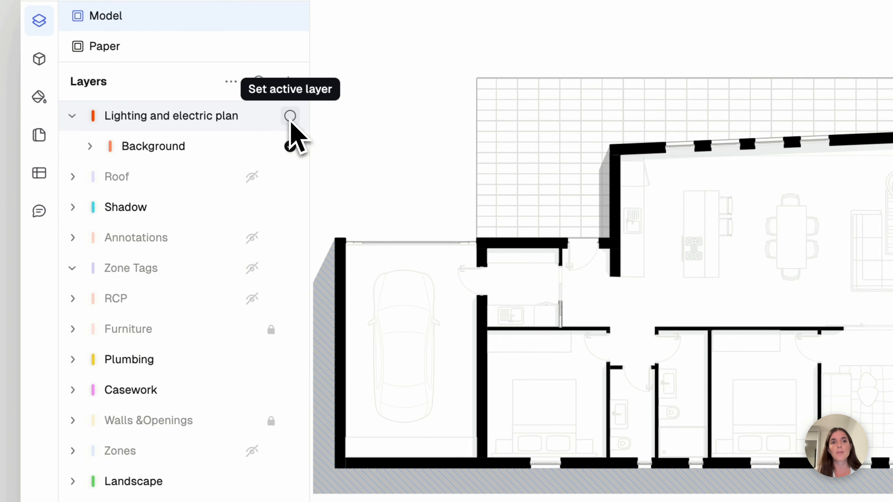
click(291, 117)
click(272, 148)
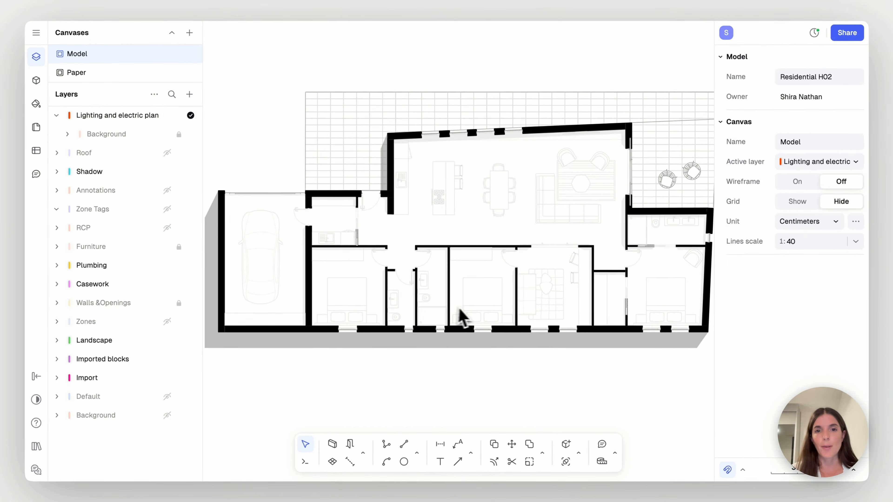
Browse the block libraries for the electrical symbols, lighting fixtures and lighting symbols collections
scroll(452, 352, down, 3)
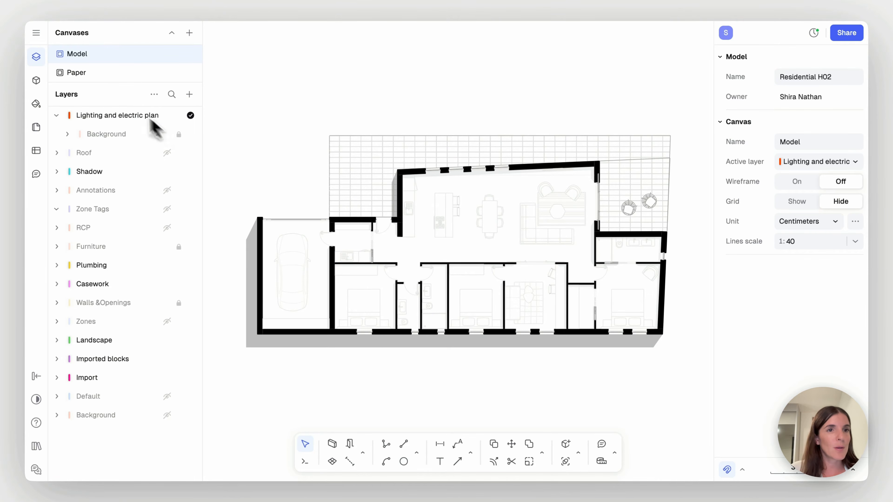
click(36, 80)
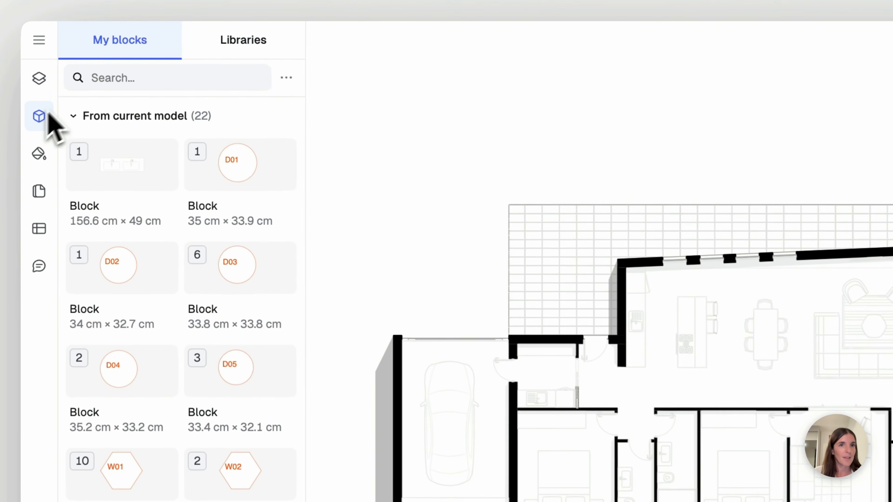
click(248, 46)
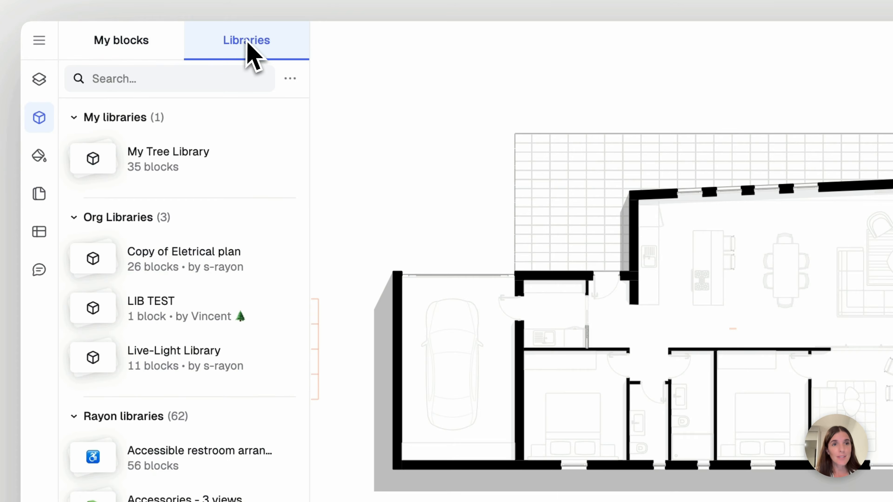
scroll(218, 322, down, 3)
scroll(223, 336, down, 20)
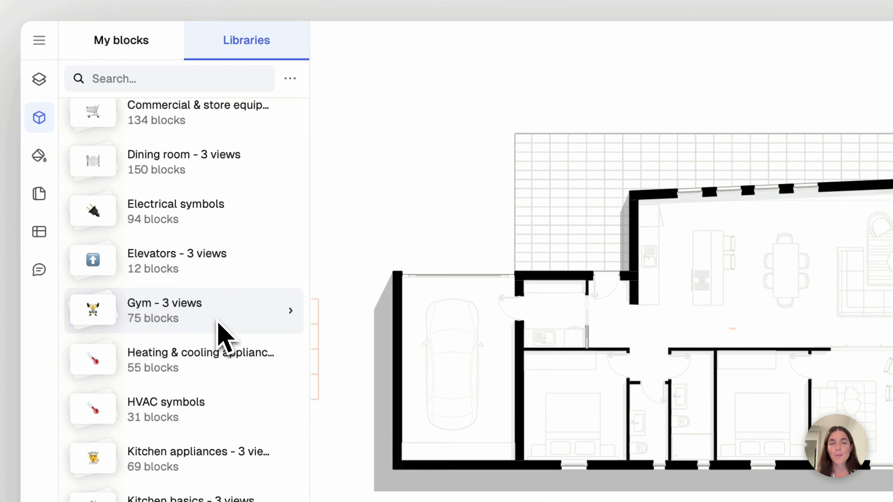
scroll(225, 337, down, 5)
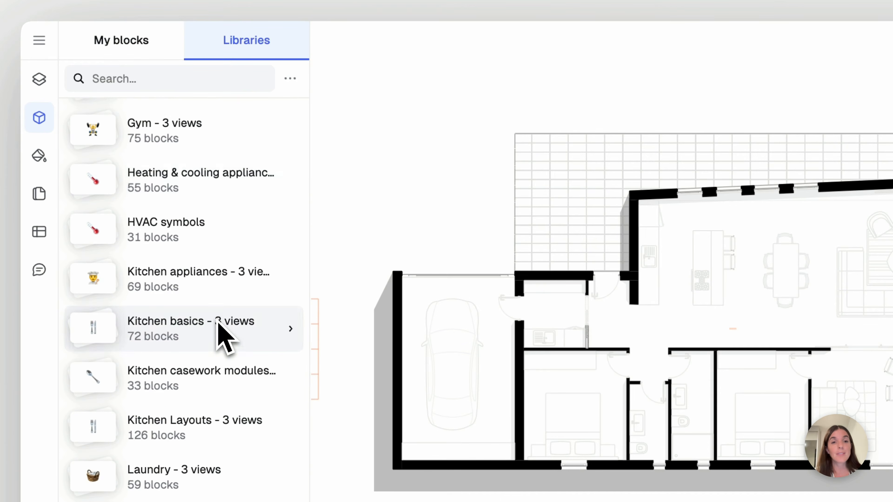
scroll(225, 337, down, 20)
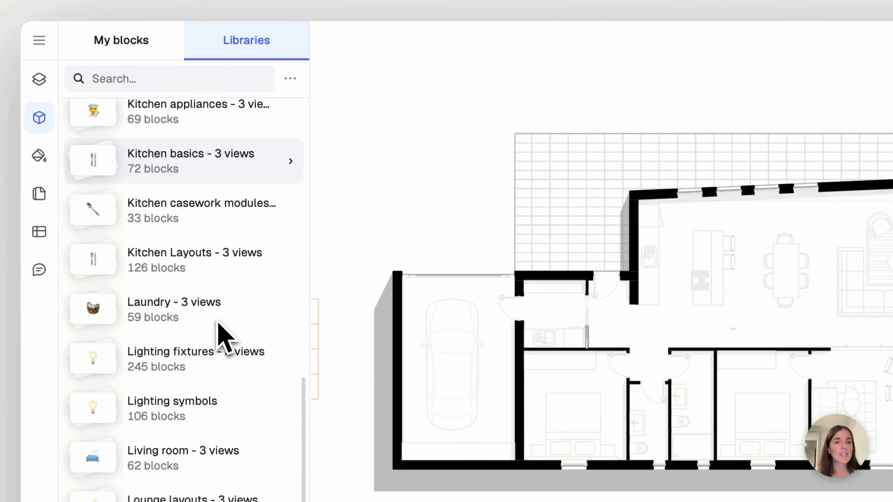
scroll(225, 338, up, 15)
scroll(218, 322, up, 3)
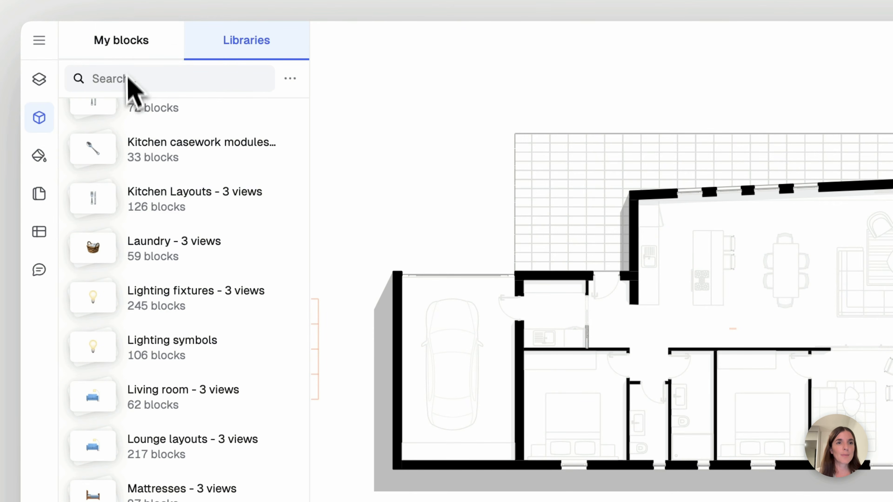
Search the model's own blocks for "lege" and place the Lighting symbols legend below the floor plan
click(131, 46)
click(151, 86)
text(le)
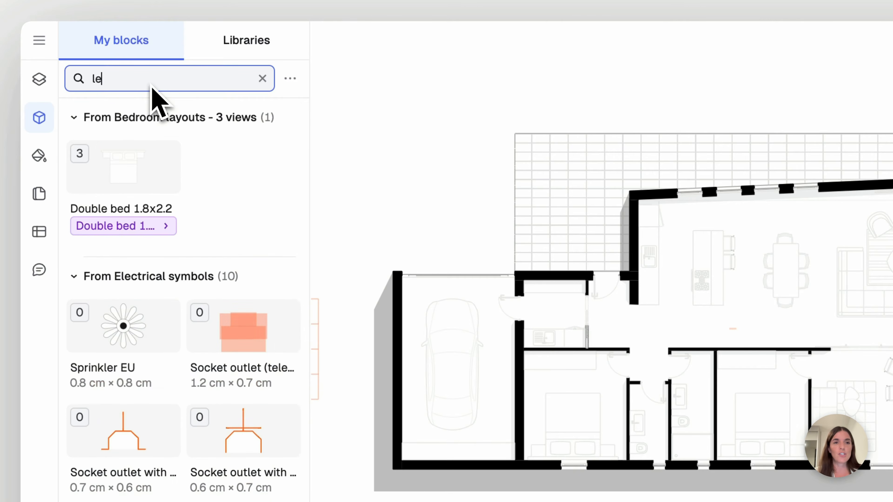
text(n)
key(BackSpace)
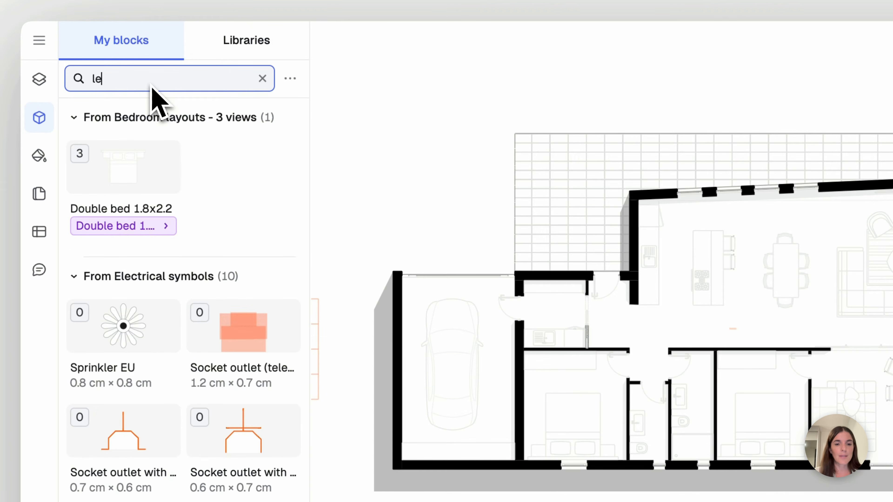
text(ge)
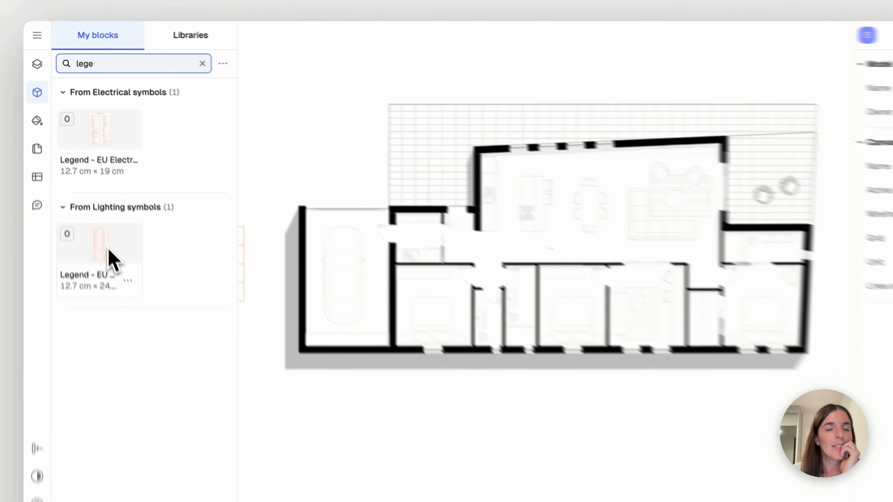
drag(110, 245, 616, 437)
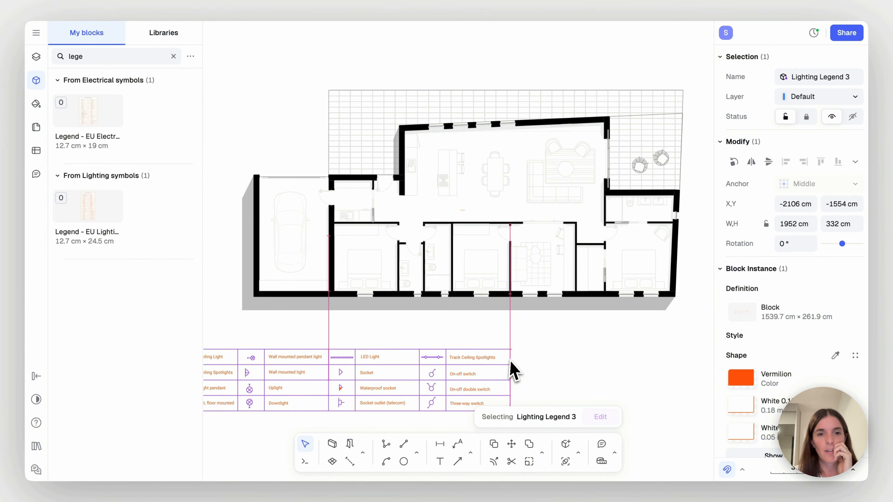
drag(514, 370, 612, 355)
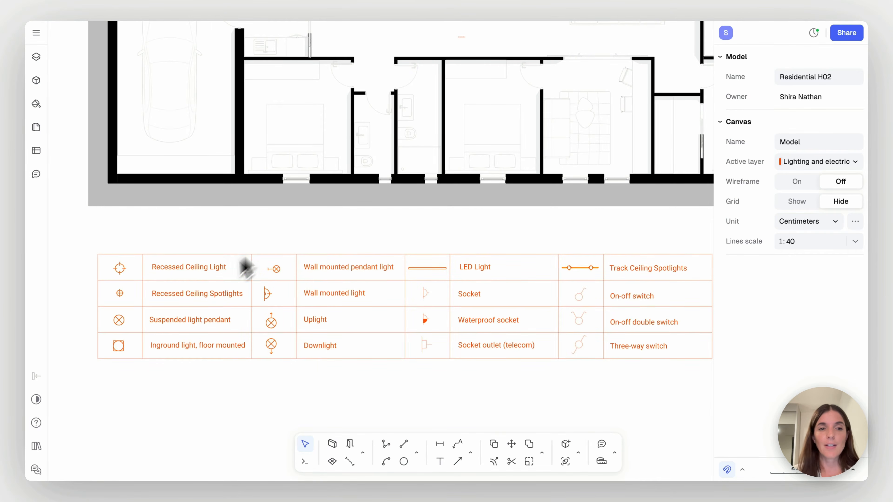
Examine the light, socket and switch symbols in the legend table below the floor plan
scroll(185, 329, up, 4)
scroll(185, 329, down, 2)
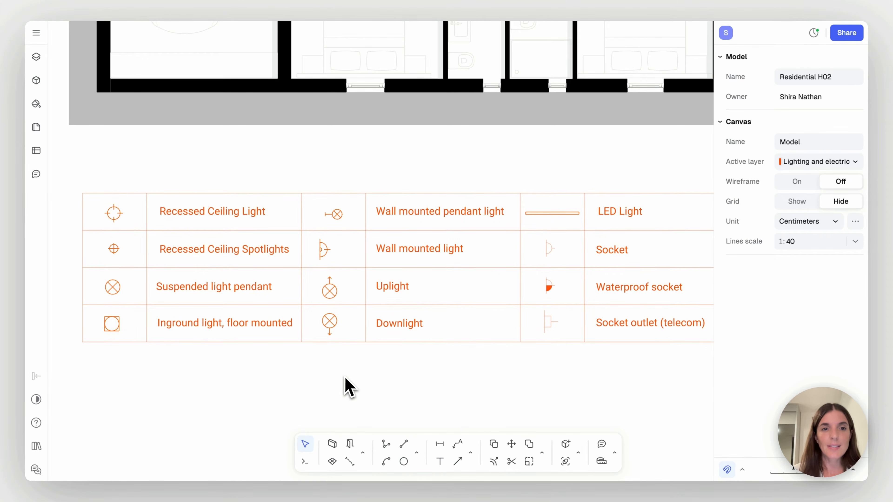
scroll(348, 387, right, 3)
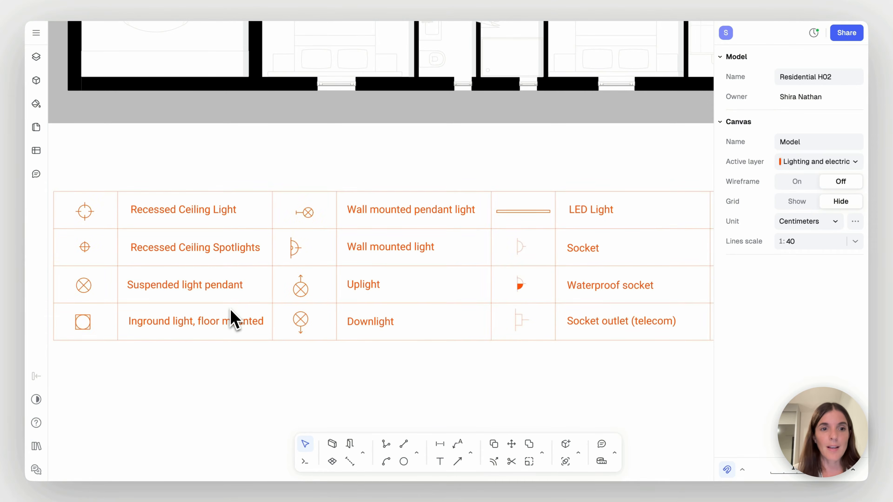
scroll(319, 401, right, 10)
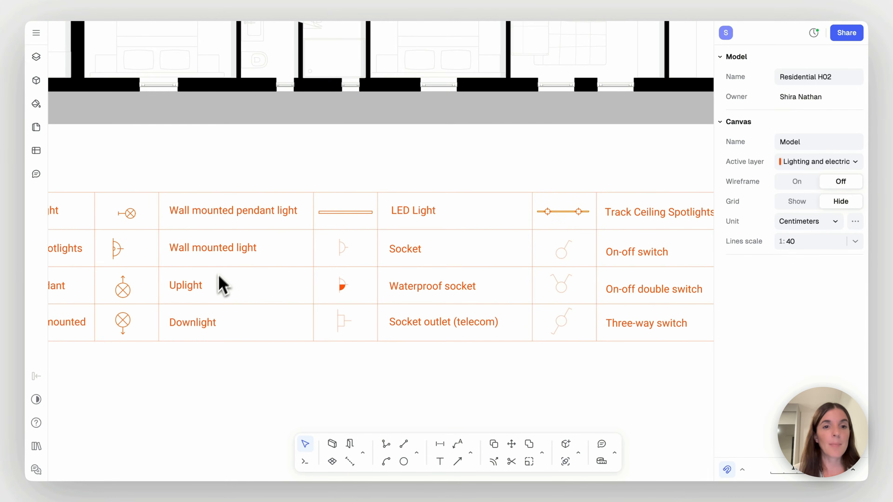
scroll(358, 373, right, 6)
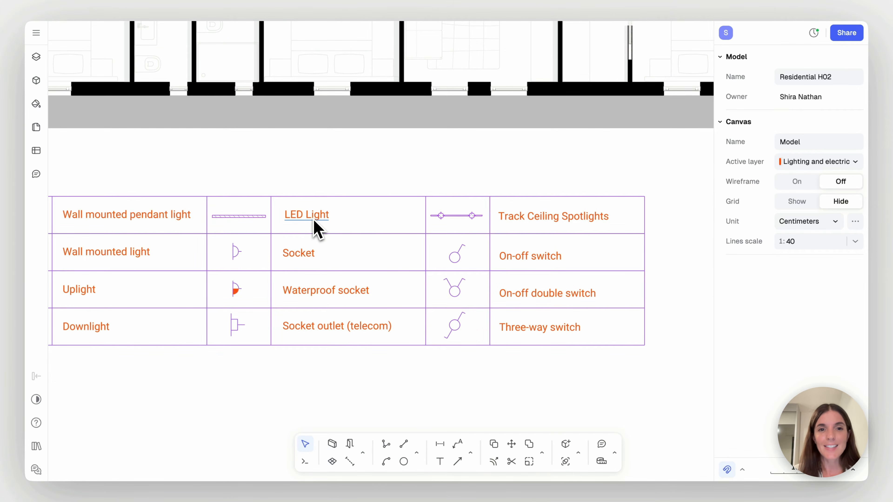
Examine every column of the lighting legend, from the recessed ceiling light to the three-way switch, together with the floor plan
scroll(279, 170, left, 11)
scroll(279, 170, left, 5)
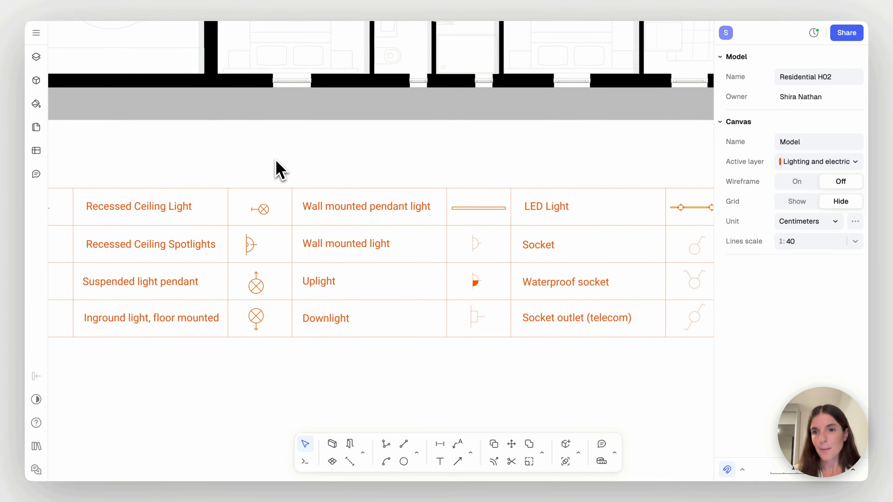
ctrl+scroll(280, 170, down, 2)
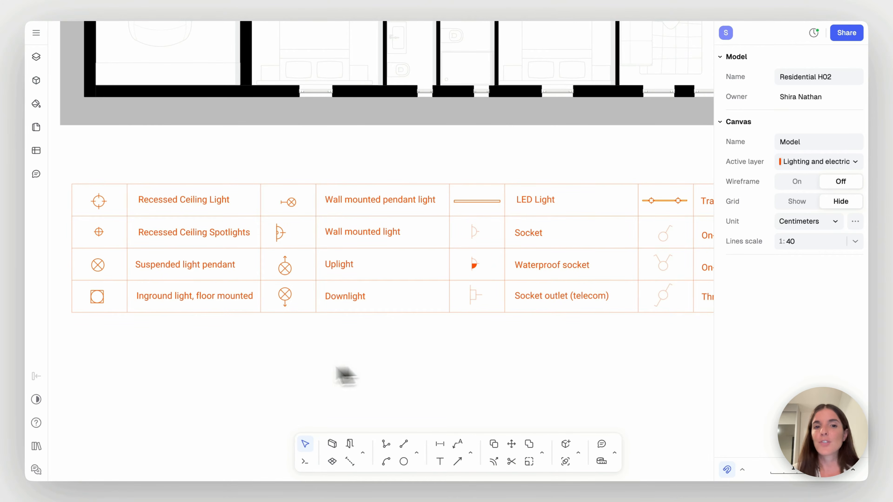
scroll(224, 378, right, 10)
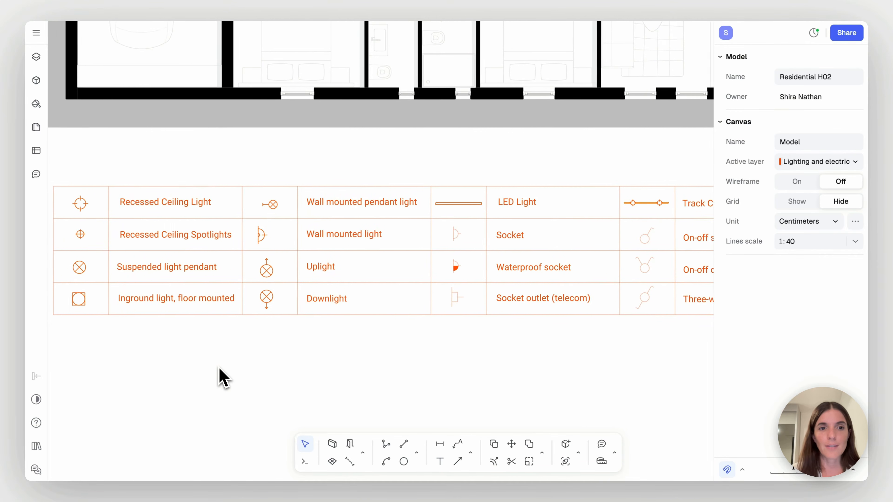
scroll(223, 377, right, 3)
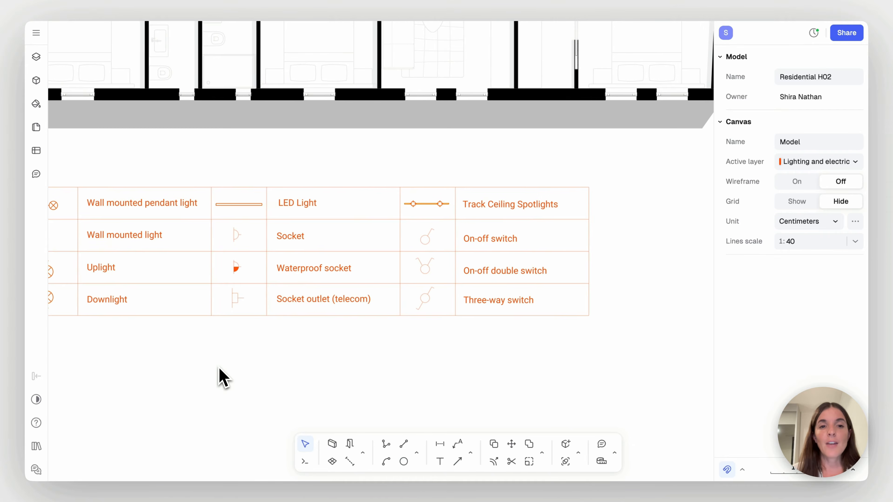
scroll(247, 378, right, 4)
scroll(248, 384, left, 2)
scroll(248, 384, up, 1)
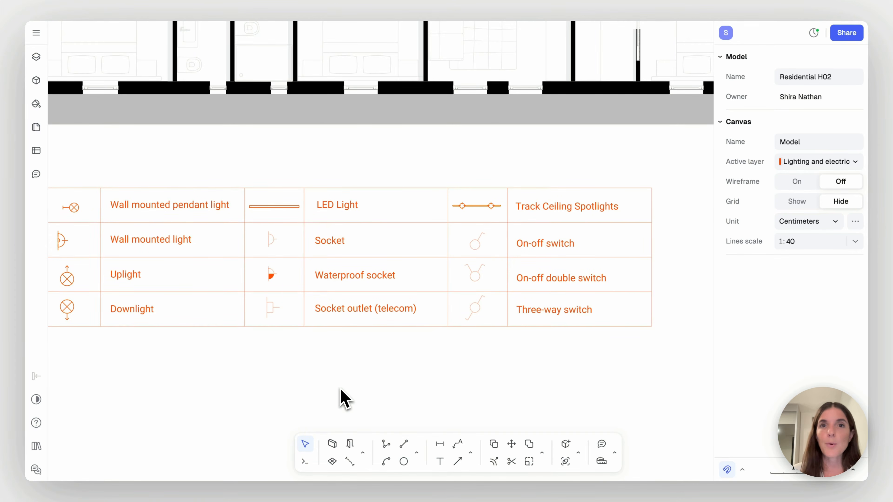
scroll(341, 398, right, 2)
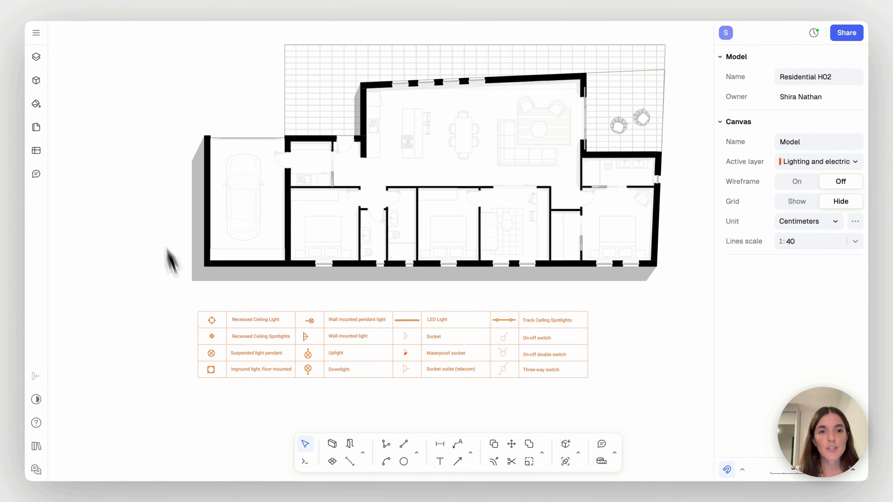
scroll(183, 368, up, 3)
scroll(182, 368, up, 1)
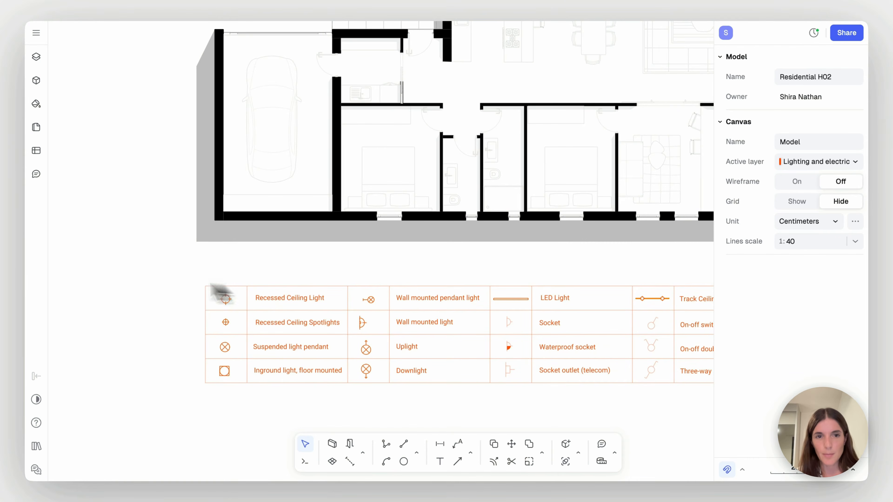
scroll(90, 185, down, 3)
scroll(90, 185, up, 2)
scroll(89, 185, left, 2)
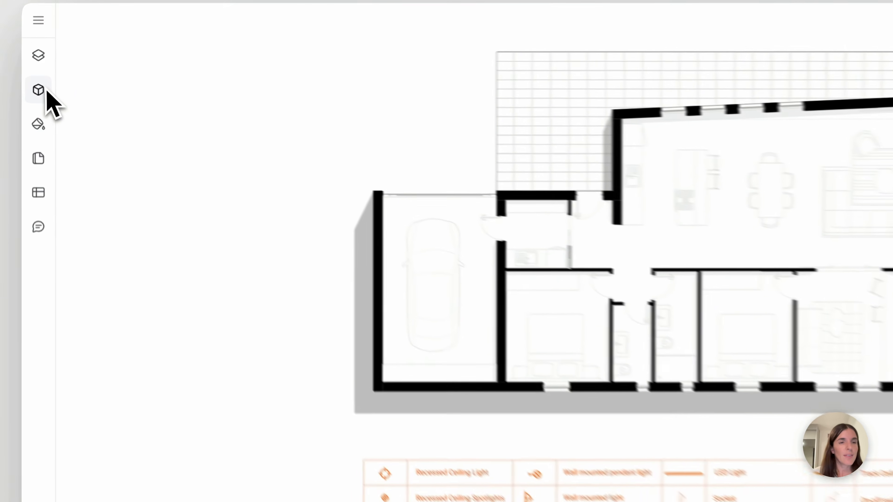
Search the block library for "light" and place a Ceiling Light and a Wall Mounted Light in the empty area outside the garage
click(36, 81)
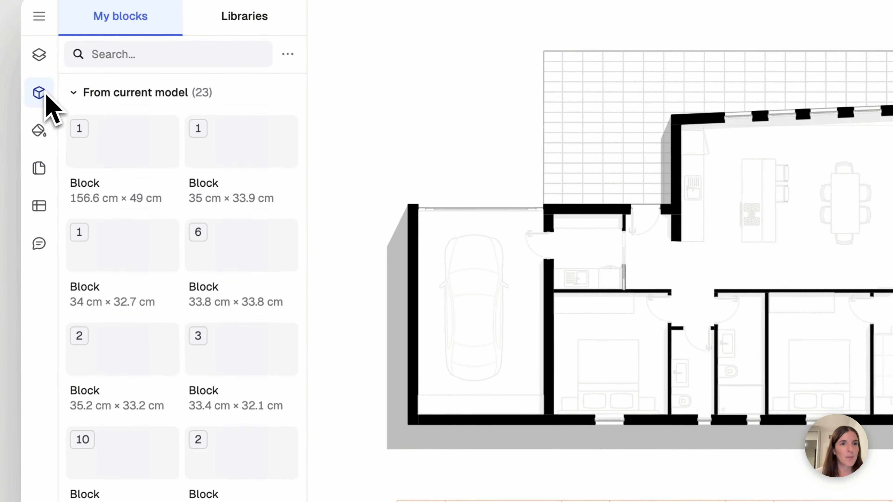
click(145, 61)
text(ligh)
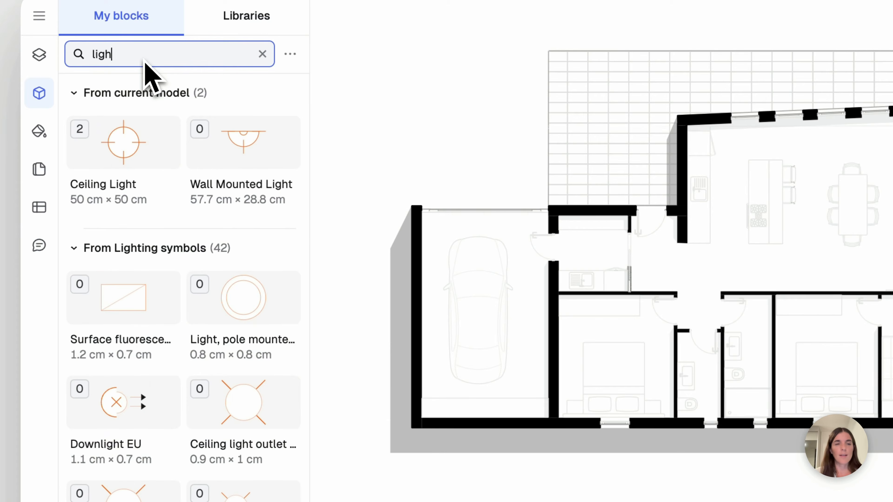
text(t)
drag(134, 159, 403, 160)
drag(287, 160, 365, 162)
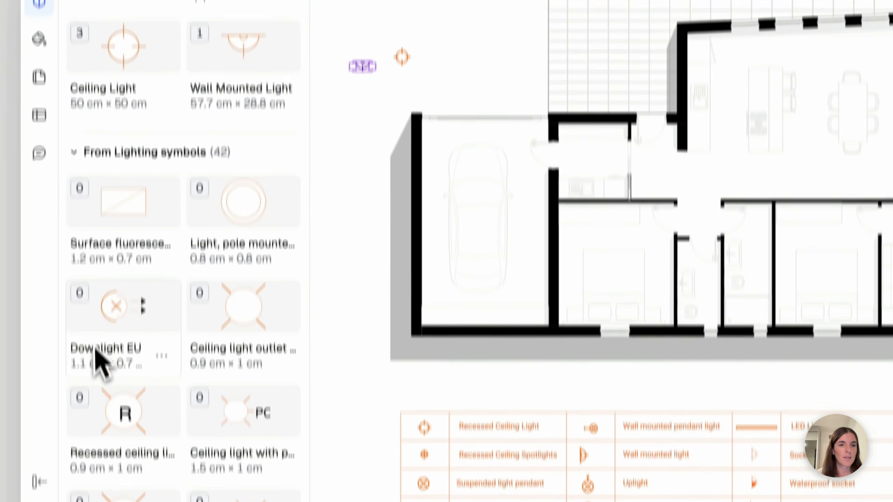
scroll(97, 453, down, 9)
scroll(97, 321, down, 6)
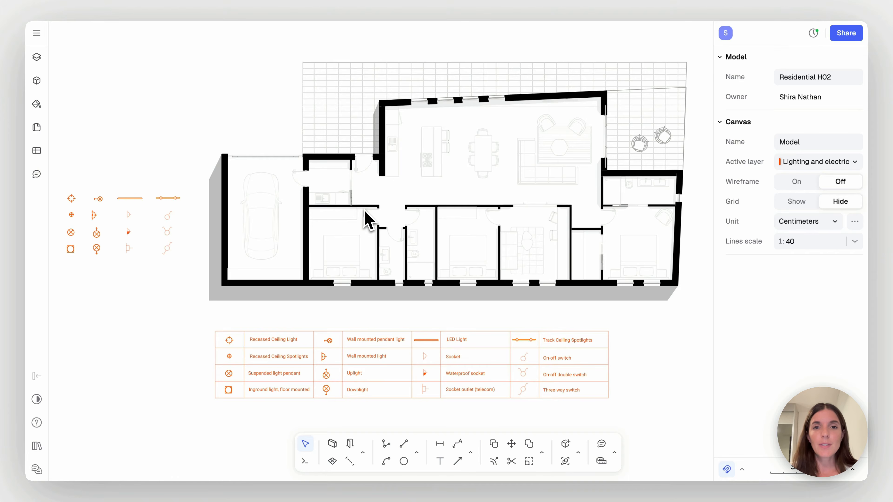
Compare the set of loose lighting and electrical symbols beside the garage with the legend below the plan
scroll(365, 217, up, 5)
scroll(365, 216, down, 5)
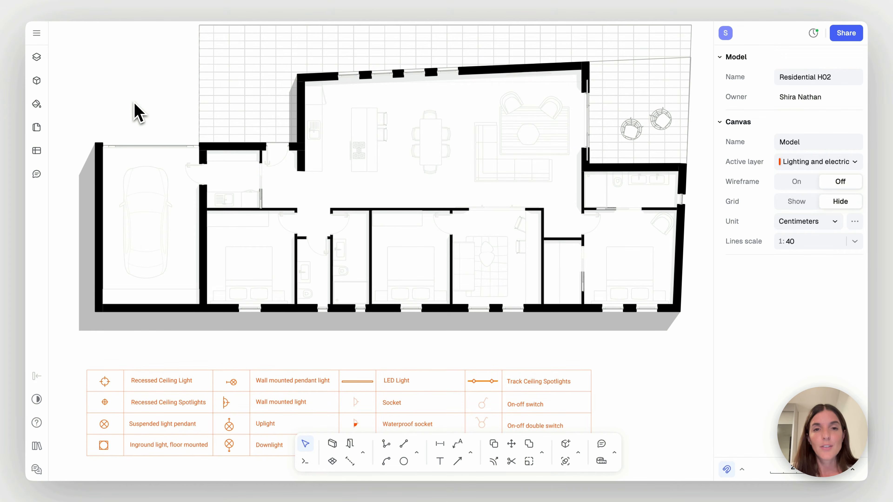
scroll(138, 112, up, 2)
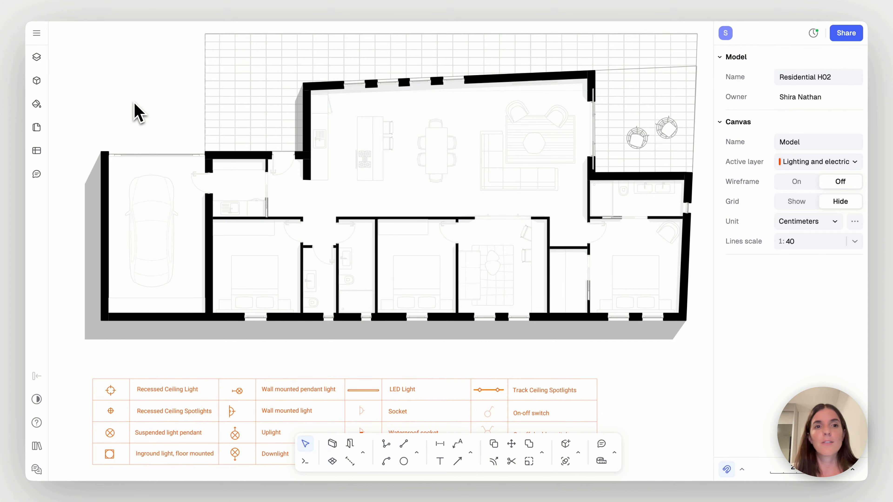
scroll(365, 253, left, 10)
ctrl+scroll(365, 253, up, 6)
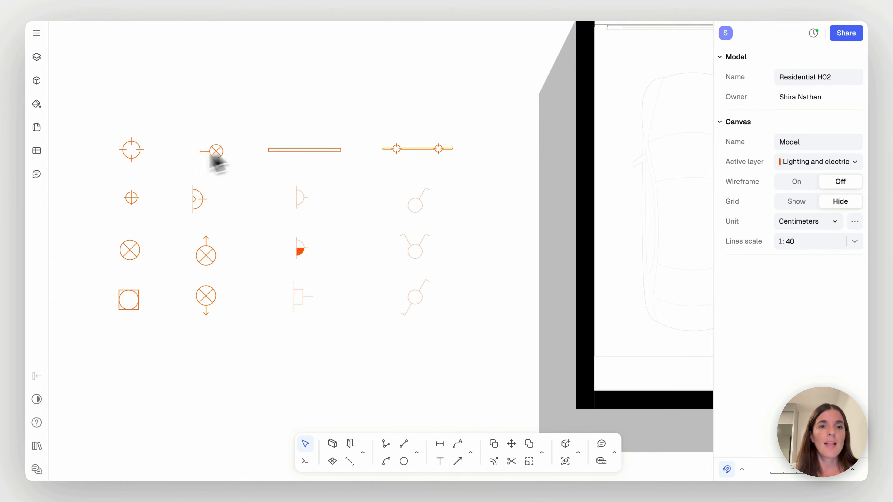
ctrl+scroll(362, 232, down, 2)
ctrl+scroll(365, 240, down, 1)
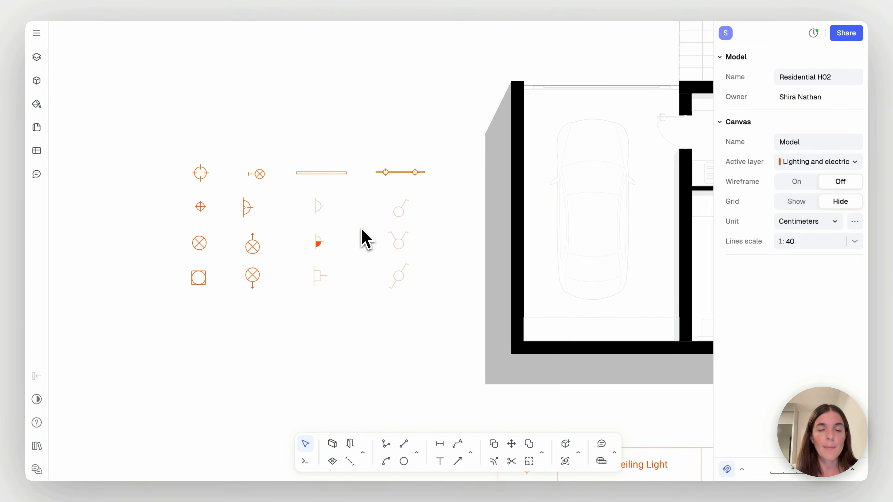
scroll(364, 239, down, 8)
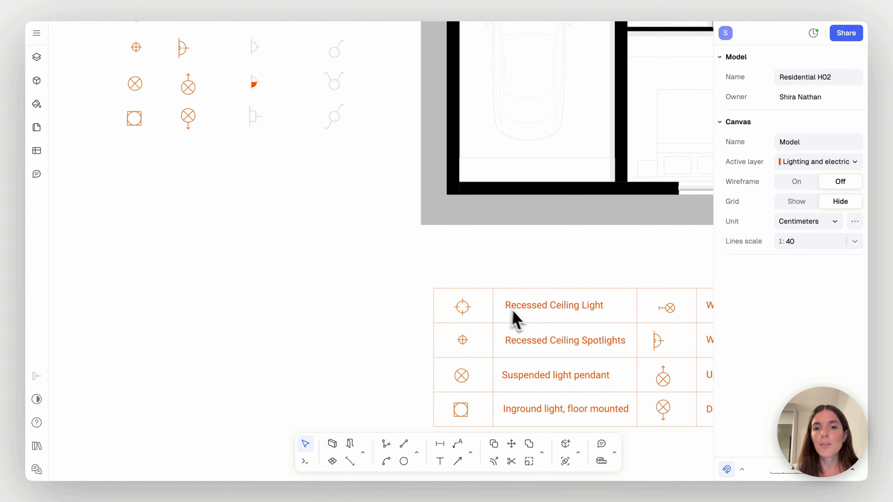
scroll(375, 233, up, 5)
scroll(375, 233, up, 3)
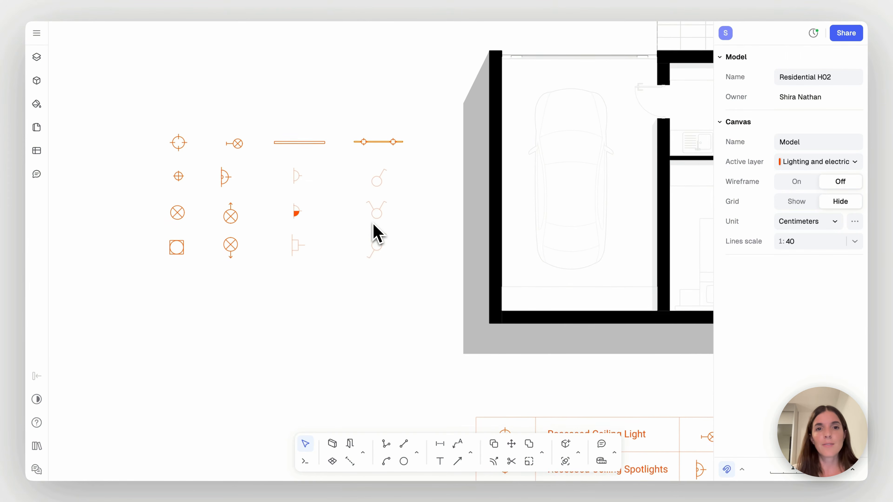
Copy the recessed ceiling light symbol to two points in the garage, one above the other beside the car
click(185, 155)
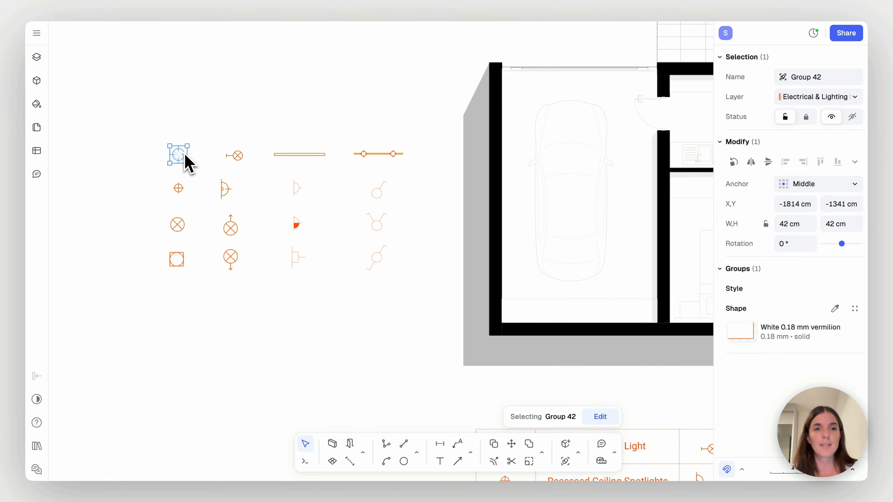
key(c)
click(179, 157)
scroll(355, 199, right, 10)
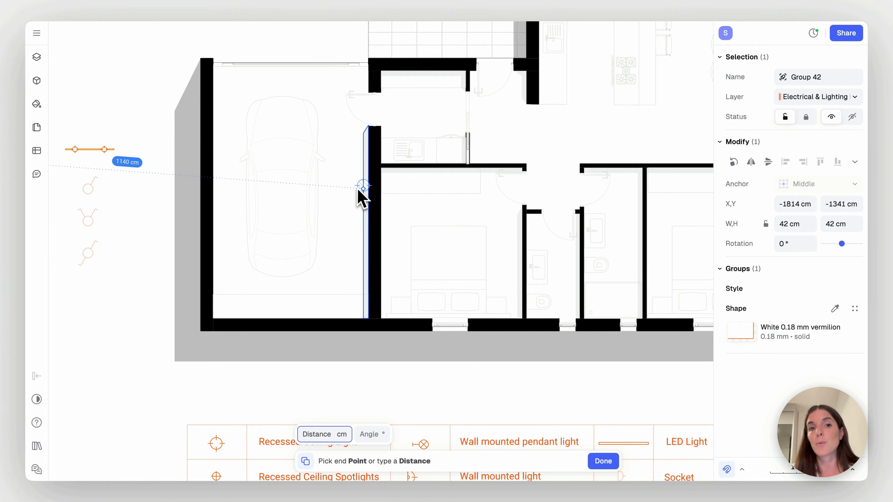
click(345, 190)
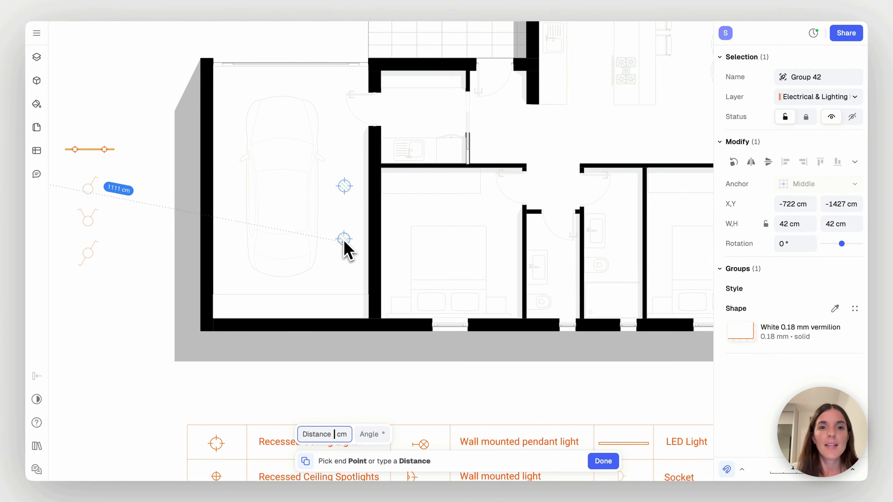
click(344, 250)
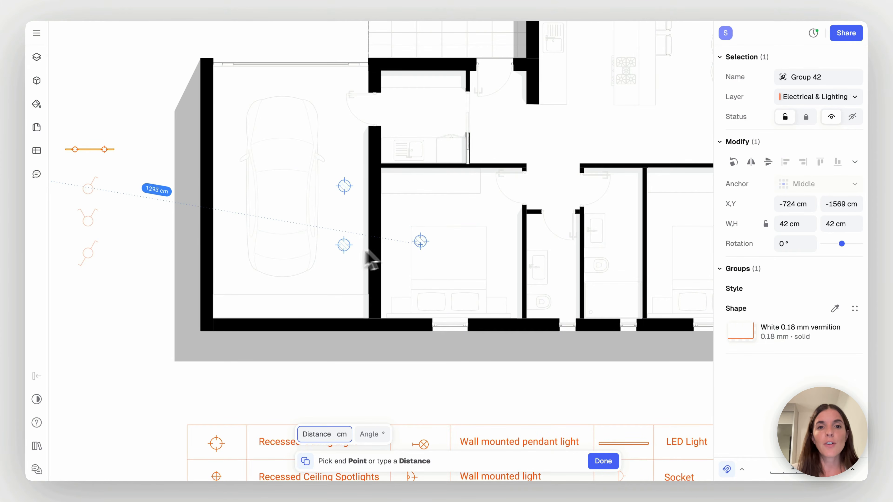
Place another copy of the recessed ceiling light in the bedroom next to the garage, near the foot of the bed
scroll(451, 255, right, 3)
ctrl+scroll(453, 255, up, 2)
scroll(452, 256, right, 2)
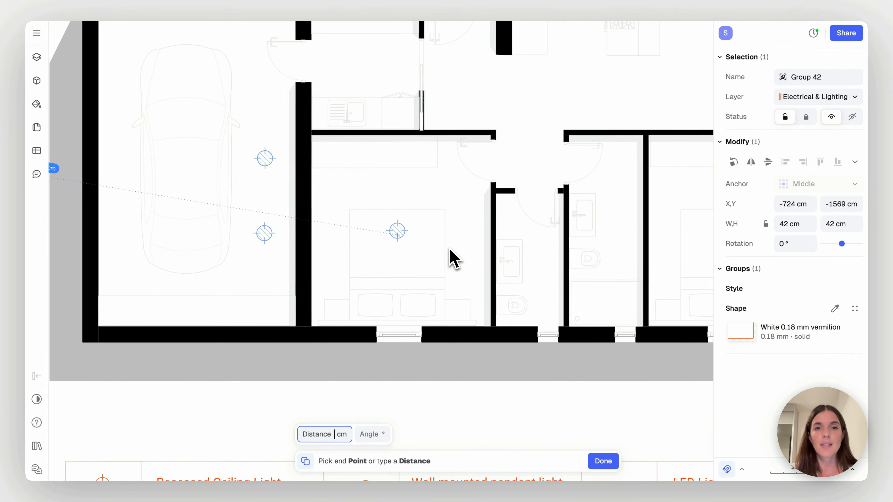
ctrl+scroll(450, 254, up, 2)
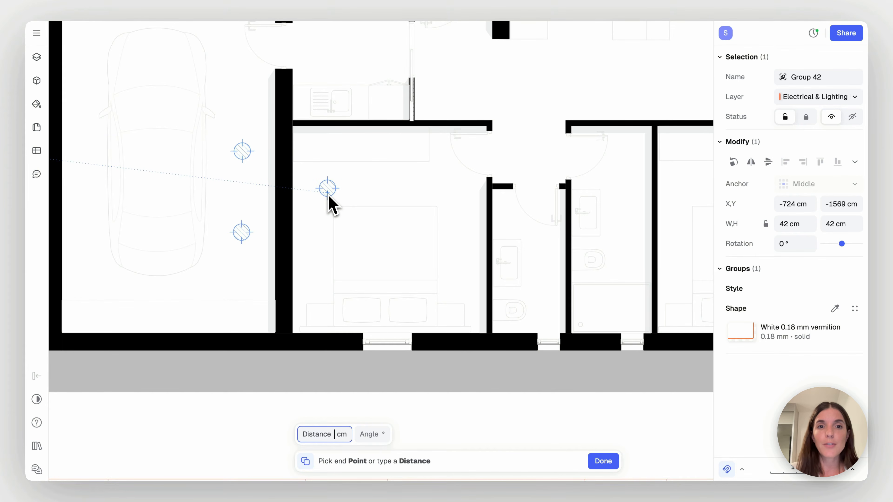
click(329, 196)
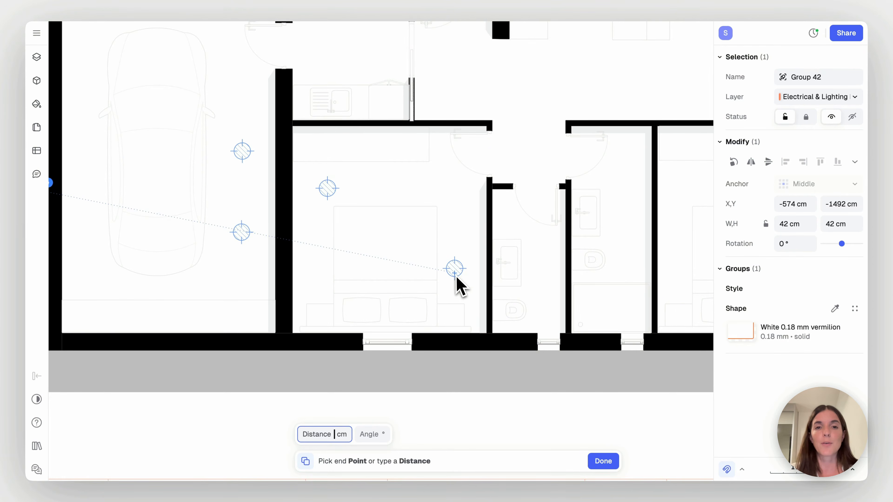
scroll(454, 285, right, 5)
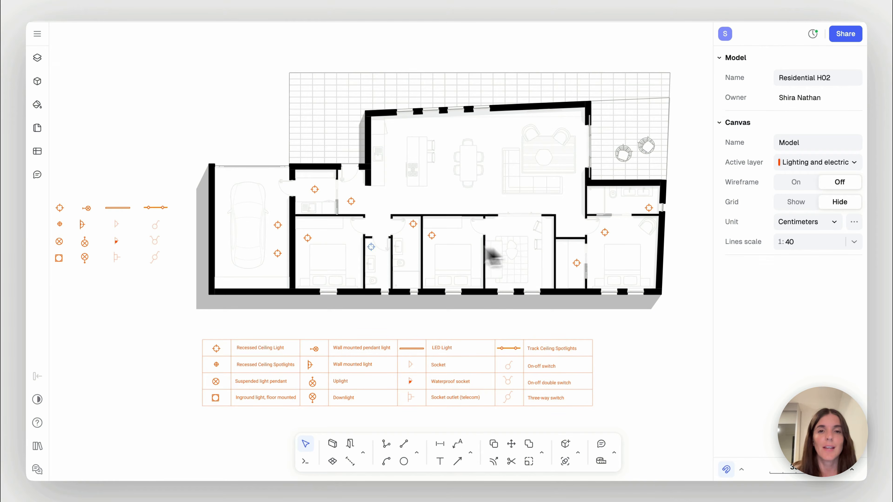
Copy the recessed ceiling spotlight symbol to two points on the kitchen wall counter, one on either side of the sink
scroll(96, 238, up, 5)
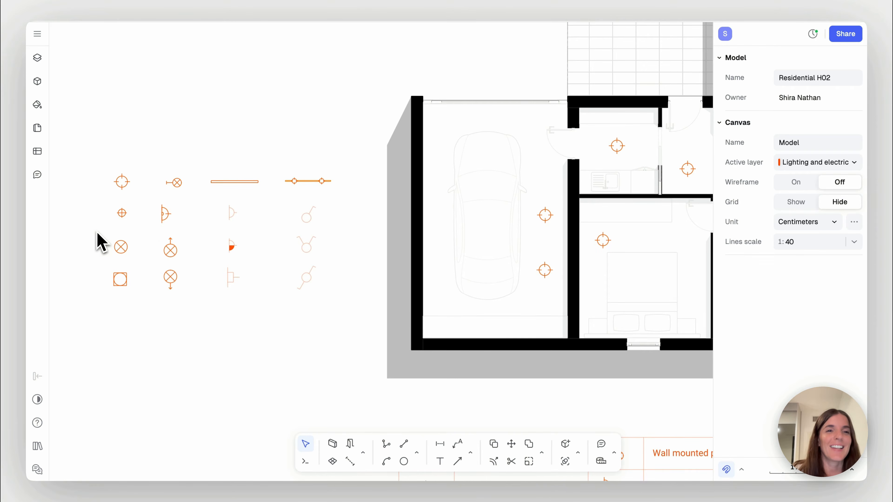
click(122, 218)
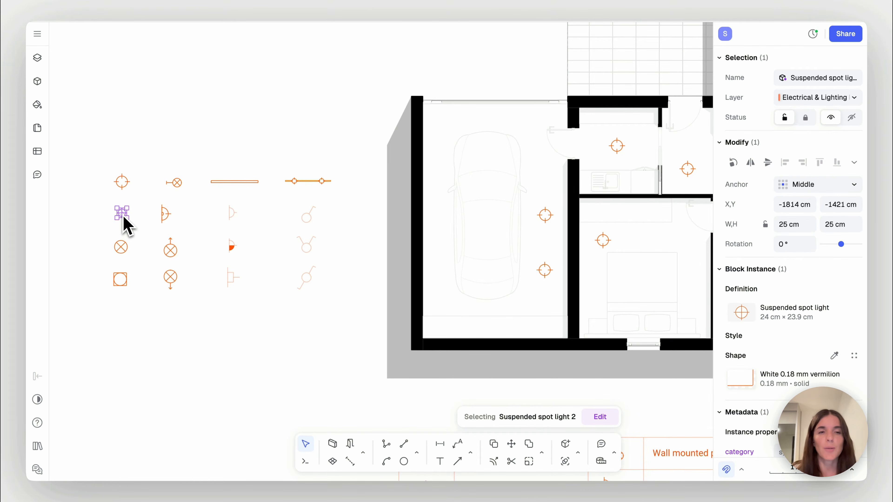
key(c)
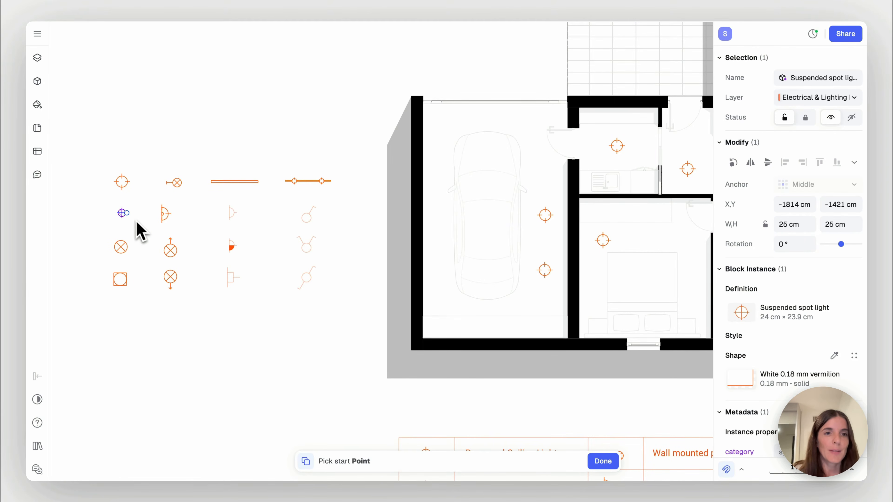
click(123, 215)
scroll(253, 278, down, 4)
scroll(253, 278, right, 3)
scroll(253, 278, right, 3)
scroll(253, 278, down, 1)
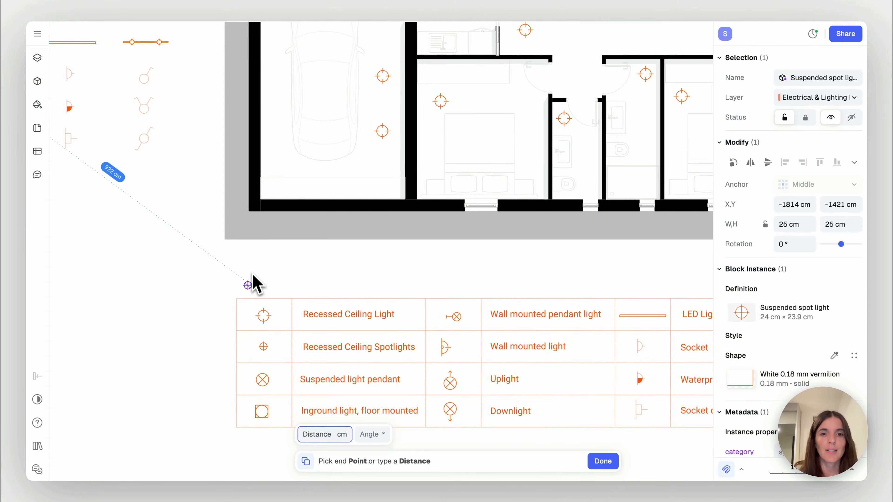
scroll(406, 191, up, 5)
scroll(406, 191, right, 5)
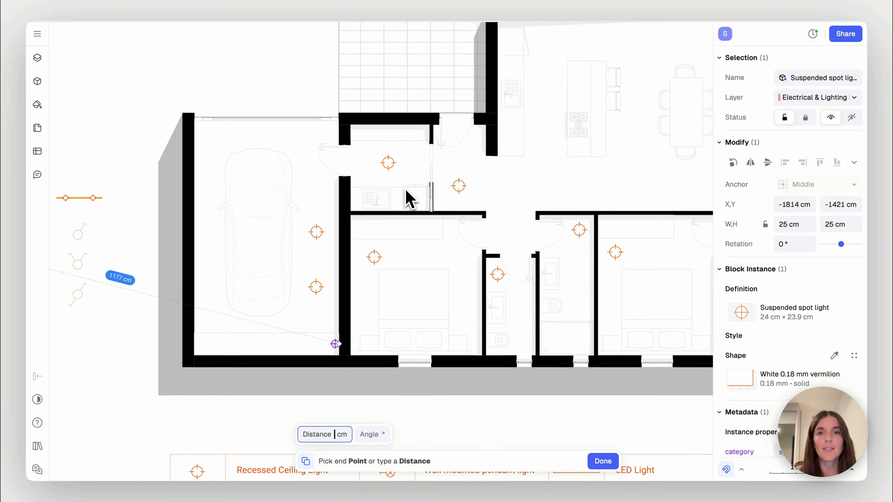
ctrl+scroll(405, 190, up, 4)
scroll(405, 190, right, 3)
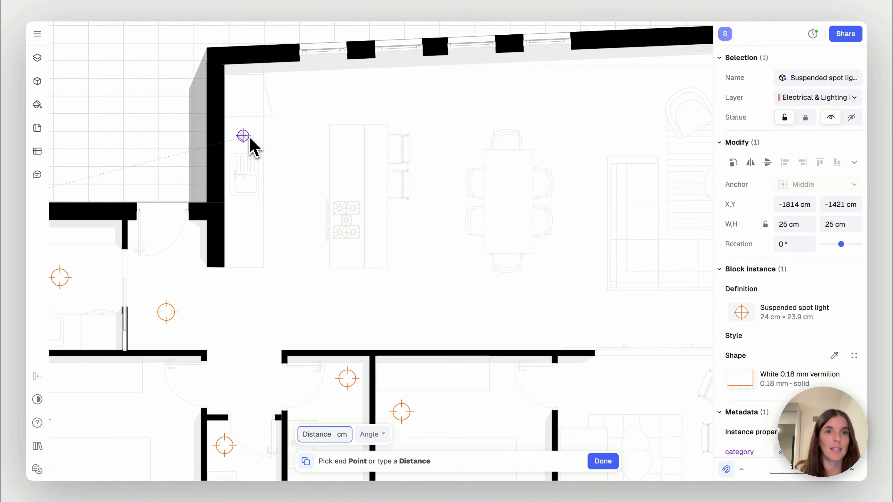
click(253, 139)
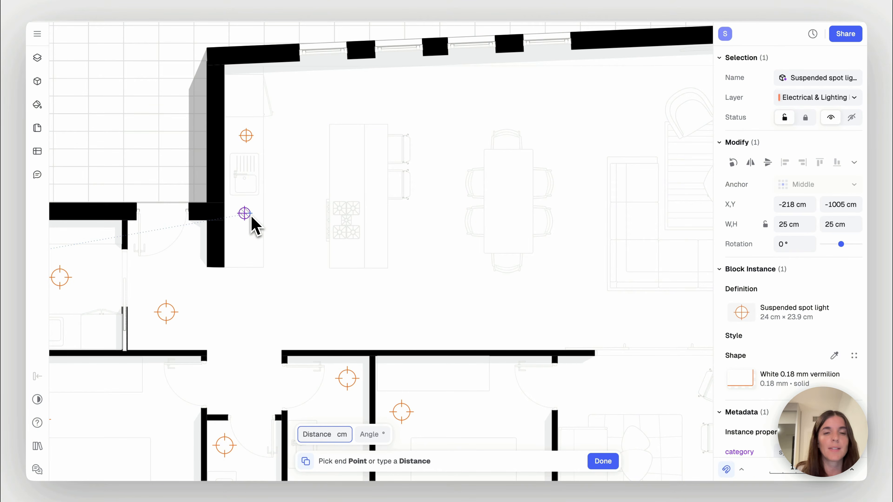
click(253, 219)
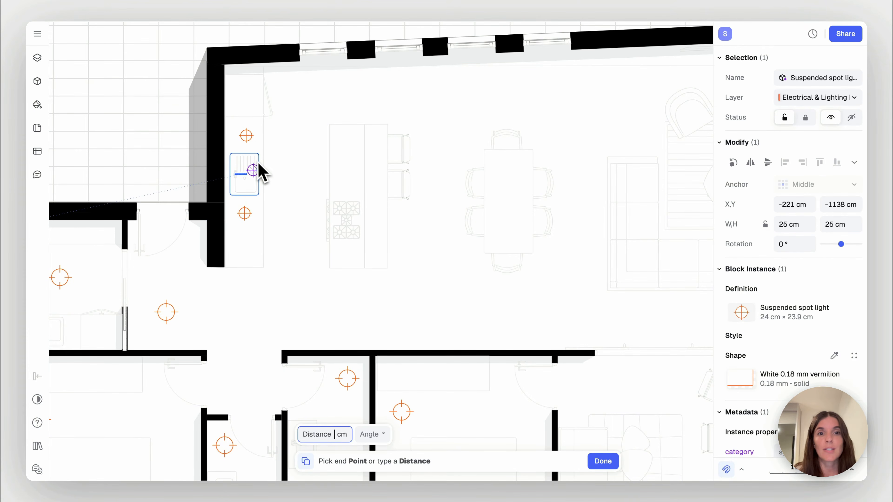
key(Escape)
scroll(290, 225, down, 3)
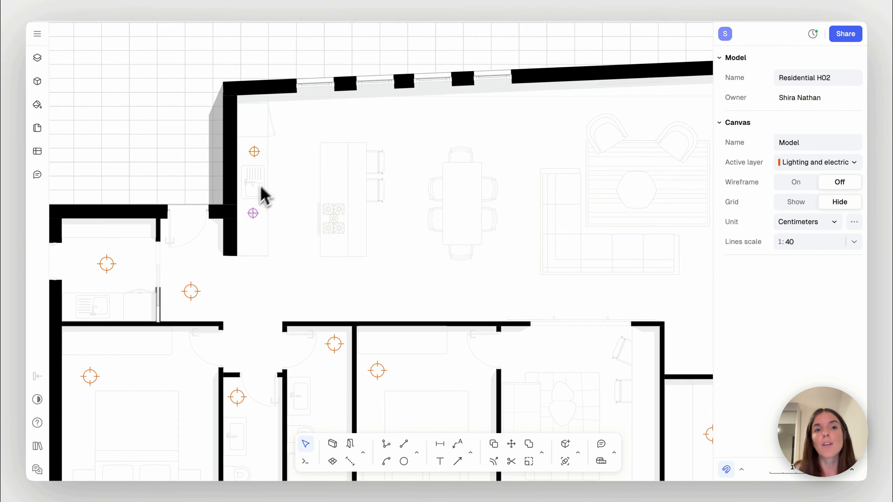
Copy the LED light symbol from the loose symbols beside the garage onto the kitchen wall counter by the sink
scroll(253, 235, left, 10)
scroll(250, 236, left, 15)
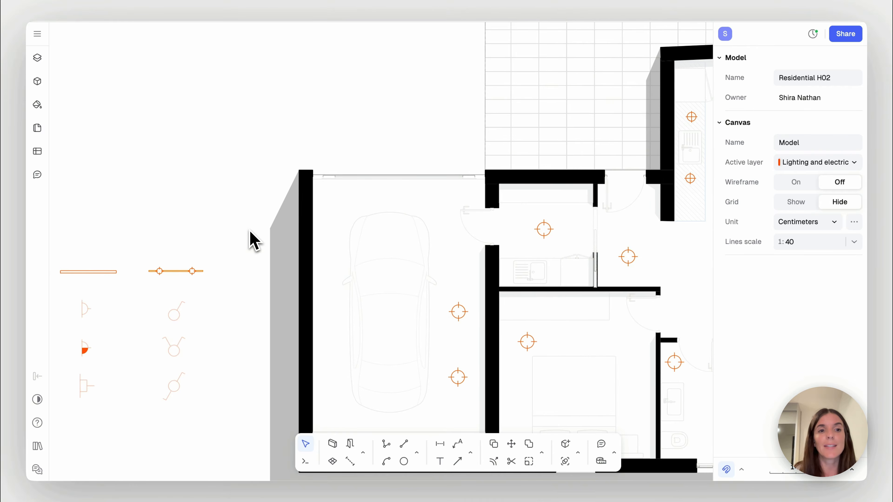
click(145, 261)
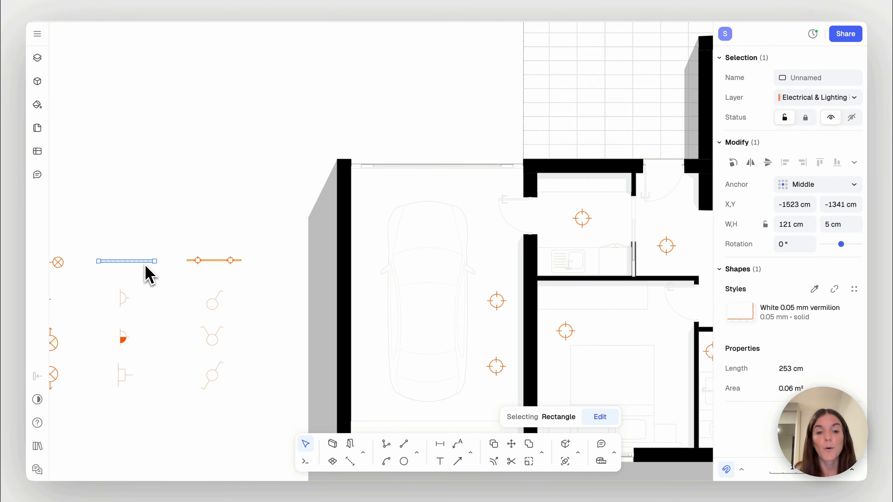
key(c)
click(138, 261)
scroll(375, 230, right, 15)
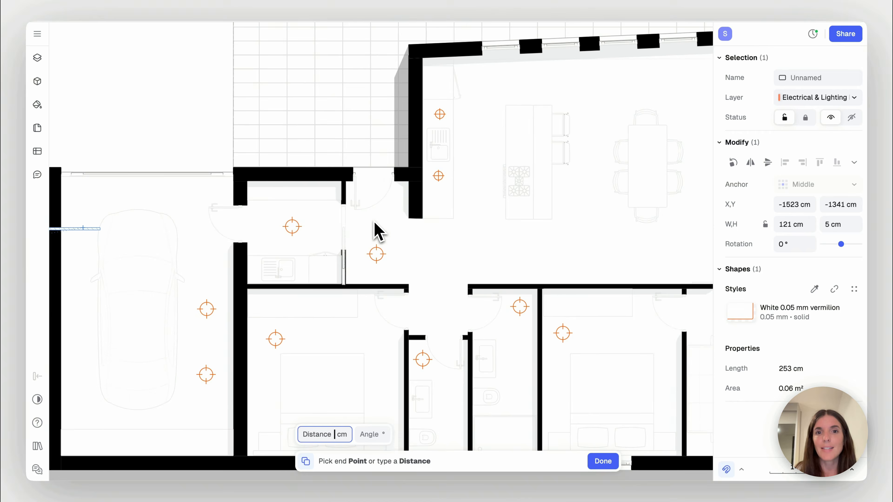
click(429, 161)
Rotate the copied LED light to 90° against the kitchen wall and stretch it down to the counter's end
scroll(446, 160, up, 5)
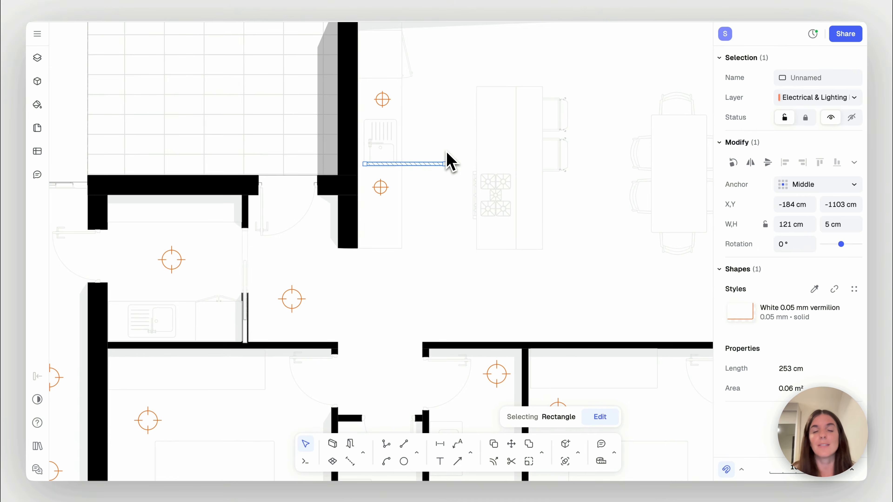
shift+drag(377, 213, 359, 136)
drag(329, 189, 286, 148)
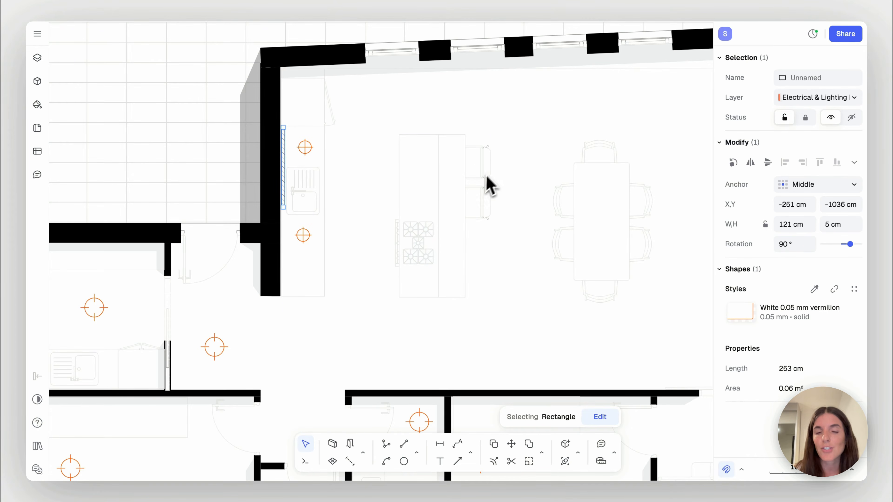
drag(286, 211, 289, 296)
click(362, 295)
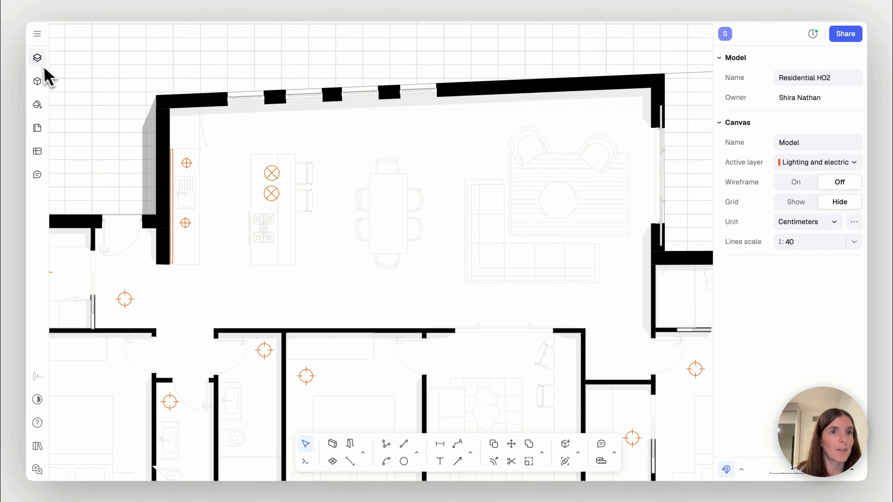
Make the RCP layer visible so the ceiling beams show over the living area
click(37, 59)
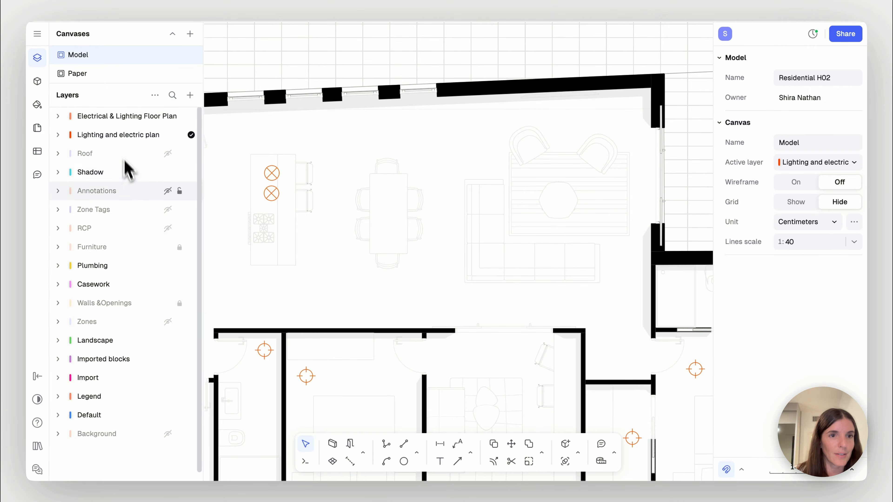
click(168, 229)
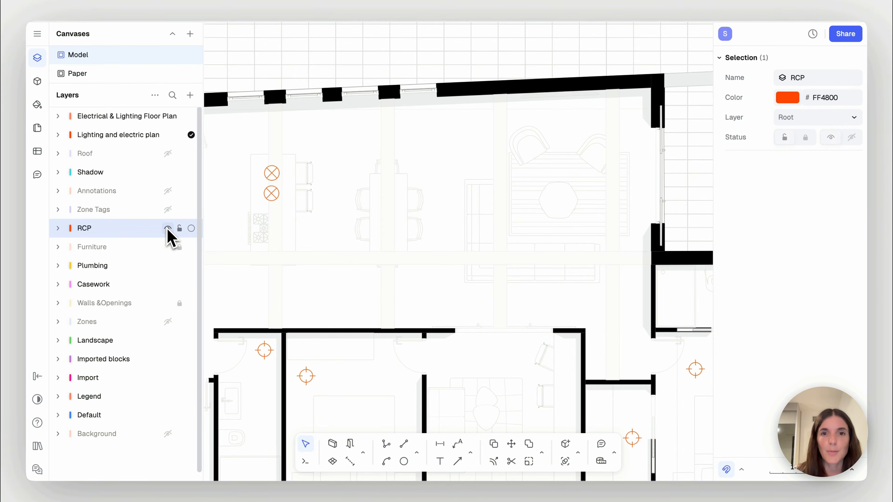
scroll(410, 227, left, 3)
ctrl+scroll(409, 227, down, 2)
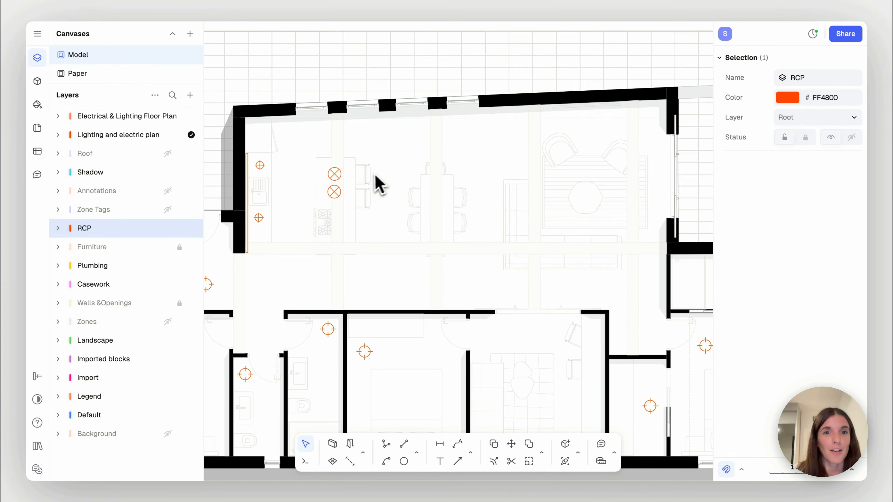
Move the two suspended pendants over the kitchen island onto the ceiling beam and shrink them to 30 × 69 cm overall
scroll(325, 205, up, 4)
scroll(338, 173, up, 2)
scroll(339, 175, up, 2)
click(342, 176)
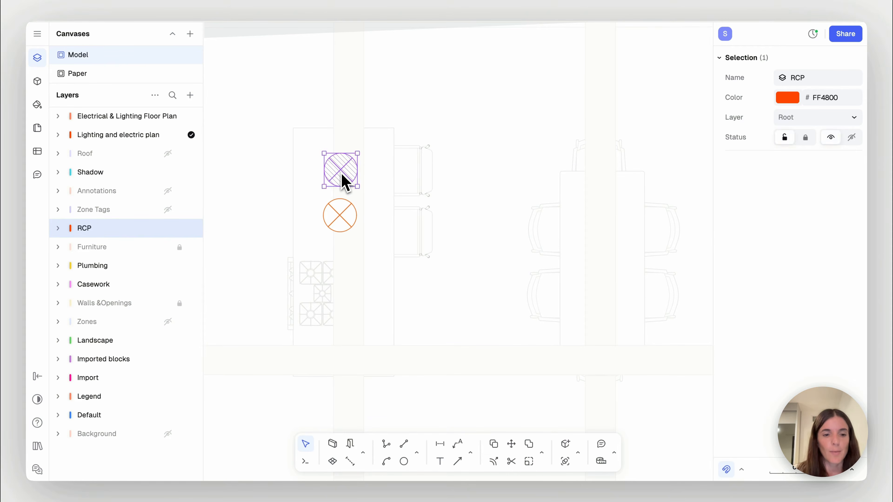
shift+click(346, 213)
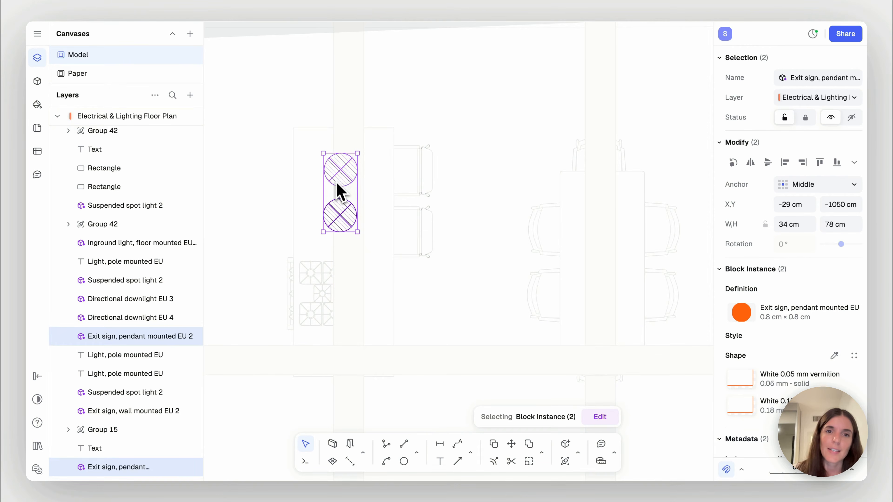
drag(341, 174, 352, 174)
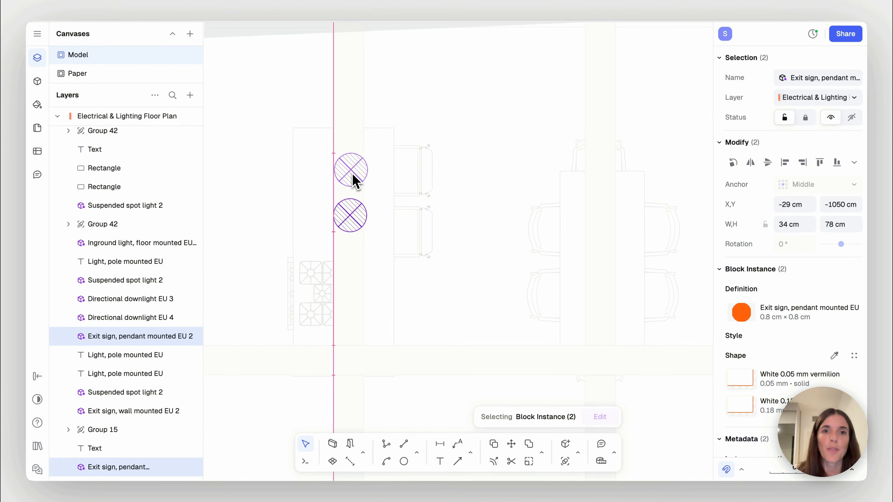
scroll(353, 175, up, 2)
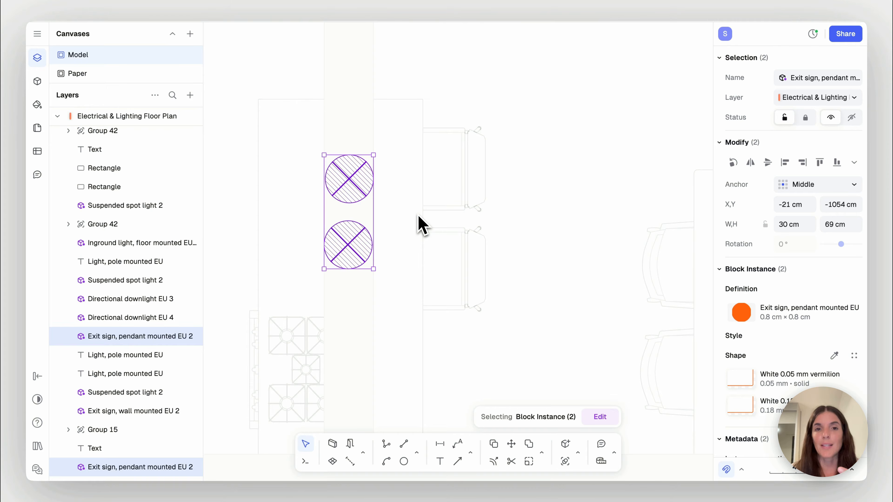
click(387, 199)
Copy the track ceiling spotlights symbol from the loose symbols into the living area, next to the coffee table
scroll(387, 200, down, 1)
scroll(391, 204, down, 5)
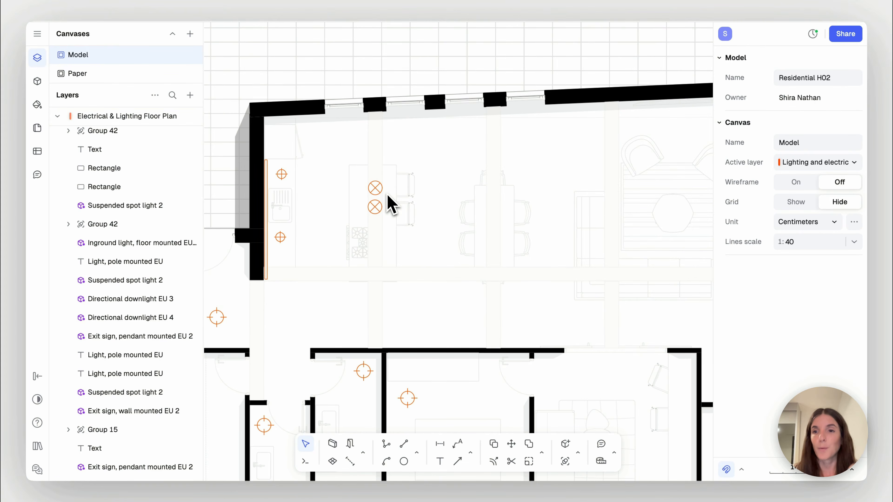
scroll(388, 196, down, 3)
scroll(387, 201, down, 2)
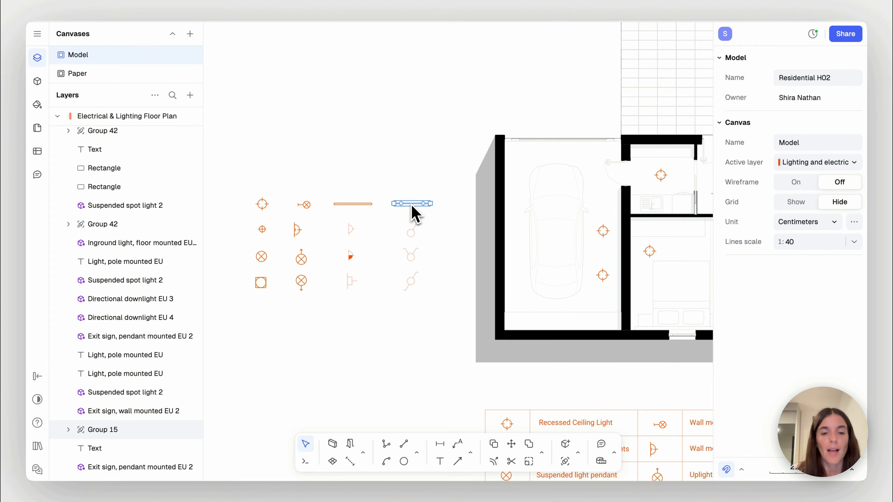
click(414, 204)
key(c)
click(414, 207)
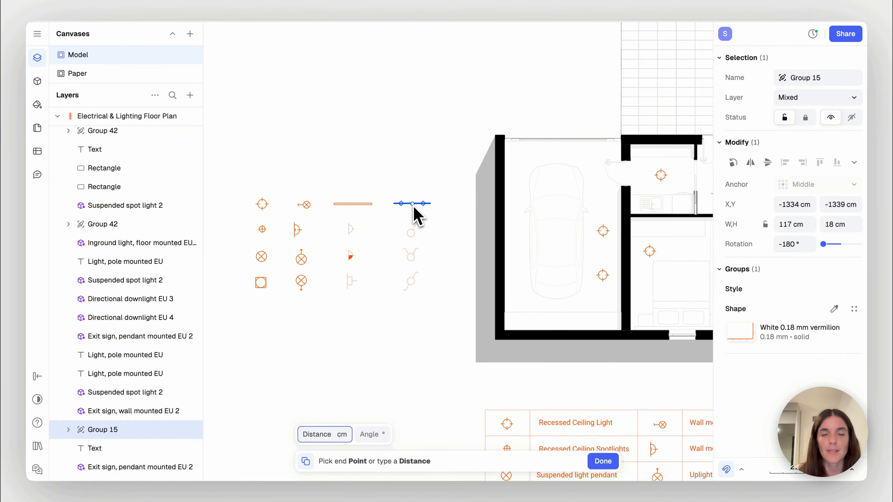
scroll(414, 206, right, 8)
scroll(414, 206, down, 3)
scroll(414, 209, right, 5)
scroll(414, 208, down, 1)
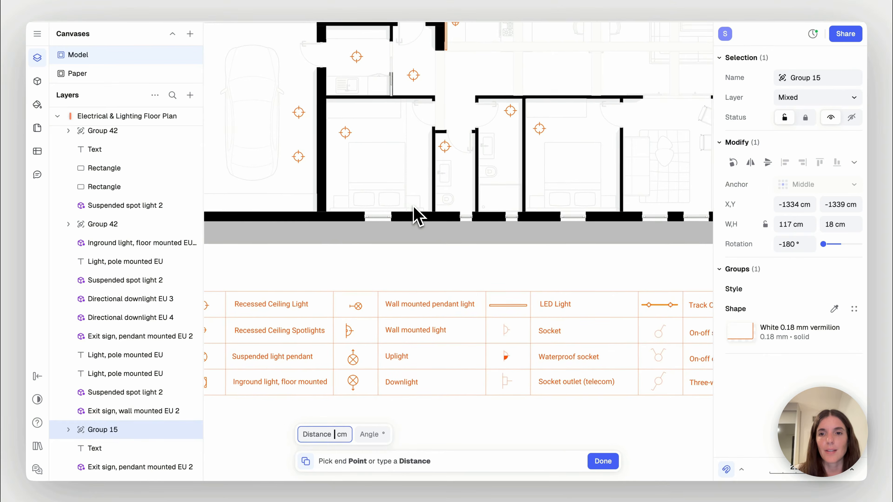
scroll(574, 124, up, 10)
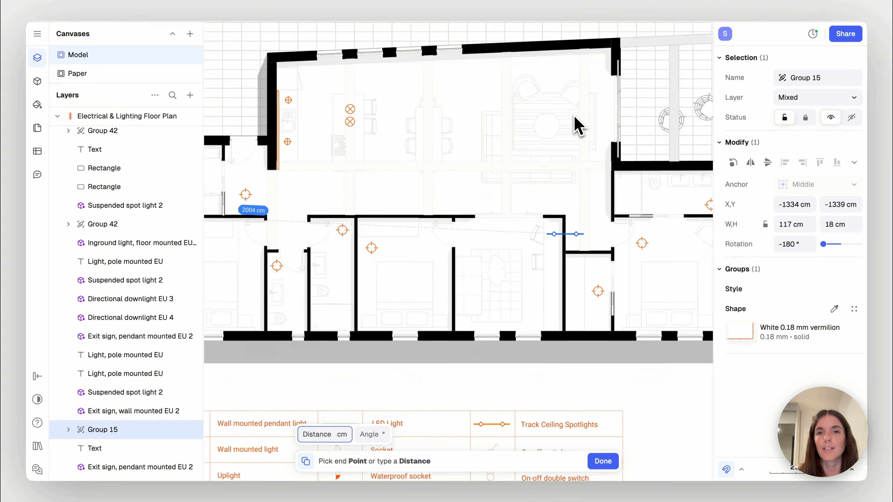
ctrl+scroll(522, 223, up, 2)
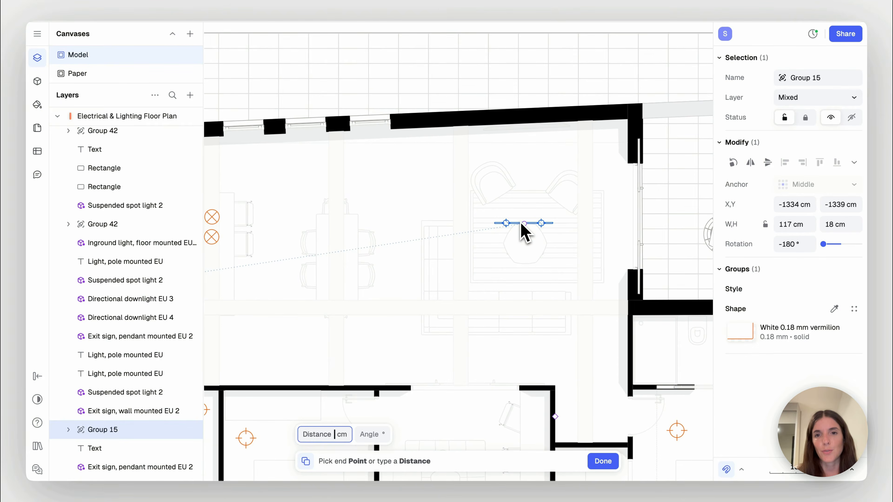
scroll(522, 223, right, 3)
scroll(522, 223, down, 1)
click(401, 204)
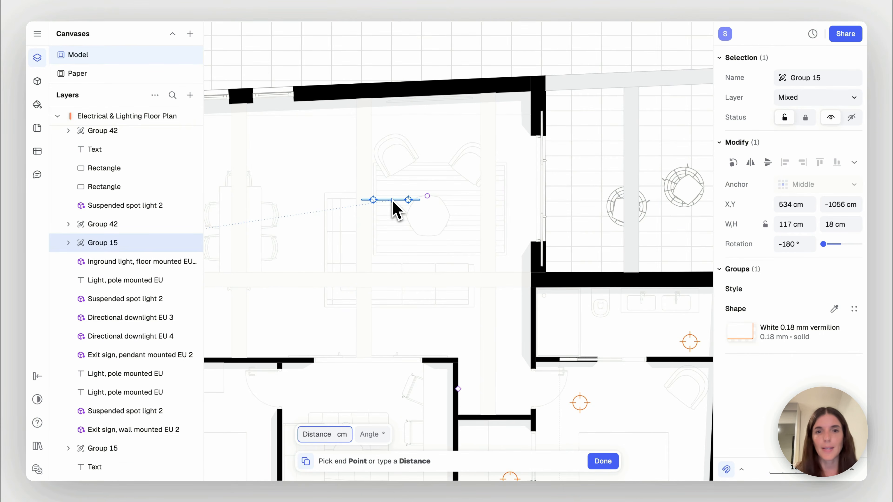
key(Escape)
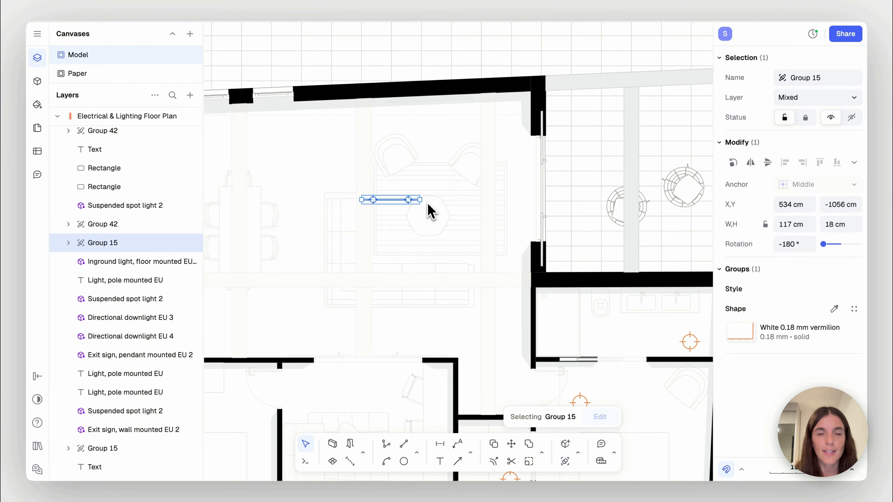
Rotate the track spotlights to -90° and move them onto the ceiling beam between the dining table and armchairs
drag(429, 206, 405, 132)
ctrl+scroll(393, 206, up, 3)
drag(397, 207, 359, 160)
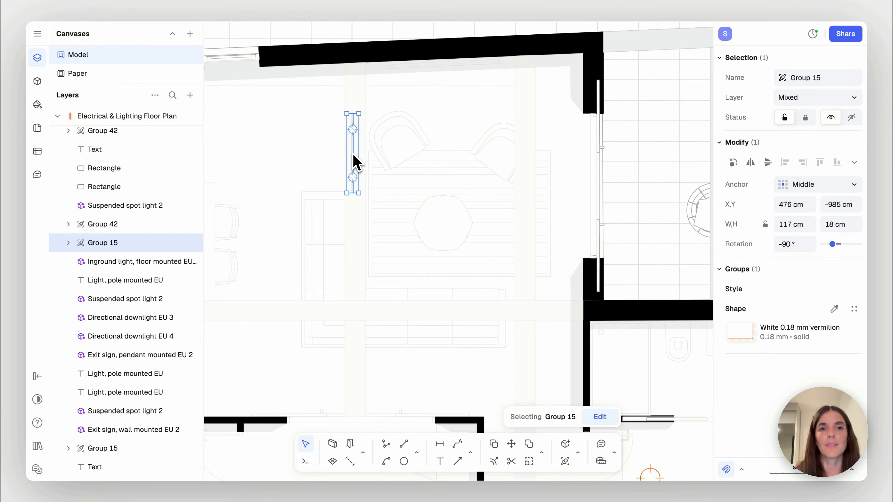
Open the track spotlight group for editing and lengthen its track rectangle to 254 cm along the beam
double_click(356, 163)
ctrl+scroll(359, 211, up, 3)
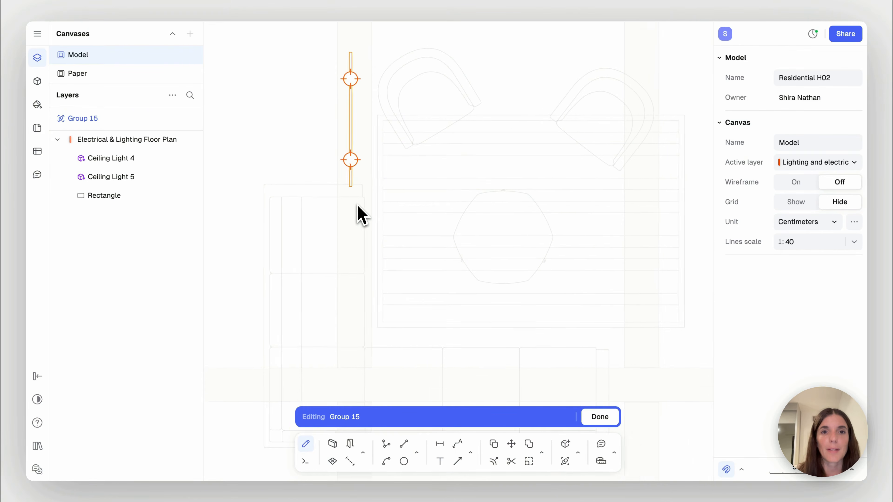
click(351, 180)
ctrl+scroll(353, 178, down, 3)
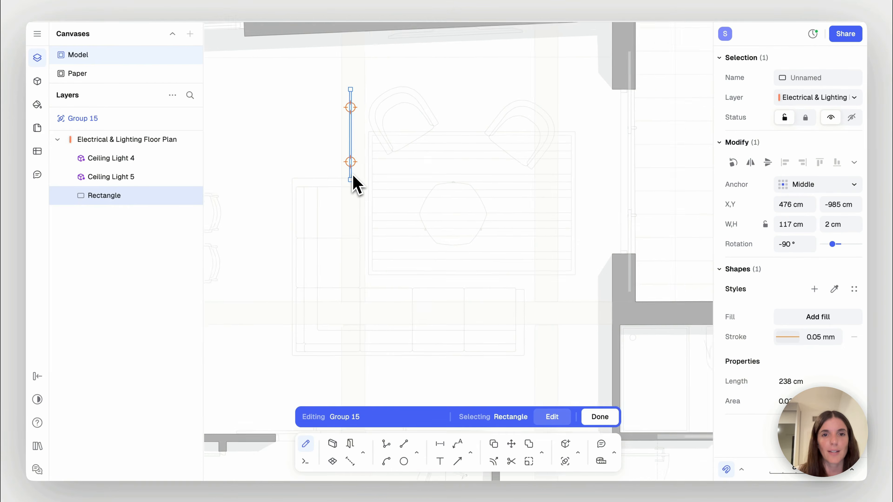
ctrl+scroll(353, 177, down, 2)
drag(351, 180, 360, 265)
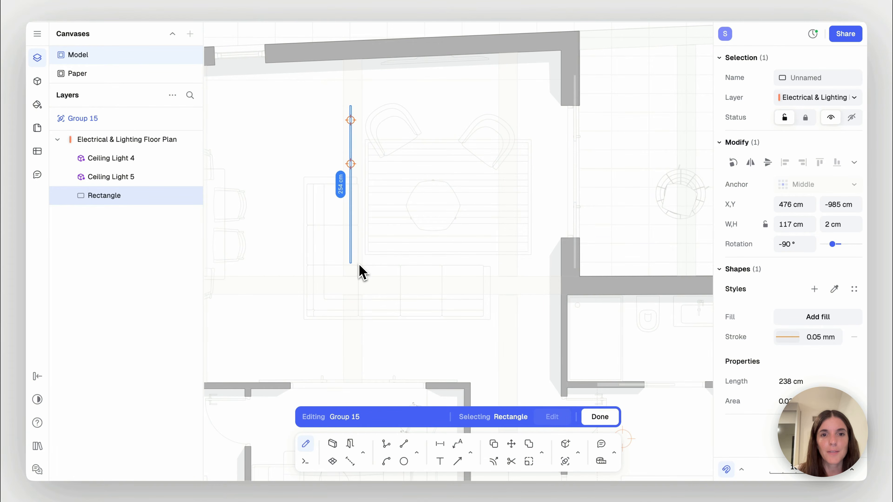
key(Escape)
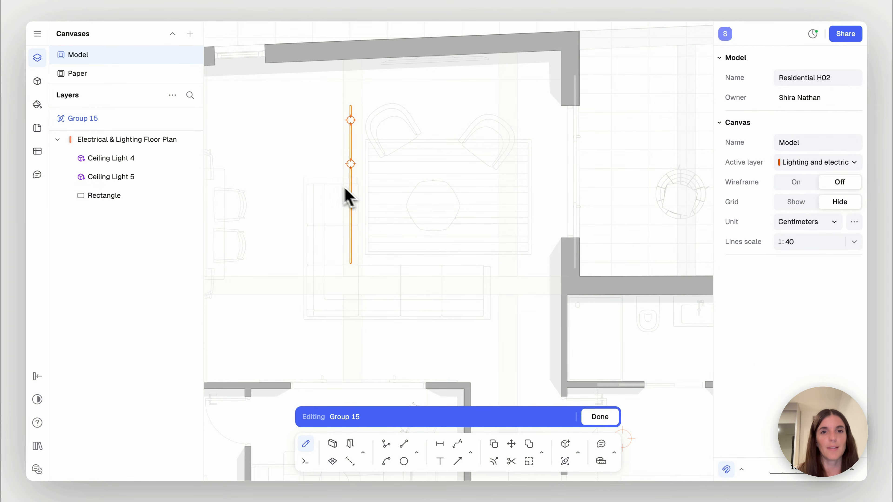
Copy the lower ceiling light to two more points along the track, the first about 63 cm away, and finish group editing
ctrl+scroll(330, 190, up, 3)
click(362, 159)
key(c)
click(363, 158)
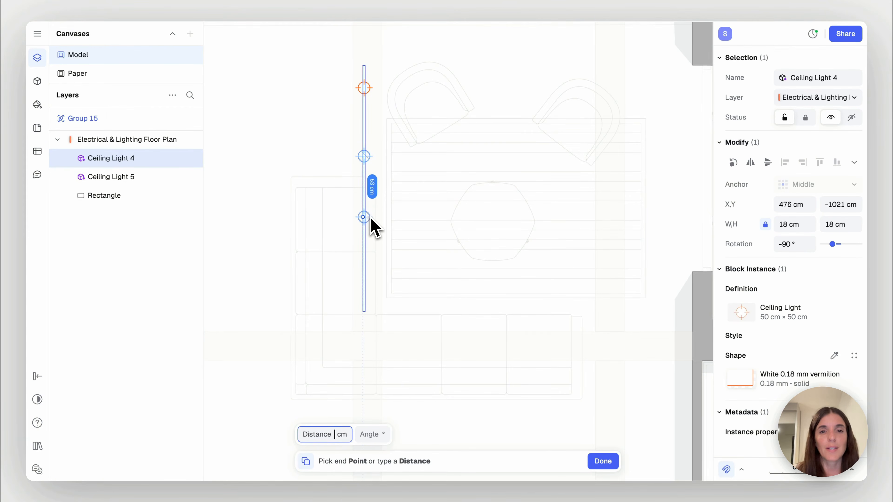
click(370, 218)
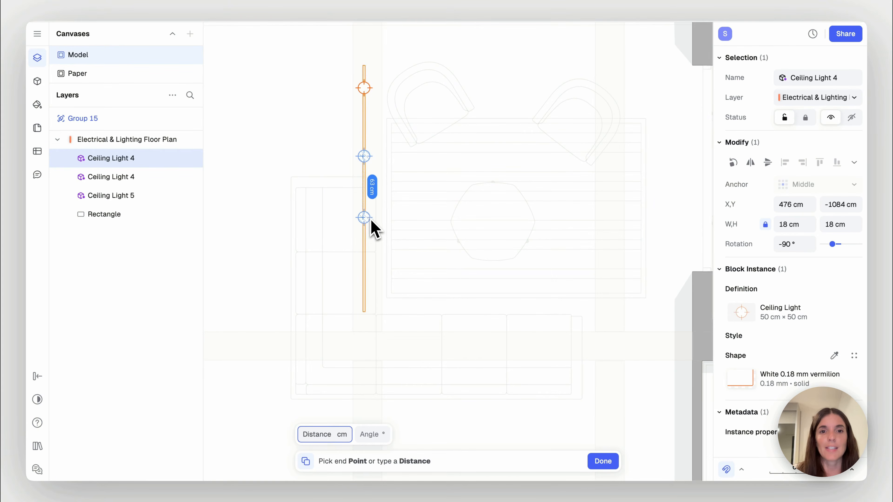
click(374, 291)
key(Escape)
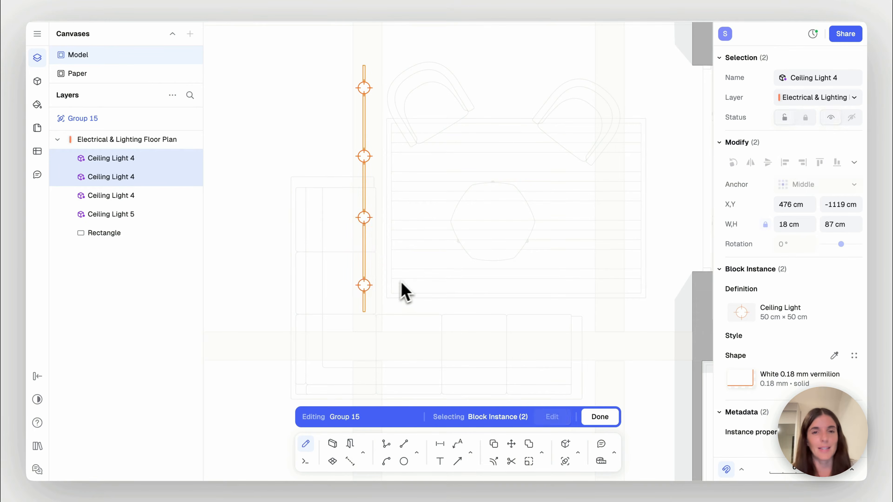
key(Escape)
click(599, 418)
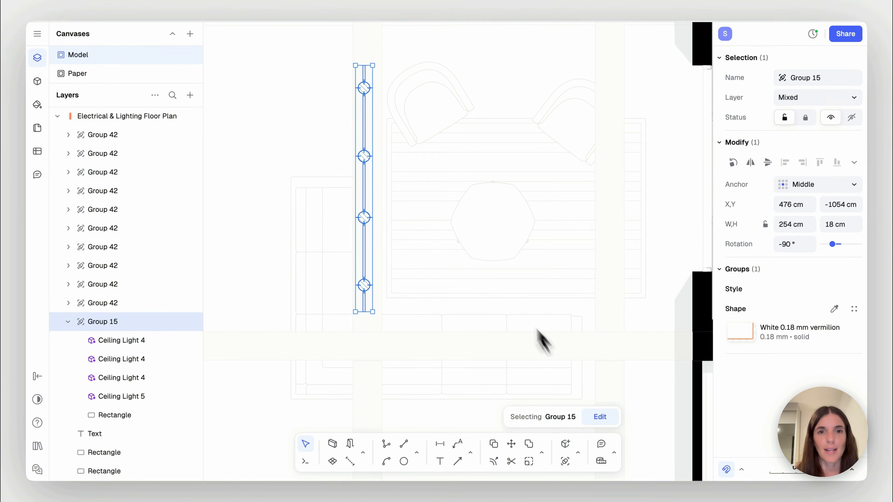
Copy the four-light track onto the parallel ceiling beam on the other side of the coffee table
key(c)
click(364, 178)
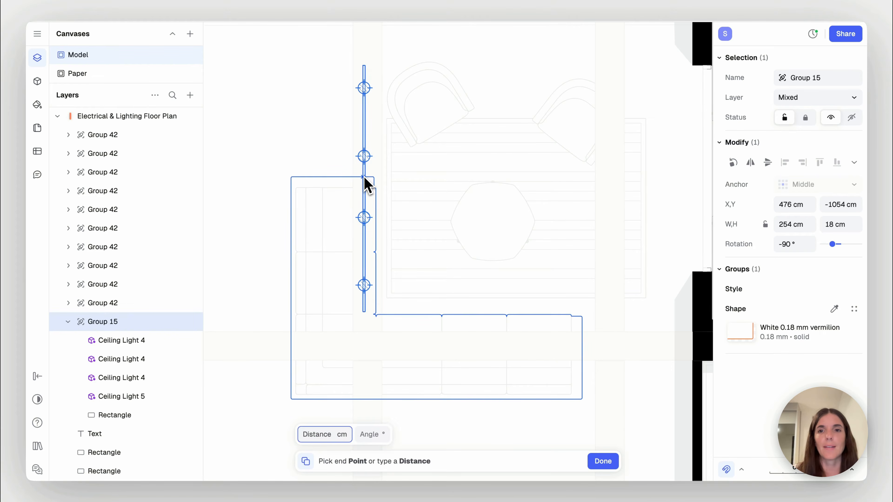
click(606, 172)
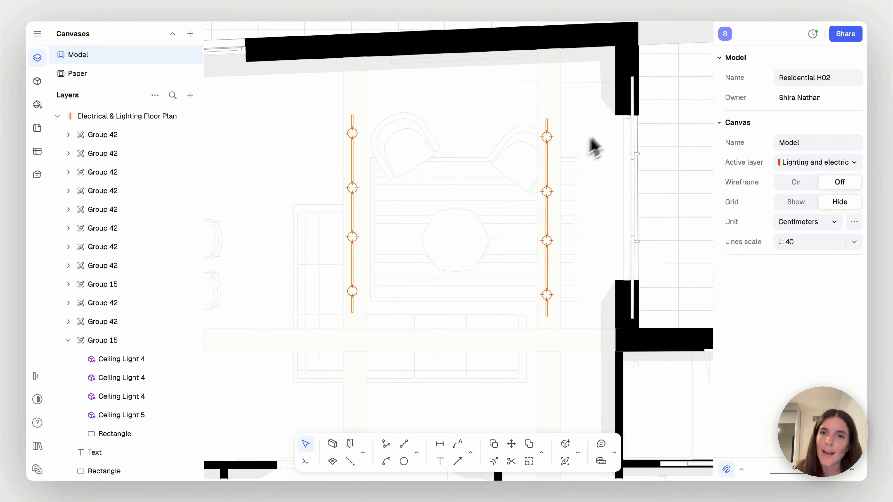
Shift both spotlight tracks together along their beams toward the outer wall behind the armchairs, to about Y -1034 cm
click(547, 190)
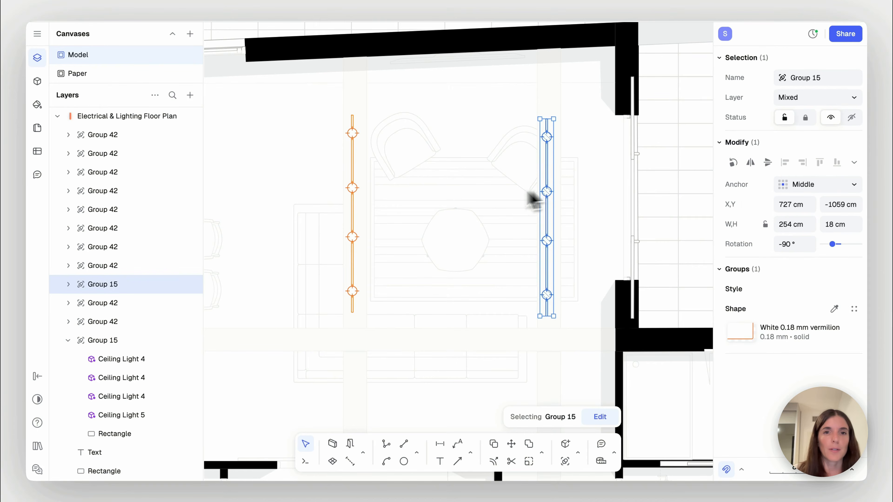
shift+click(354, 212)
drag(354, 220, 356, 202)
drag(550, 200, 551, 202)
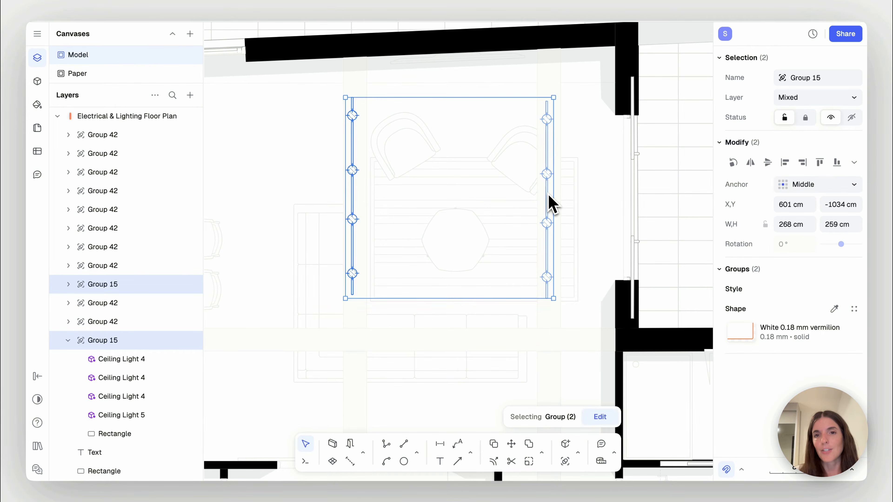
click(602, 249)
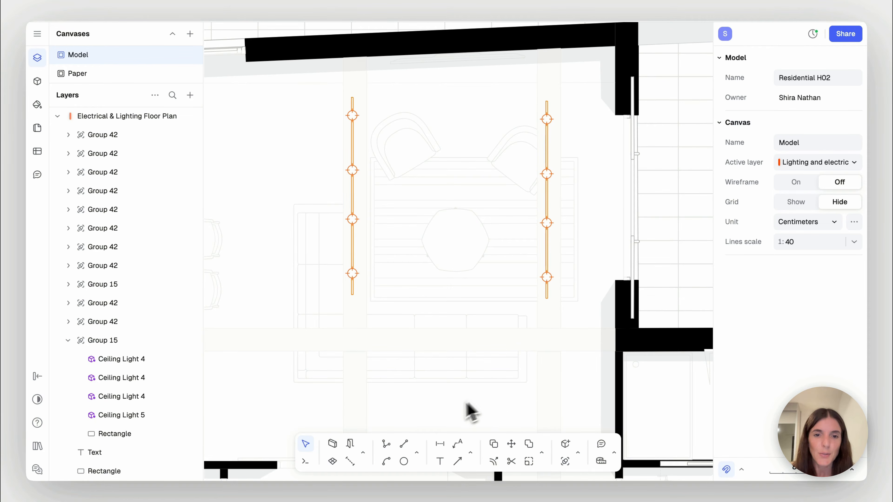
Draw a straight horizontal line about 437 cm long across both spotlight tracks, from the terrace window to just past the sofa
click(404, 444)
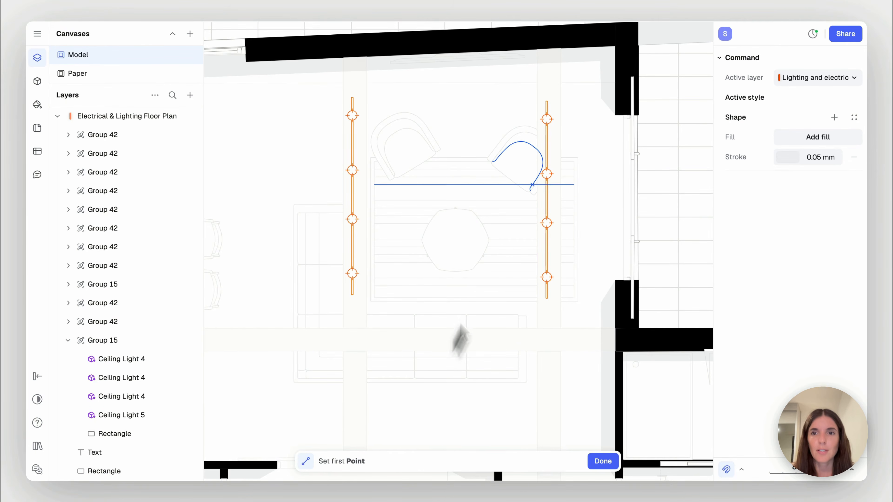
click(627, 198)
double_click(289, 183)
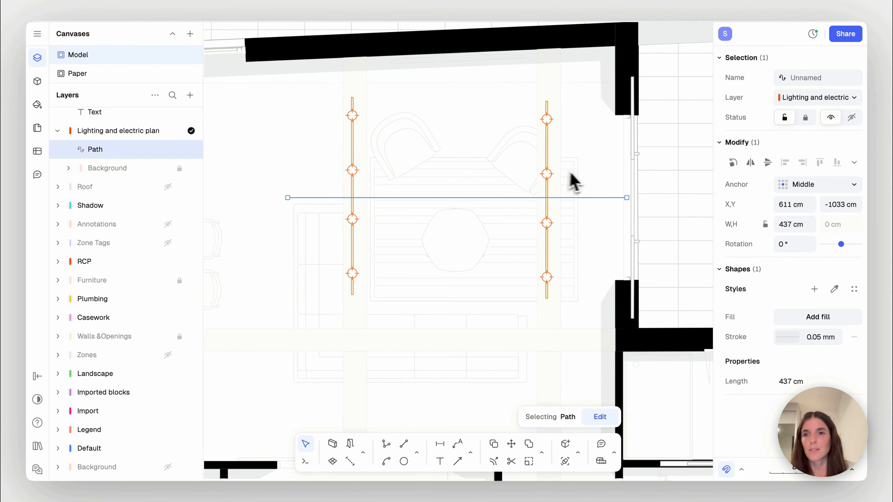
Style the new line's stroke in orange FF6000 with a dash pattern scaled 4×
click(787, 338)
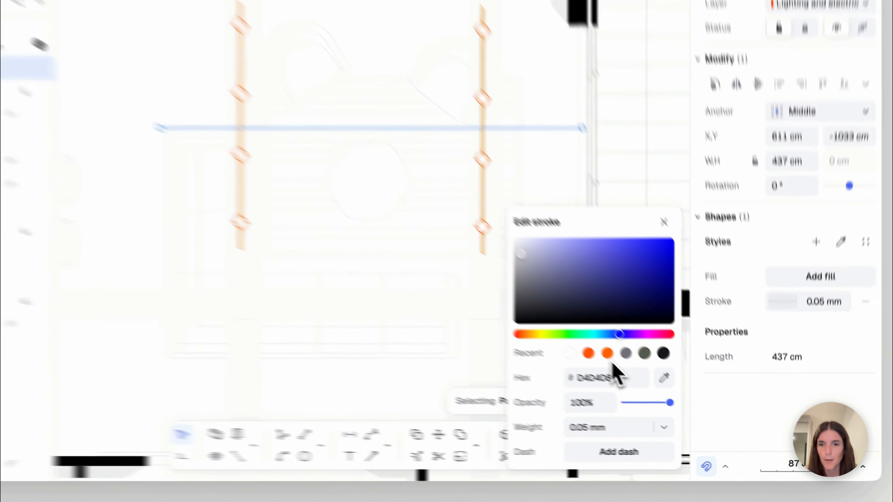
click(647, 379)
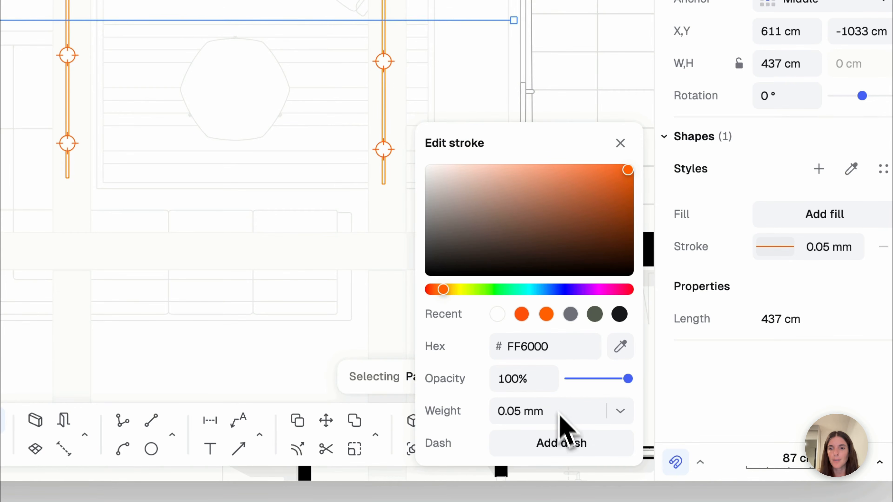
click(576, 449)
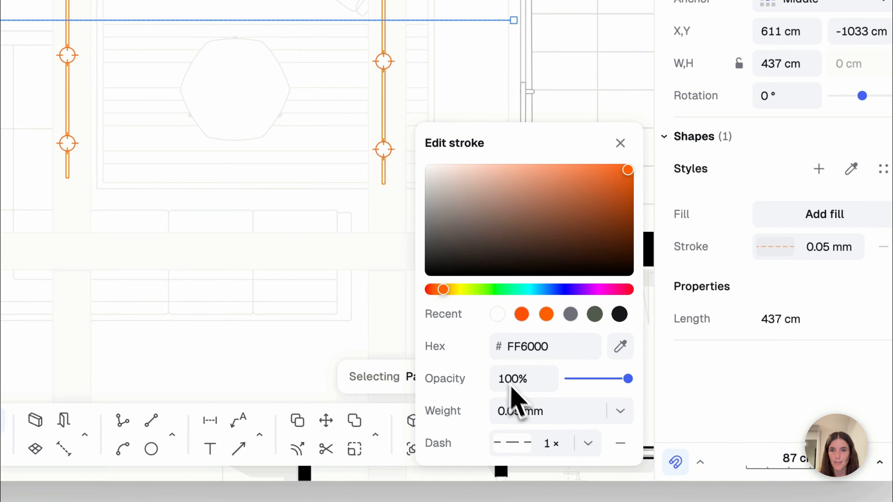
click(588, 444)
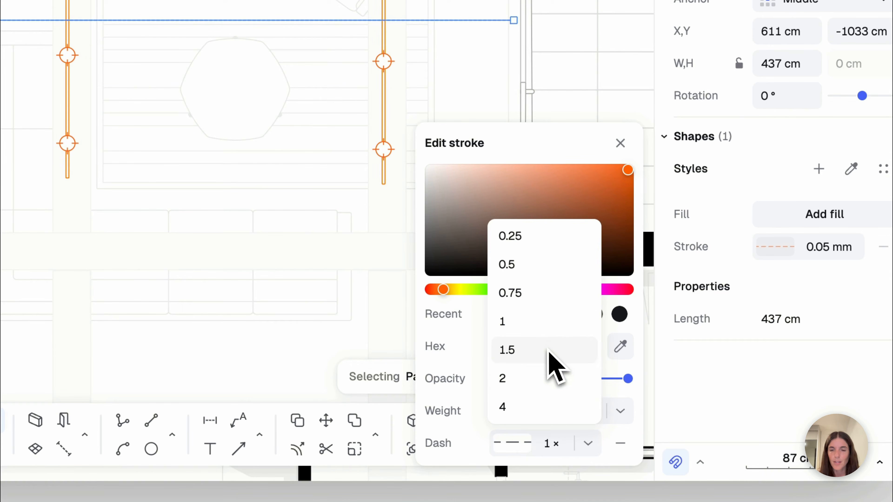
click(557, 379)
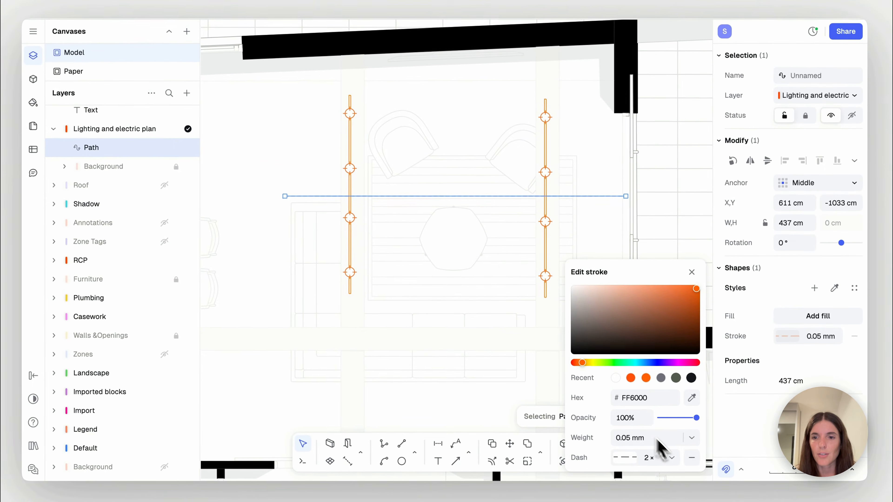
click(663, 455)
click(653, 434)
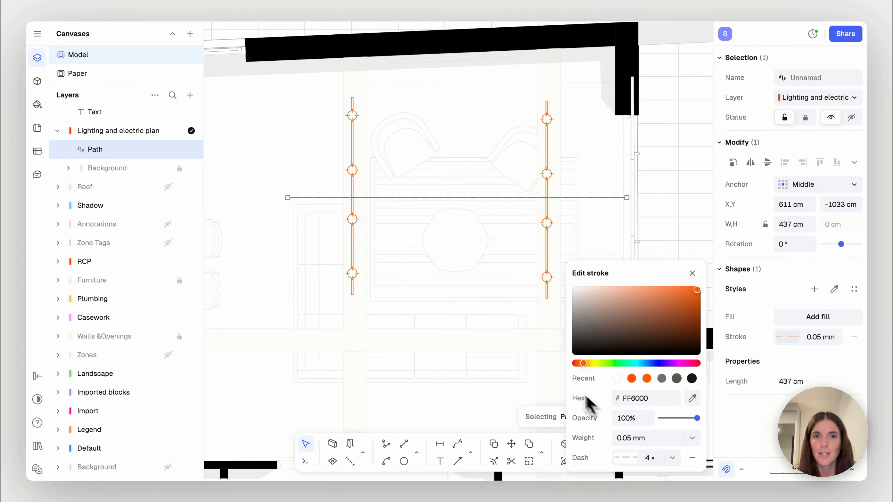
click(503, 347)
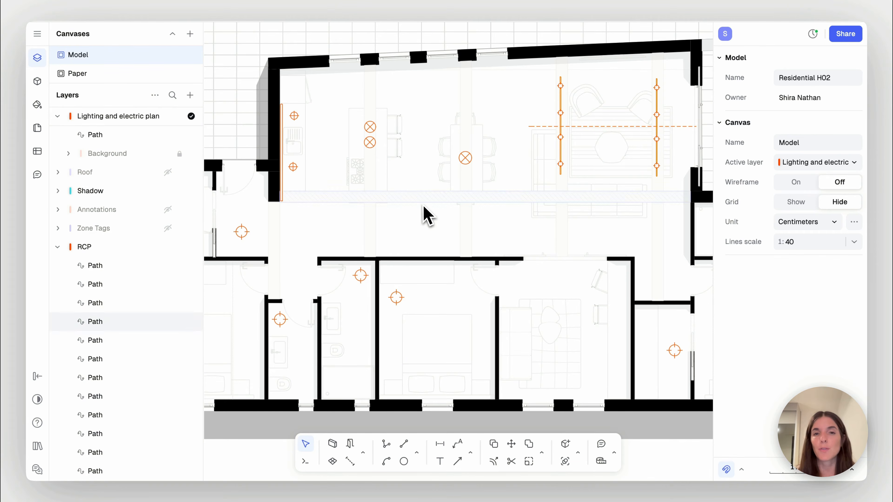
Copy the directional downlight symbol from the legend blocks into the corridor by the middle bedroom's wall, at about X 112, Y -1340 cm
scroll(489, 218, right, 2)
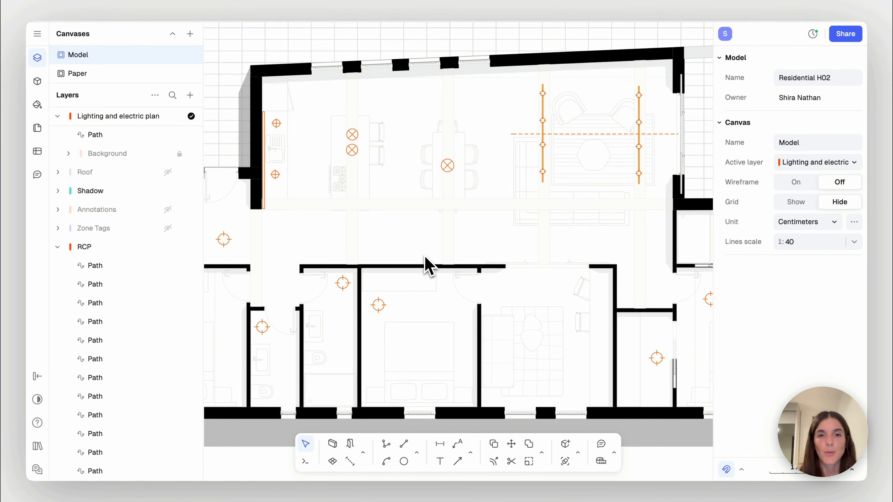
scroll(426, 265, left, 15)
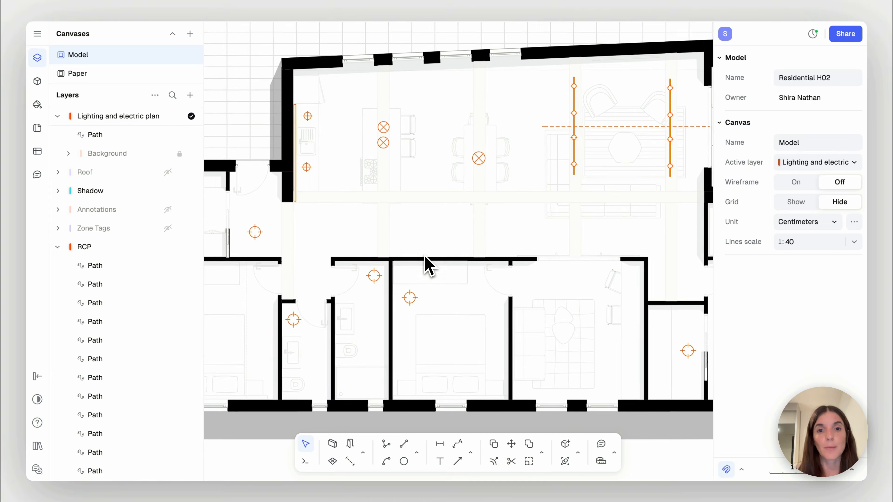
scroll(429, 250, left, 20)
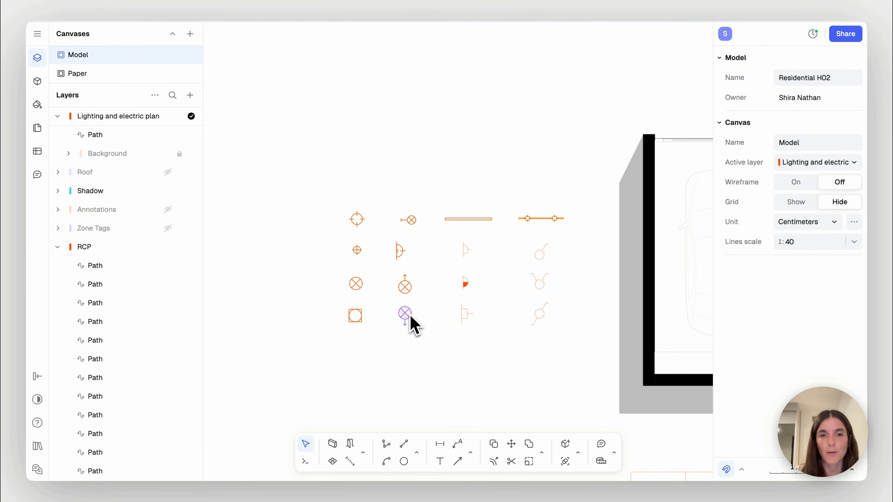
click(409, 314)
key(d)
click(405, 313)
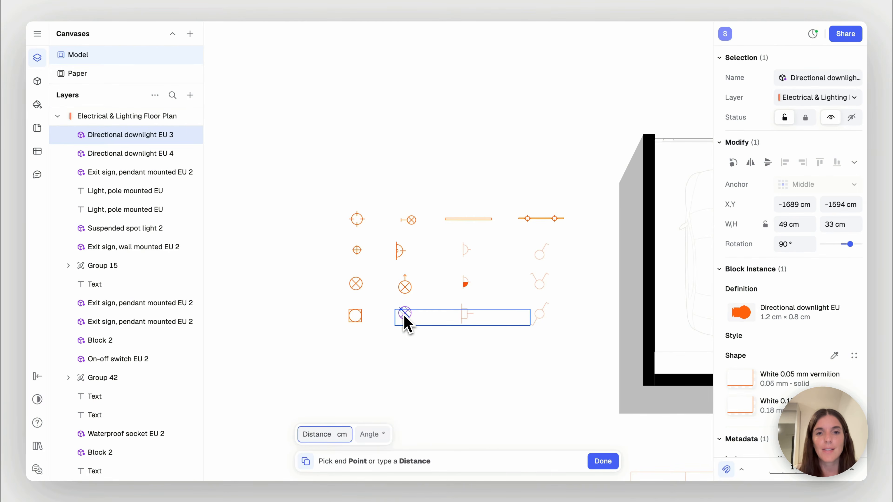
scroll(513, 296, right, 10)
scroll(517, 296, right, 5)
scroll(517, 296, up, 3)
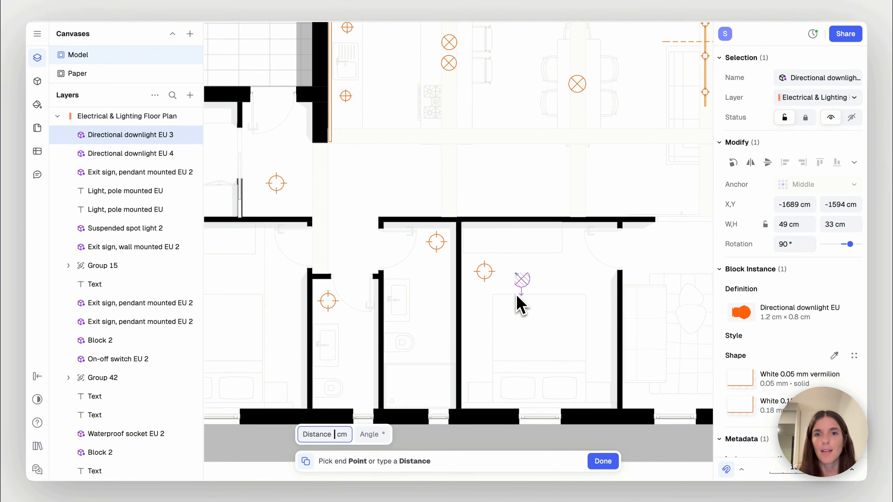
click(517, 197)
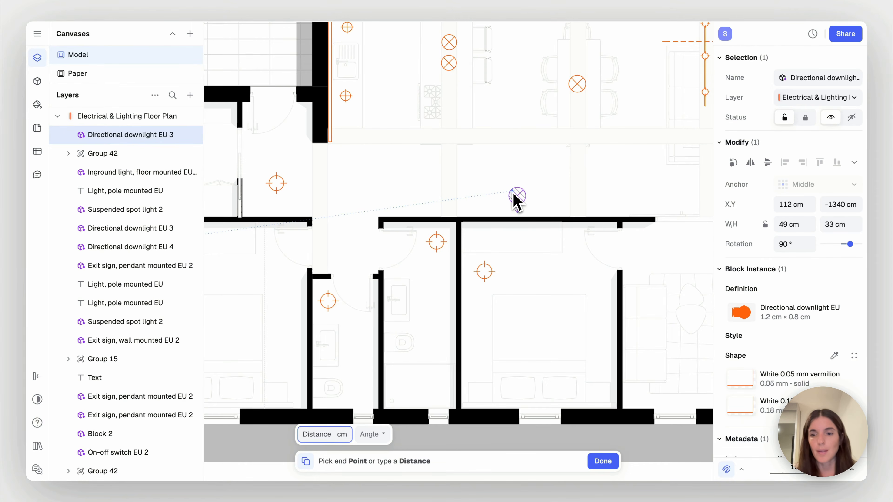
key(Escape)
click(547, 186)
scroll(544, 178, right, 3)
scroll(544, 178, up, 2)
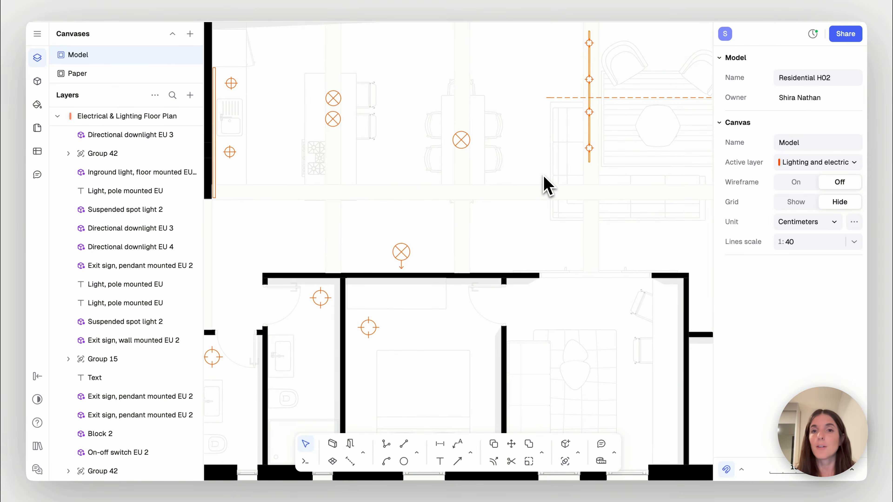
Copy the pair of bedside wall lights onto the headboard wall of the bedroom next to the garage
scroll(542, 177, down, 3)
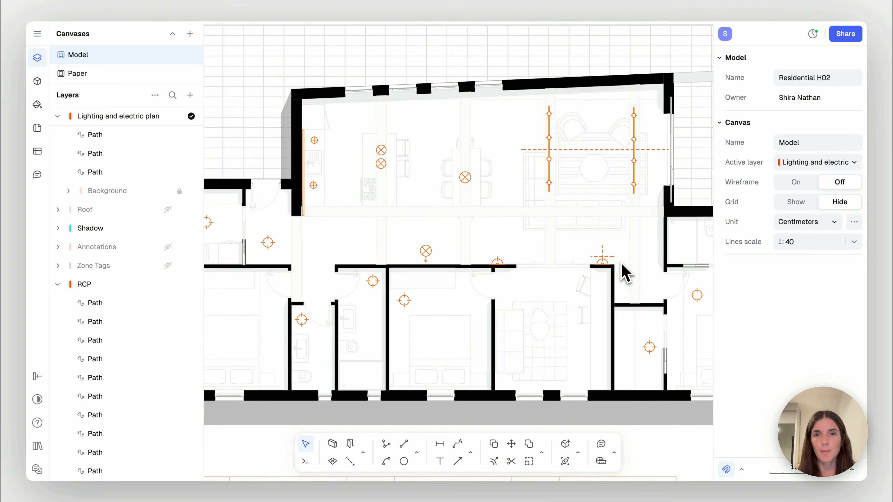
scroll(621, 274, down, 5)
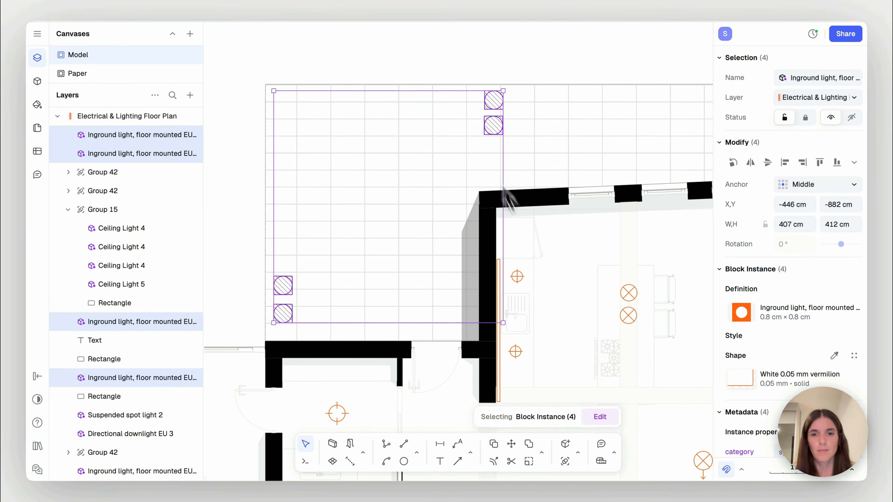
click(588, 205)
click(497, 124)
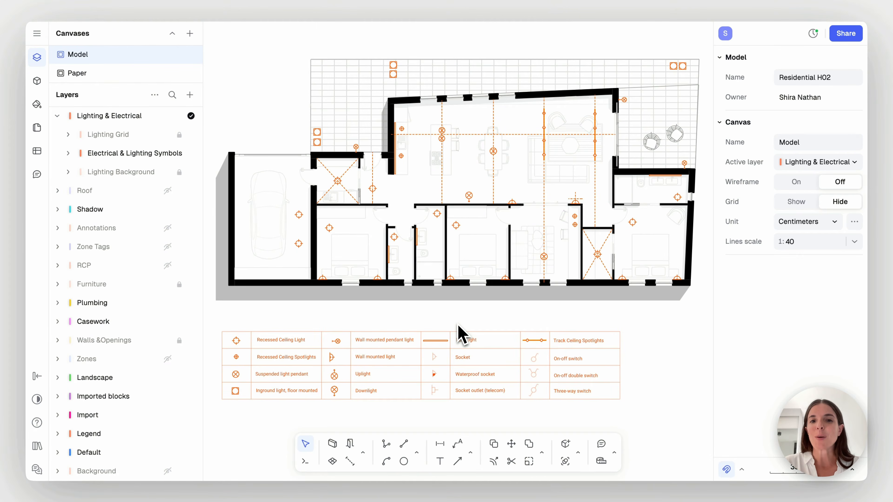
Review the lighting symbols and dashed alignment lines across the rooms of the floor plan
scroll(457, 335, up, 5)
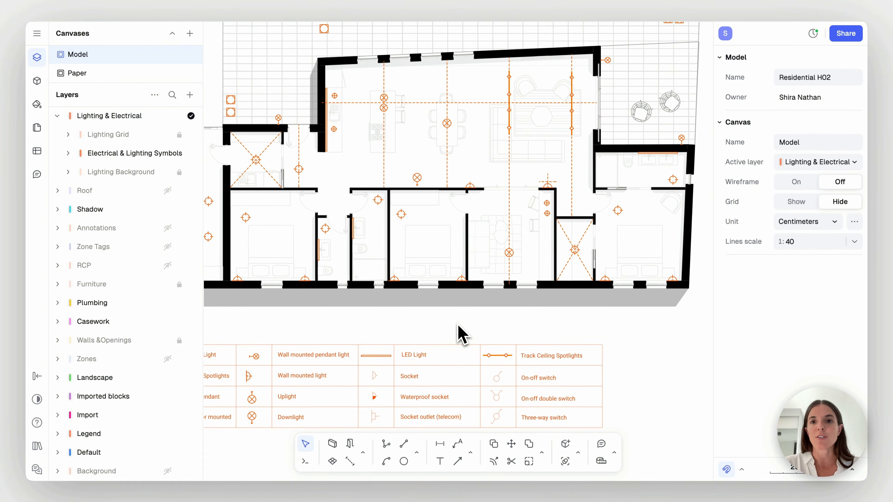
scroll(459, 328, up, 5)
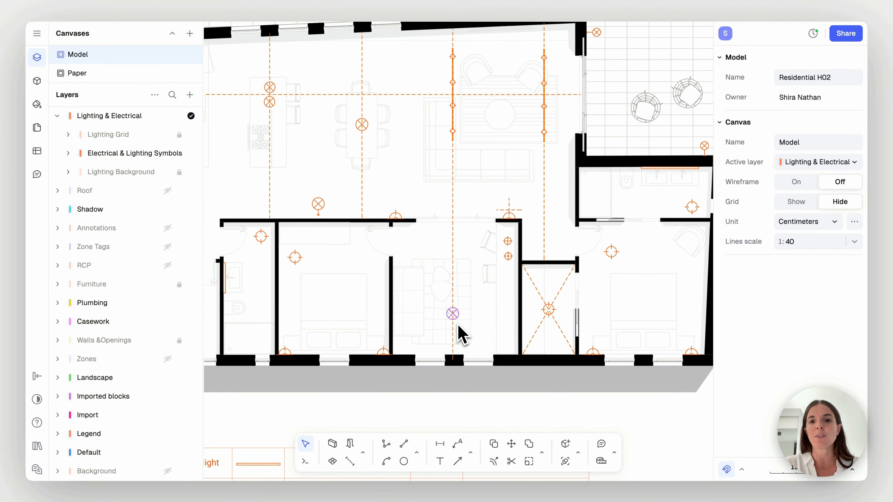
scroll(542, 225, up, 3)
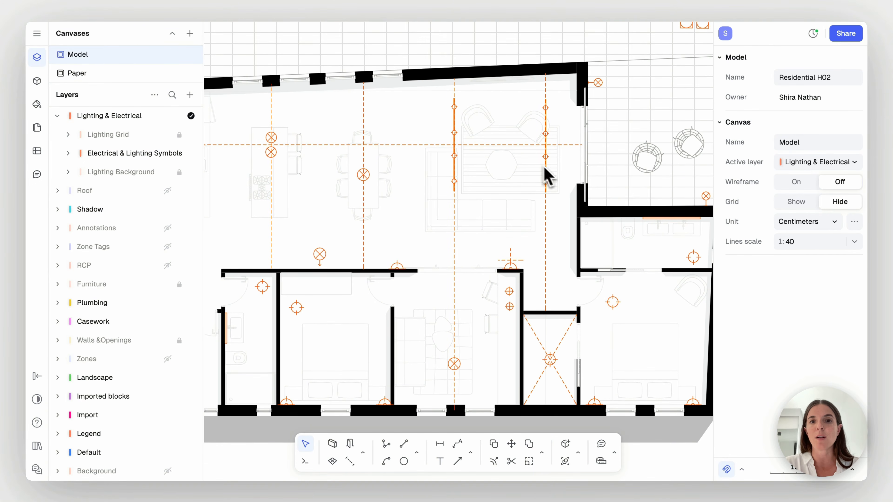
scroll(504, 189, left, 6)
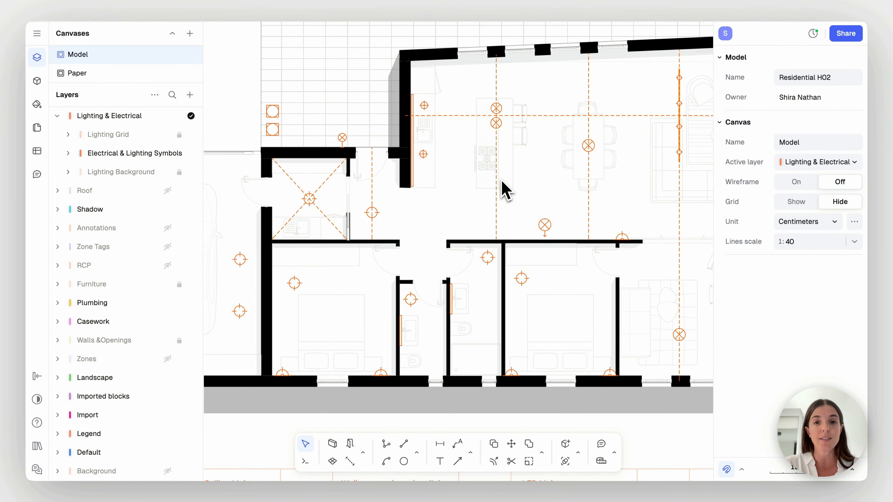
scroll(503, 191, down, 8)
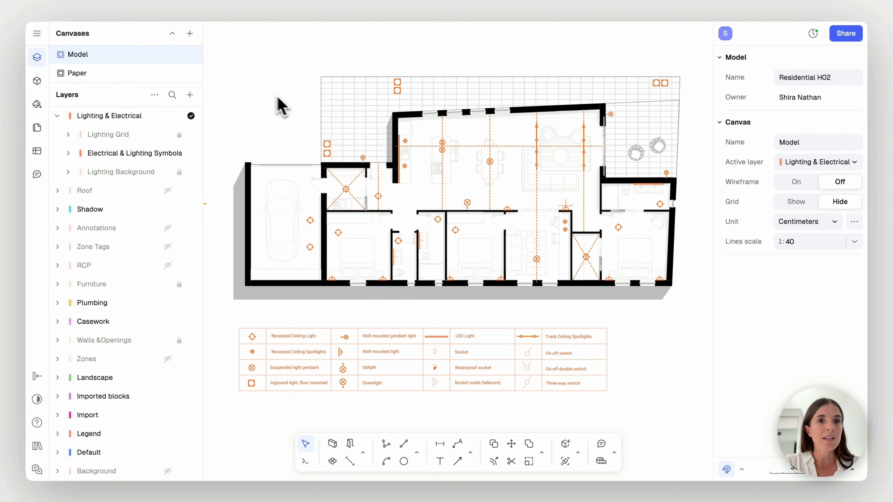
Open the Paper canvas and examine the Electrical & Lighting Floor Plan sheet with its symbol legend and project notes
click(158, 75)
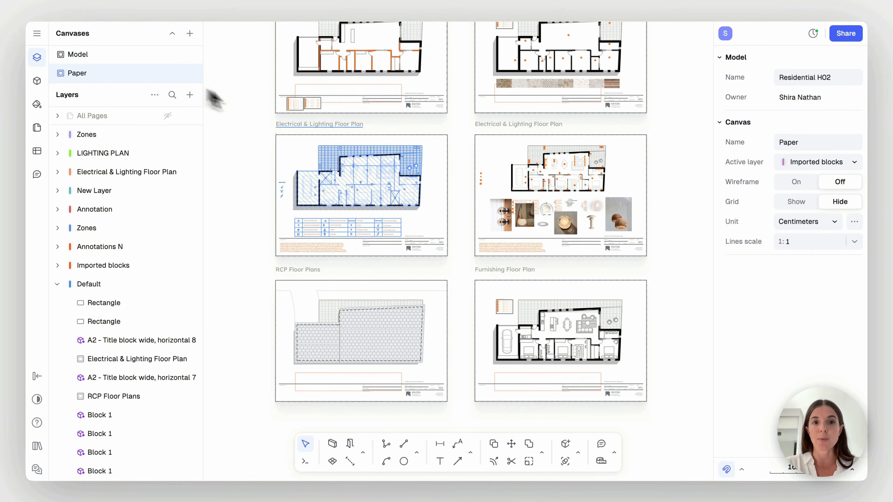
scroll(293, 127, up, 2)
scroll(329, 259, down, 1)
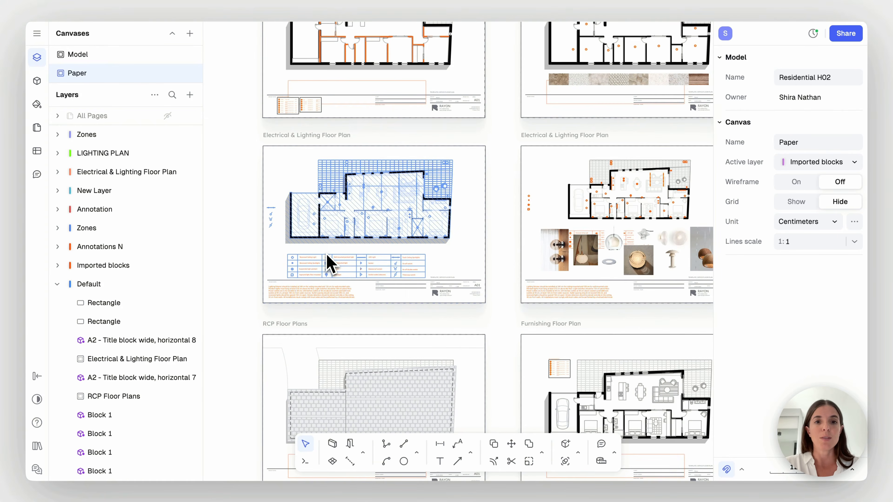
ctrl+scroll(327, 260, up, 6)
scroll(327, 255, left, 2)
scroll(327, 254, up, 1)
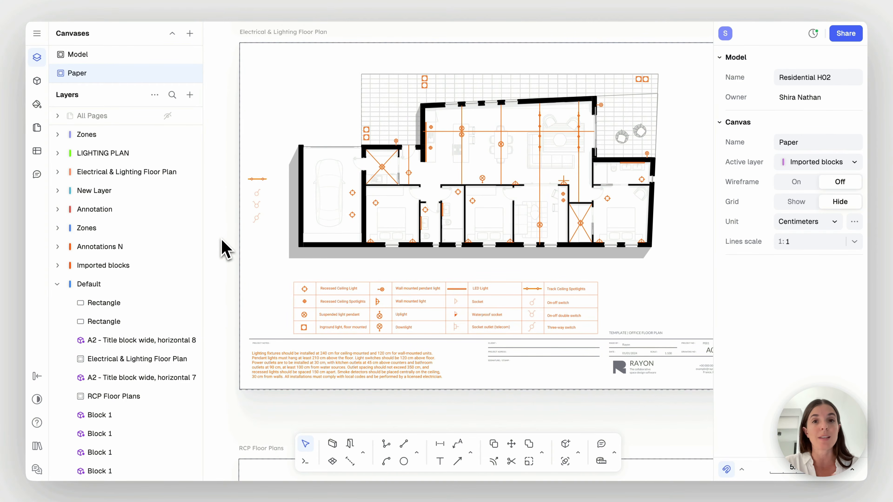
scroll(224, 249, down, 5)
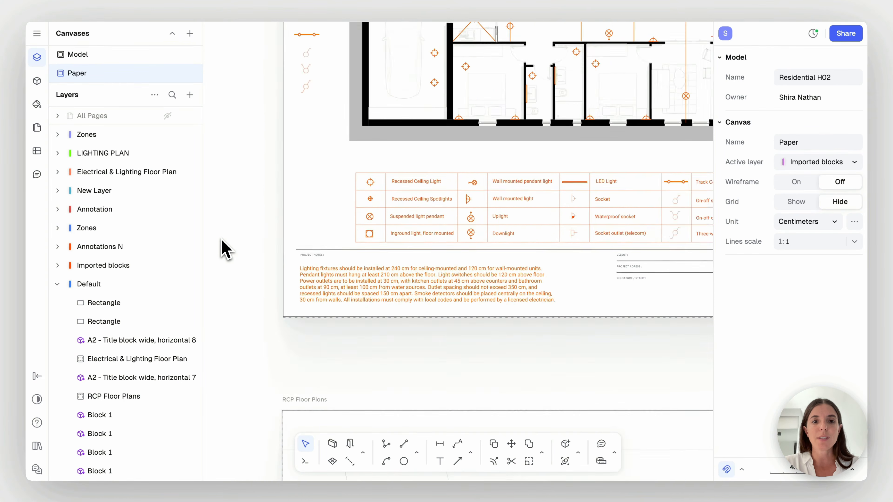
ctrl+scroll(223, 249, up, 5)
scroll(222, 241, down, 3)
scroll(222, 241, right, 2)
ctrl+scroll(222, 242, up, 2)
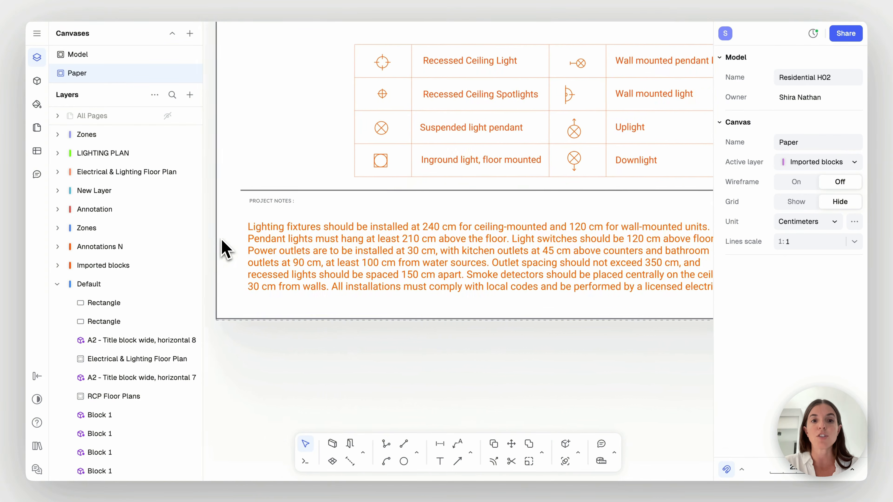
ctrl+scroll(312, 335, down, 2)
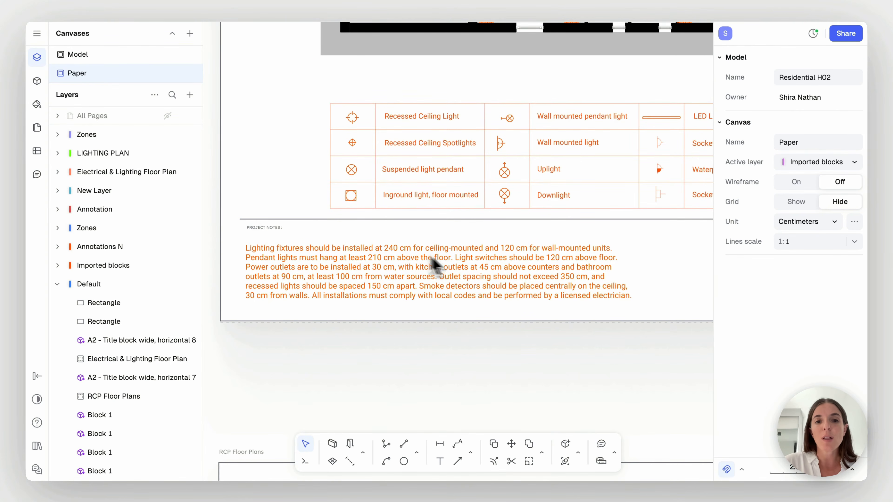
Look over the full set of sheets laid out around the Electrical & Lighting Floor Plan
ctrl+scroll(407, 363, down, 10)
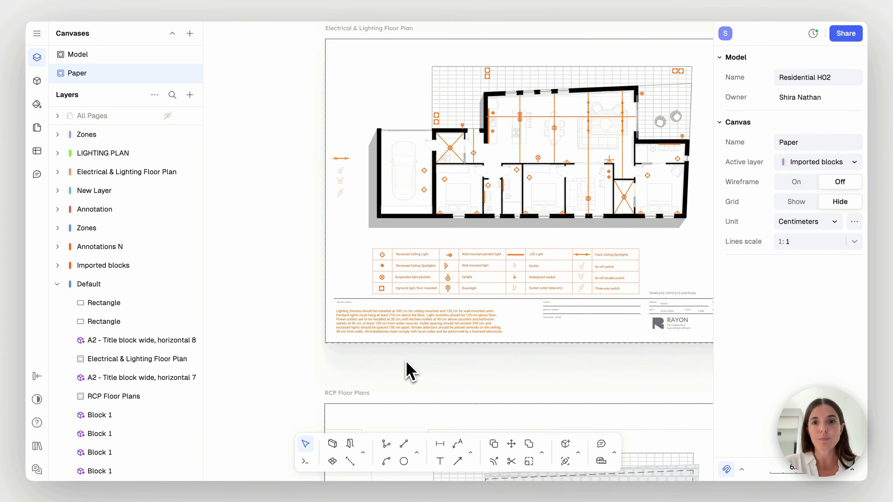
ctrl+scroll(407, 361, down, 4)
scroll(407, 360, down, 2)
scroll(407, 361, right, 1)
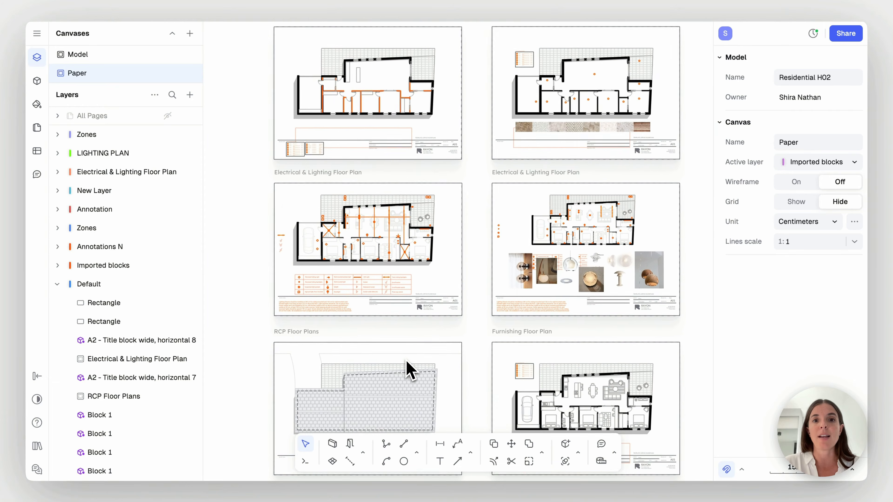
ctrl+scroll(407, 361, down, 1)
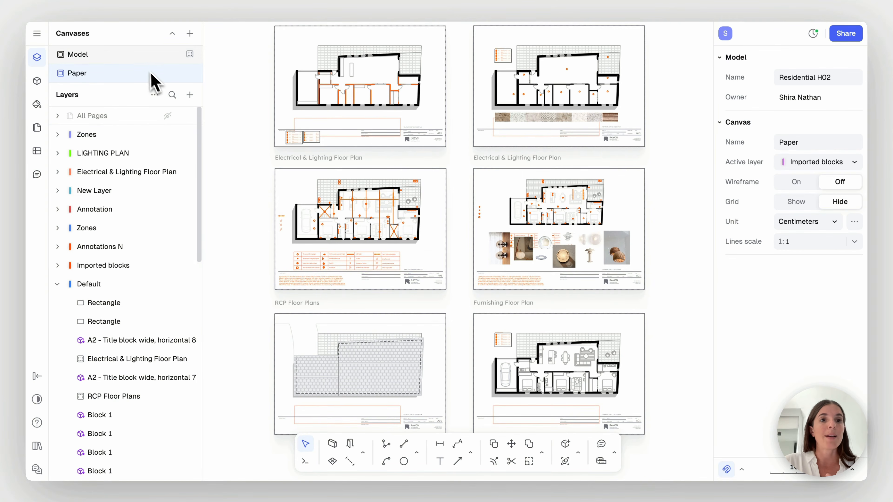
Return to the Model canvas and inspect the lighting plan together with its legend table
click(139, 59)
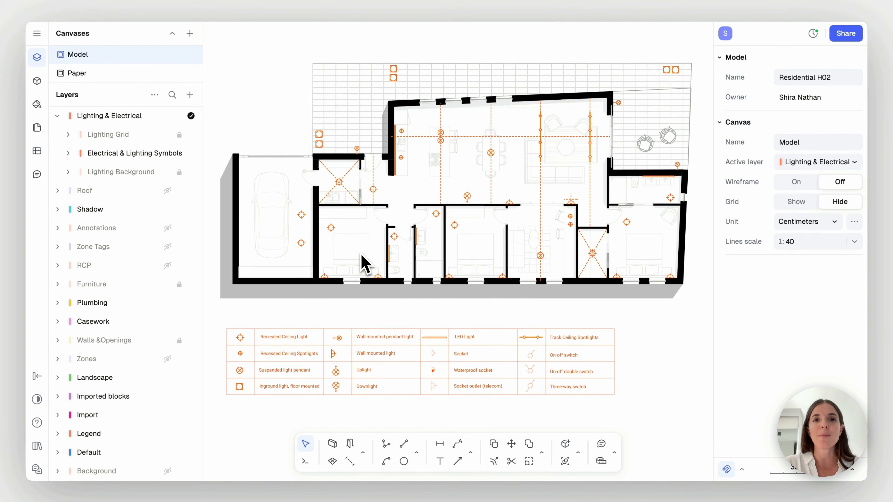
scroll(364, 264, down, 2)
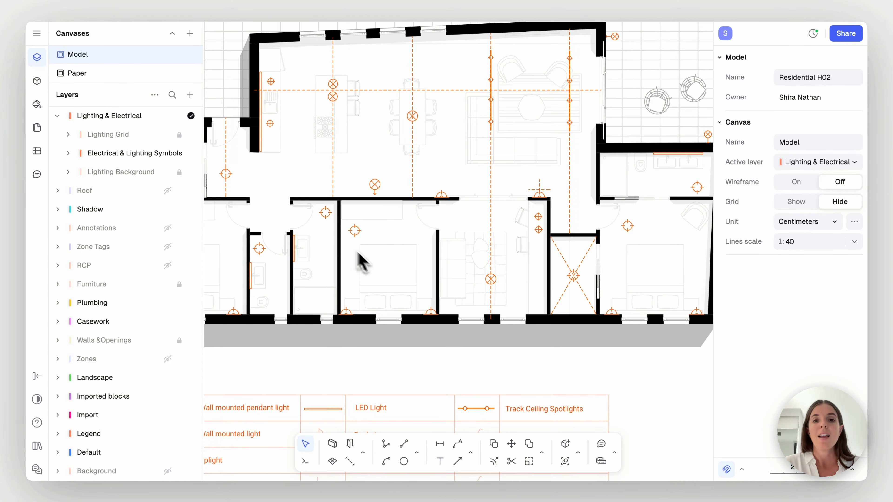
scroll(295, 210, down, 3)
scroll(294, 210, down, 1)
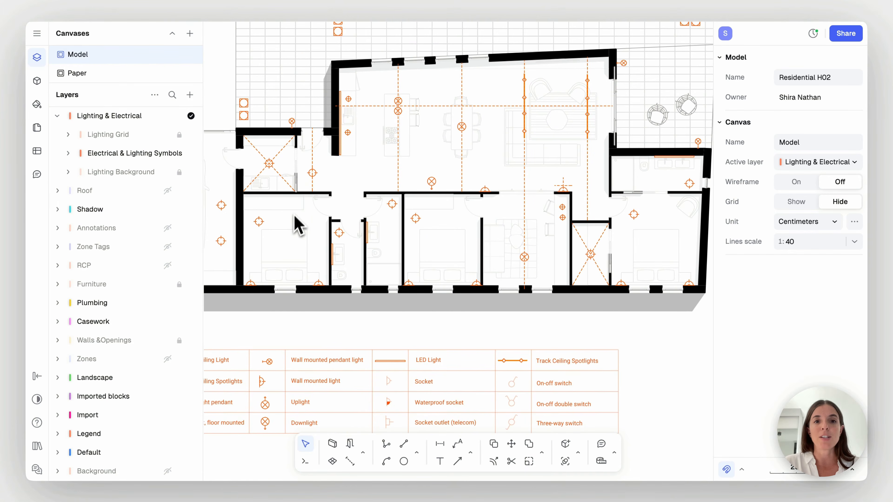
Show the Annotations layer to check its dimensions over the lighting plan, and hide the layer again
scroll(280, 283, down, 2)
scroll(279, 283, left, 5)
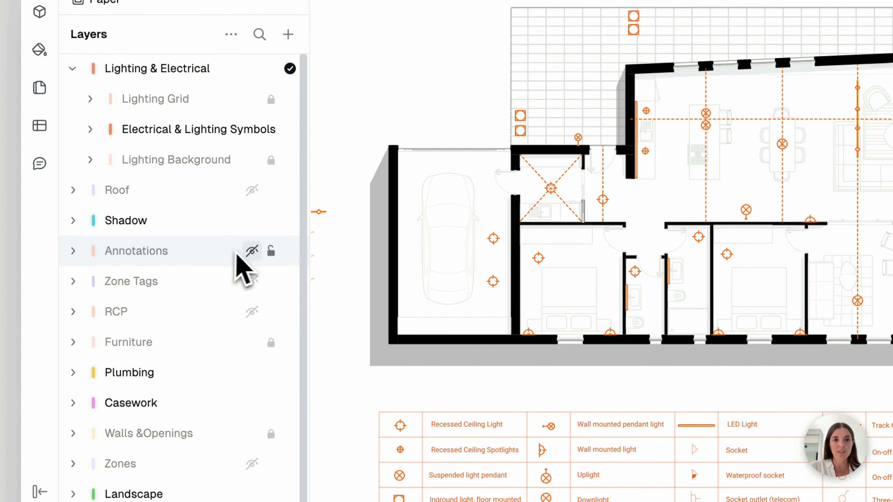
click(252, 250)
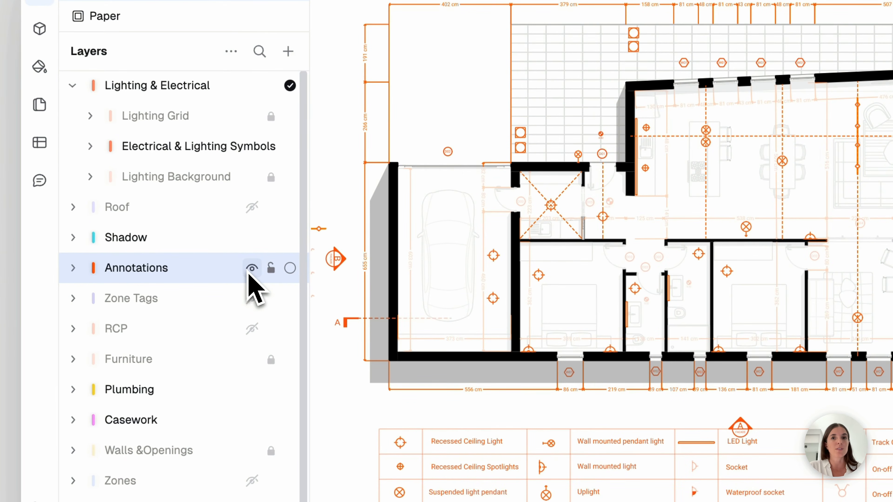
click(251, 269)
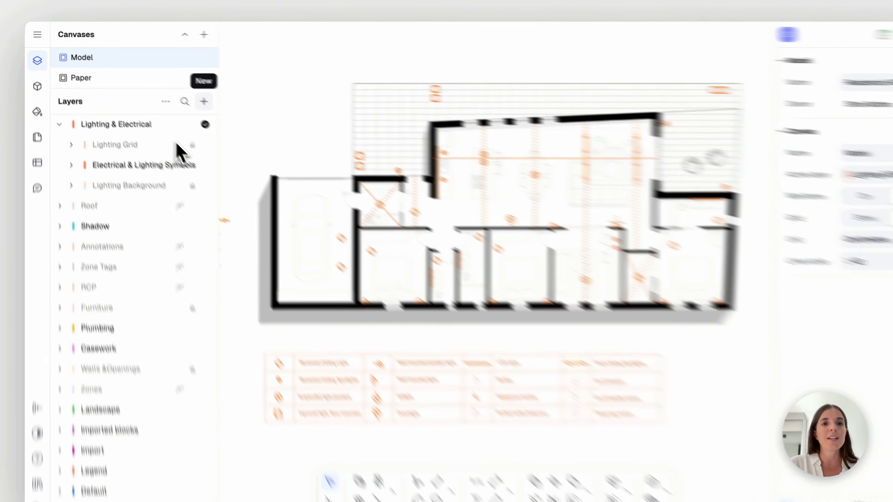
Create a new layer named "Lighting dim" and nest it inside the Lighting & Electrical layer
click(190, 95)
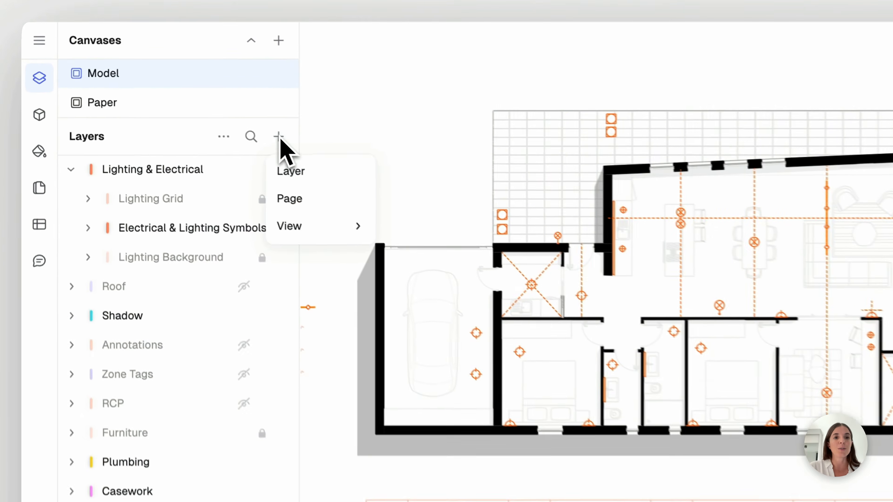
click(322, 176)
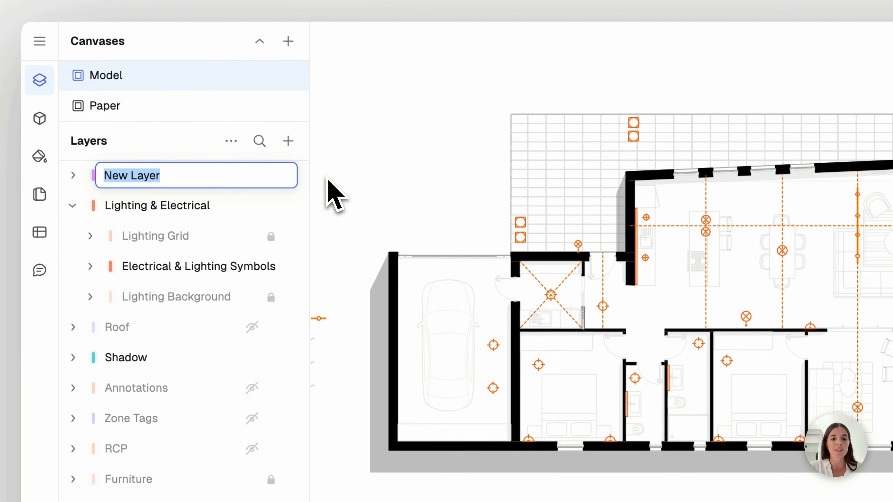
text(Lighting dim)
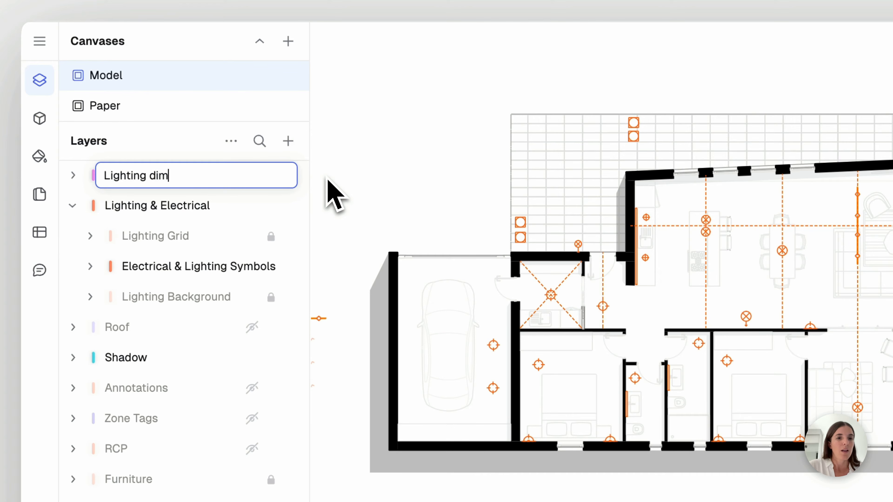
key(Return)
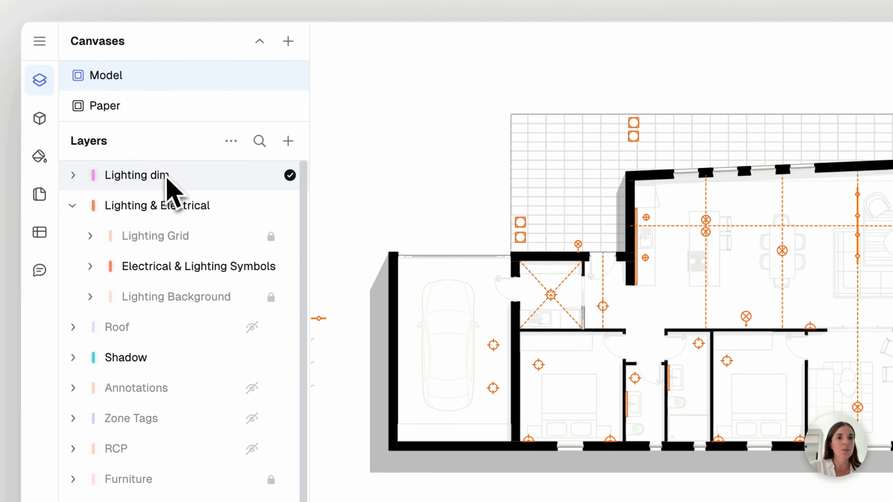
drag(172, 185, 172, 221)
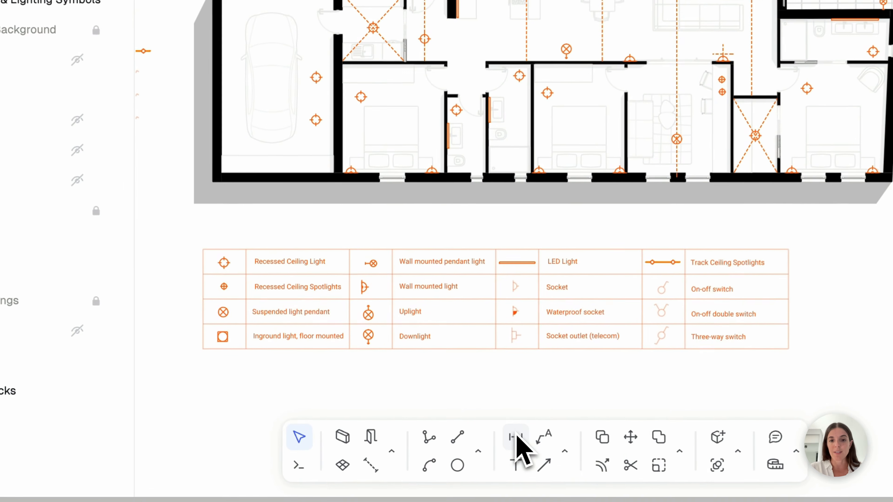
Place a horizontal dimension about 357 cm long, offset about 82 cm, in the empty area above the garage
click(516, 437)
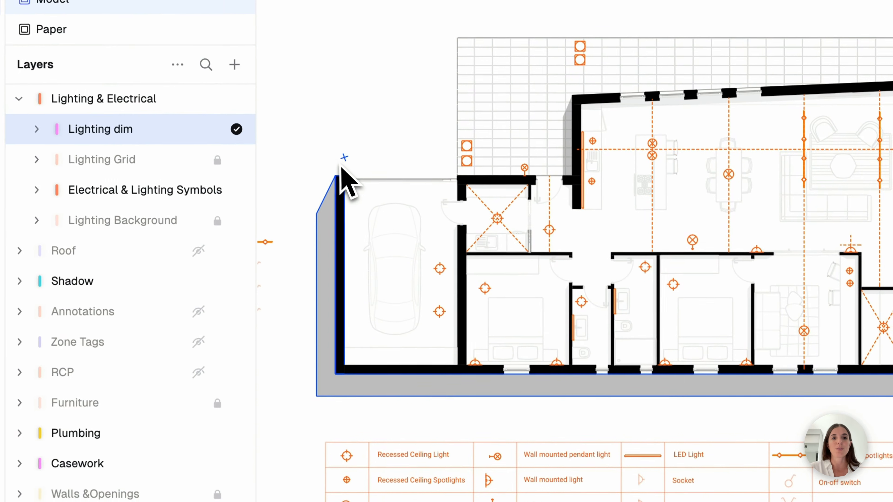
scroll(341, 175, up, 5)
scroll(339, 162, up, 5)
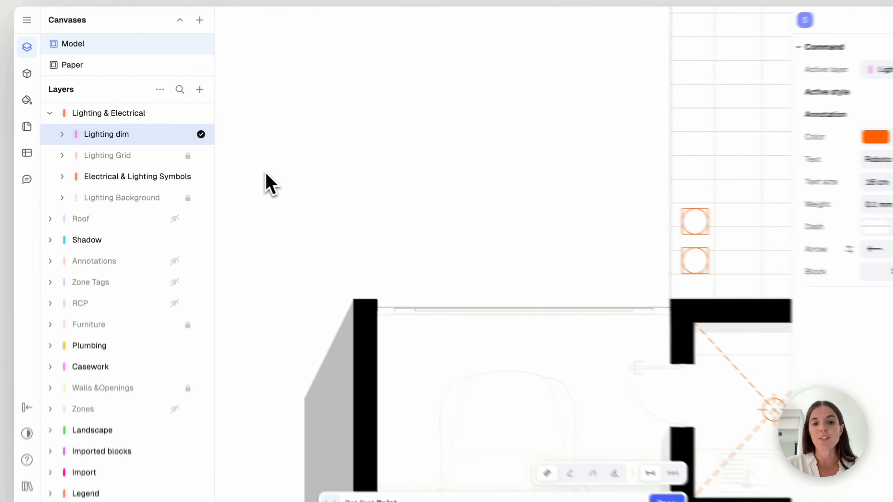
click(252, 170)
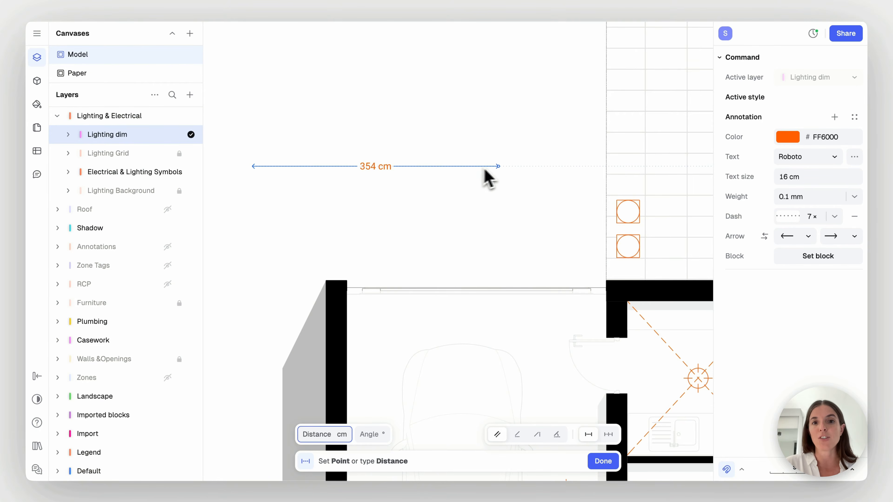
click(500, 170)
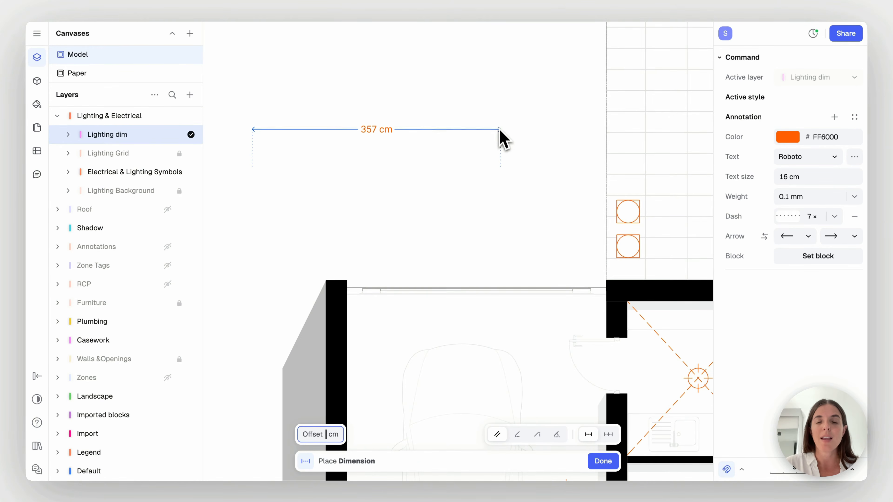
click(501, 116)
click(528, 106)
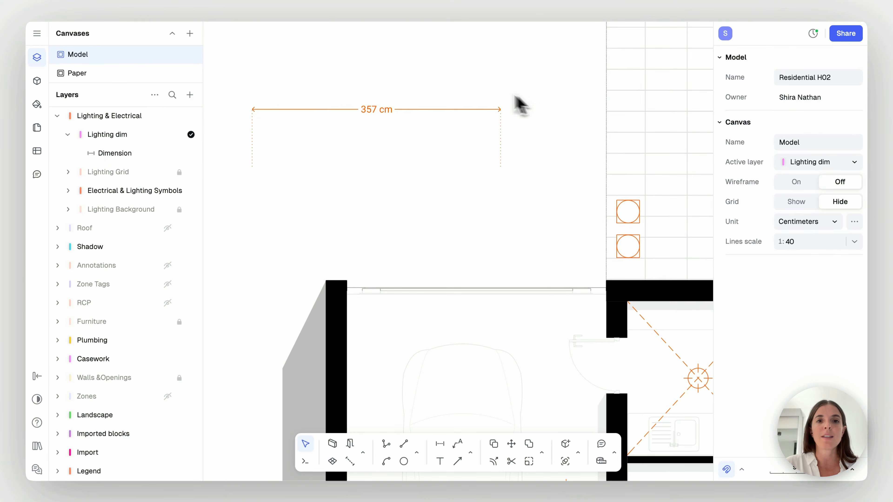
Set the colour opacity of the new dimension above the garage to 50%
click(458, 112)
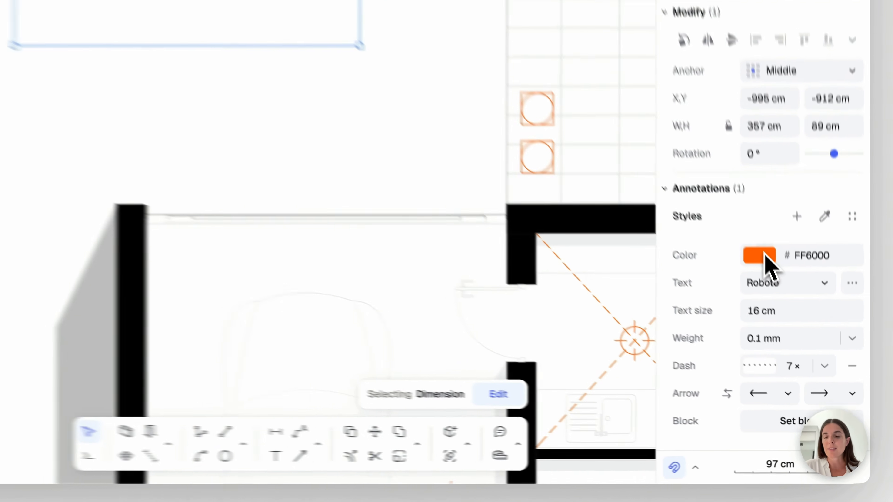
click(745, 218)
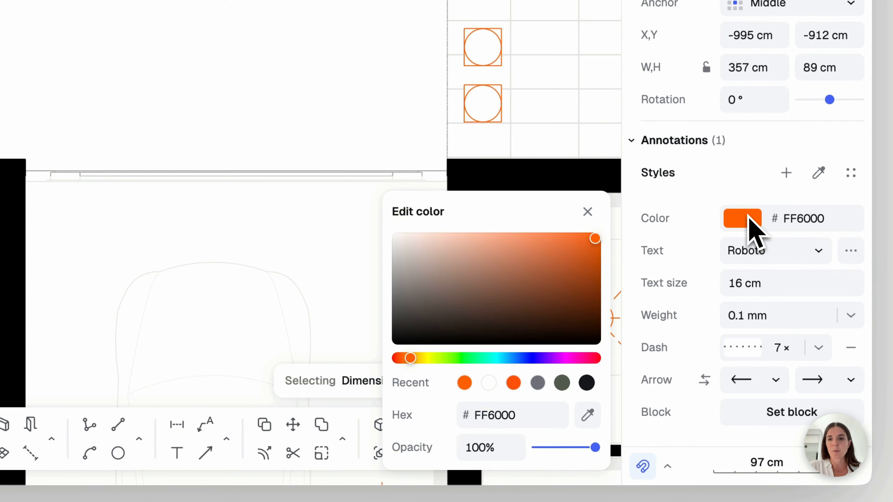
click(572, 448)
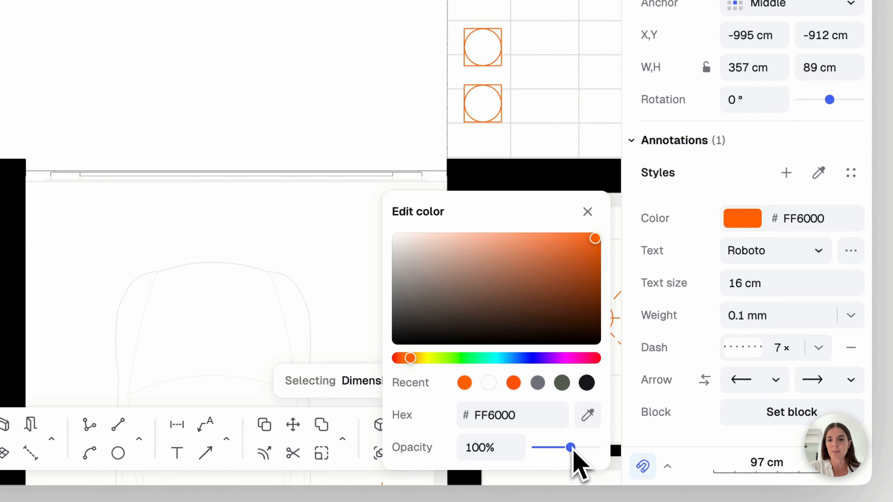
drag(573, 451, 563, 450)
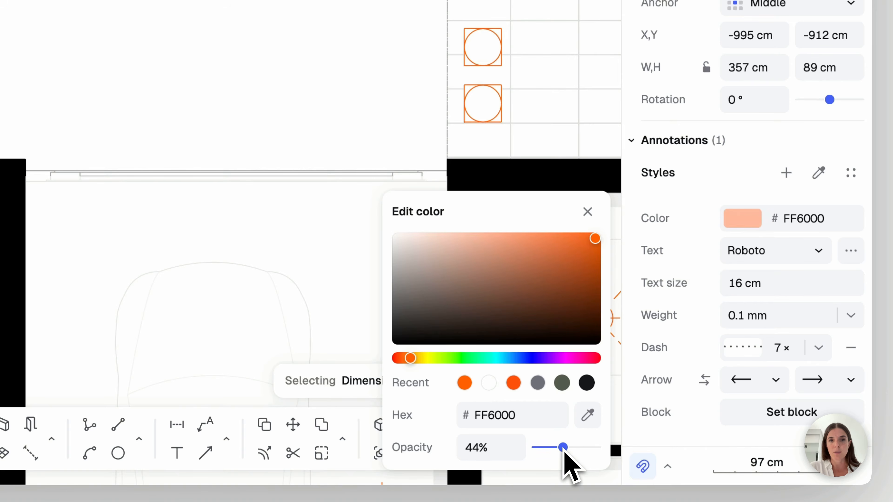
click(503, 449)
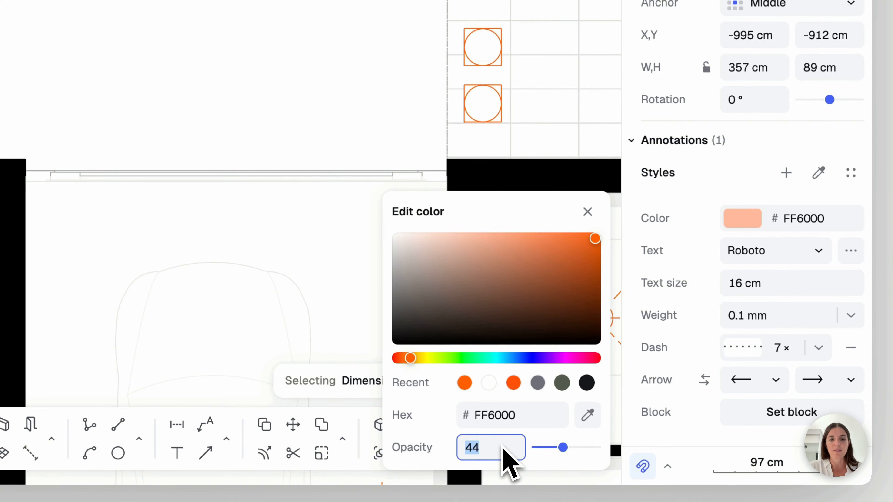
text(50)
key(Return)
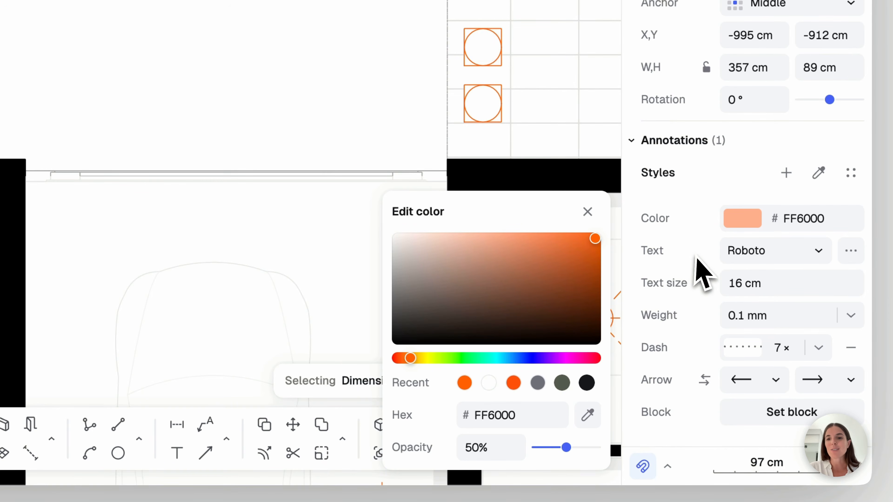
Examine the dimension's text, weight, dash, arrow, orientation and offset settings, and deselect the dimension
scroll(694, 259, down, 4)
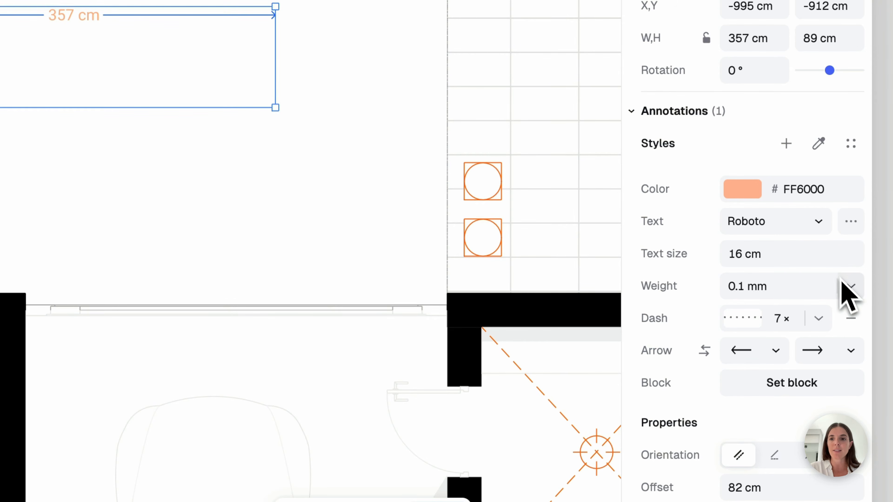
scroll(856, 307, up, 1)
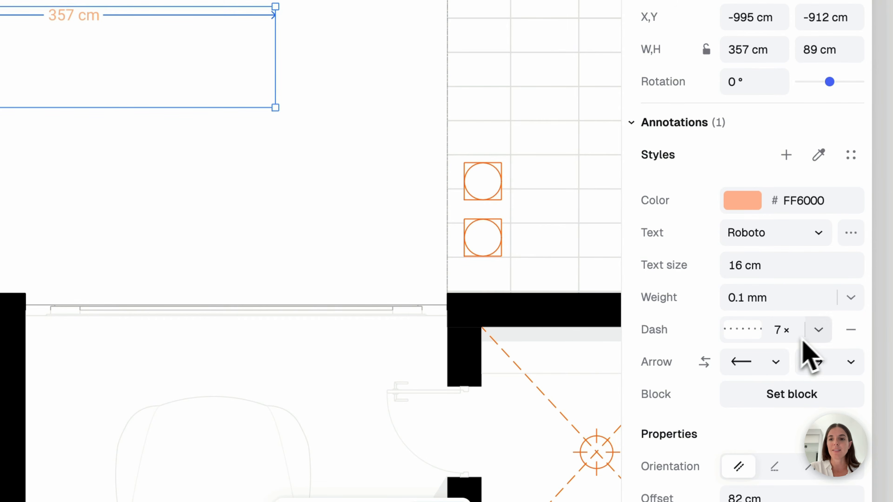
click(778, 366)
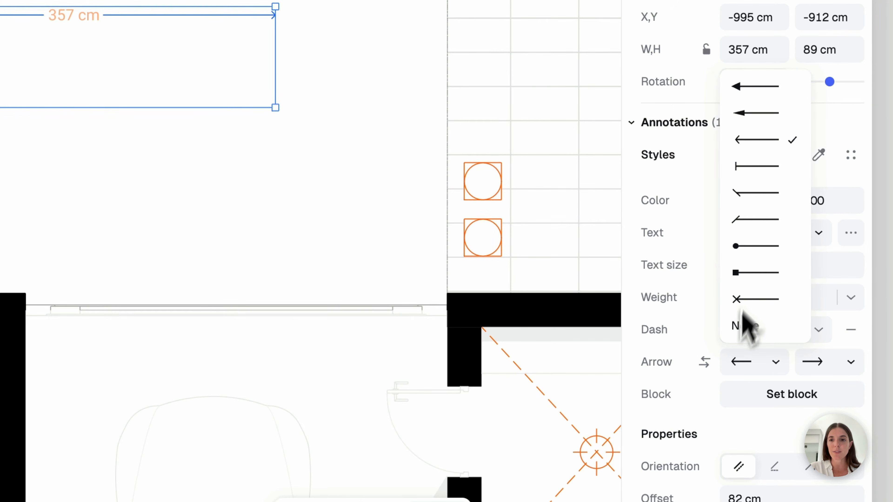
click(678, 364)
scroll(765, 385, down, 5)
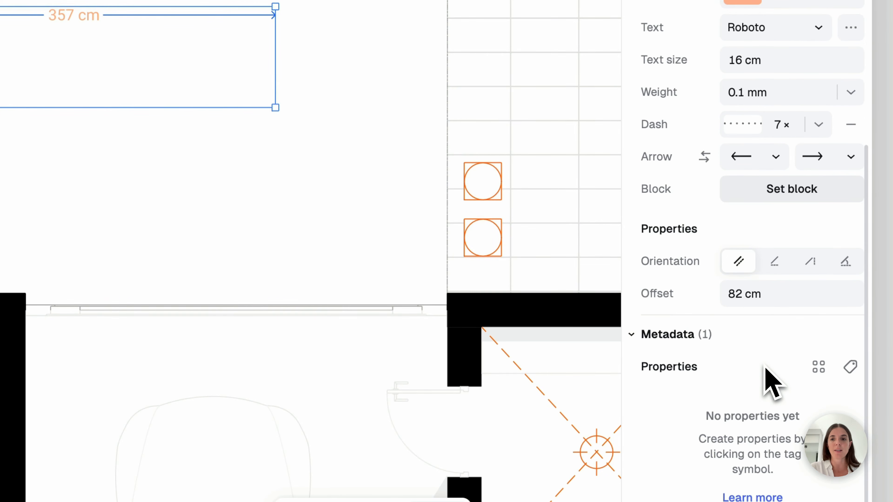
scroll(766, 379, up, 2)
scroll(771, 379, up, 3)
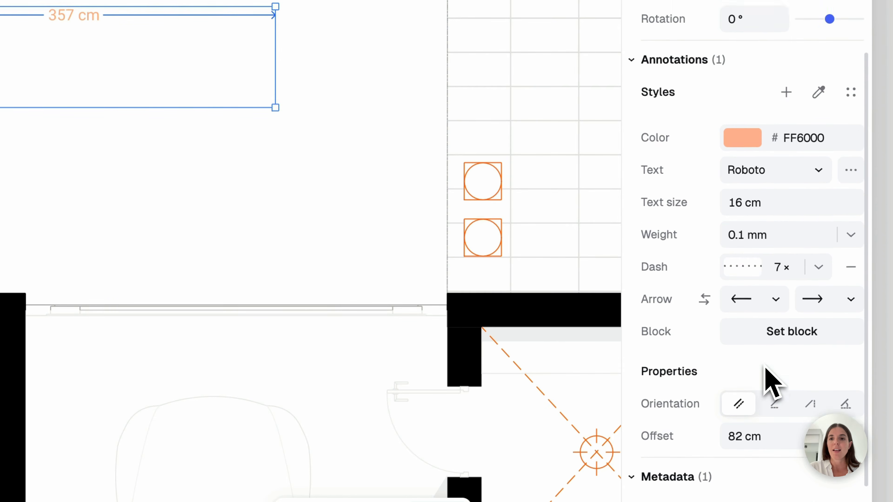
click(524, 180)
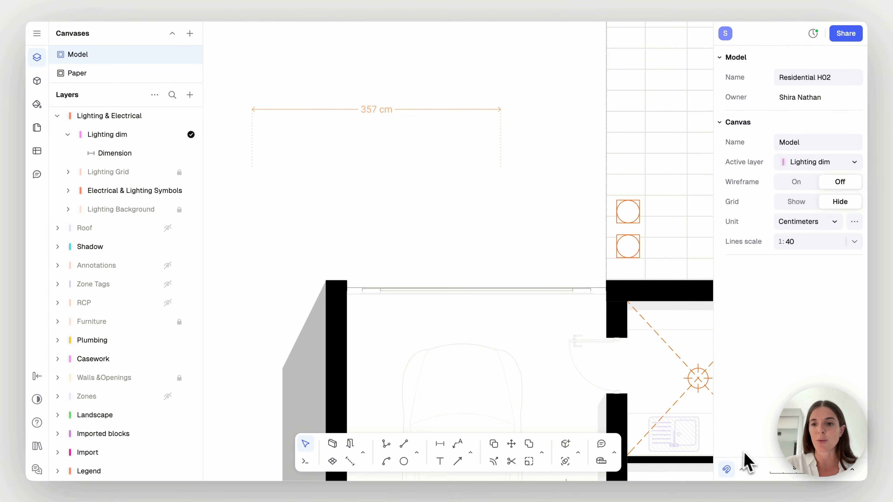
Try Meters as the canvas length unit, and switch the unit back to Centimeters
click(855, 472)
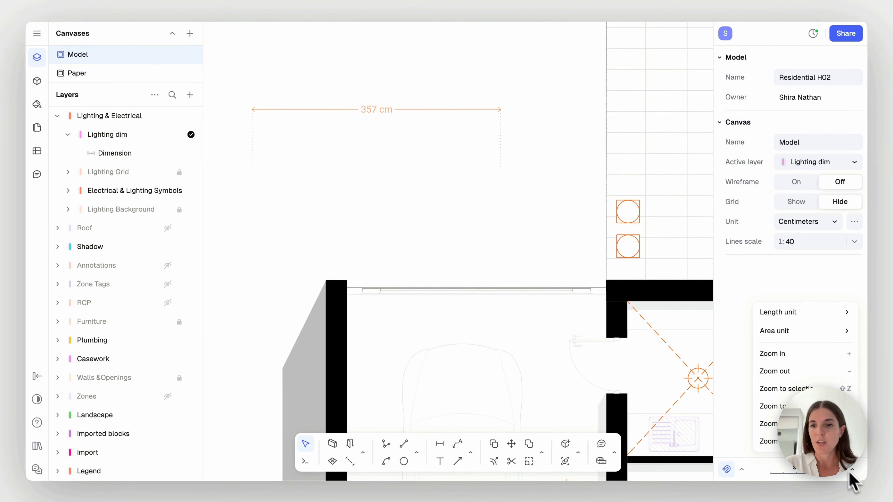
mouse_move(815, 333)
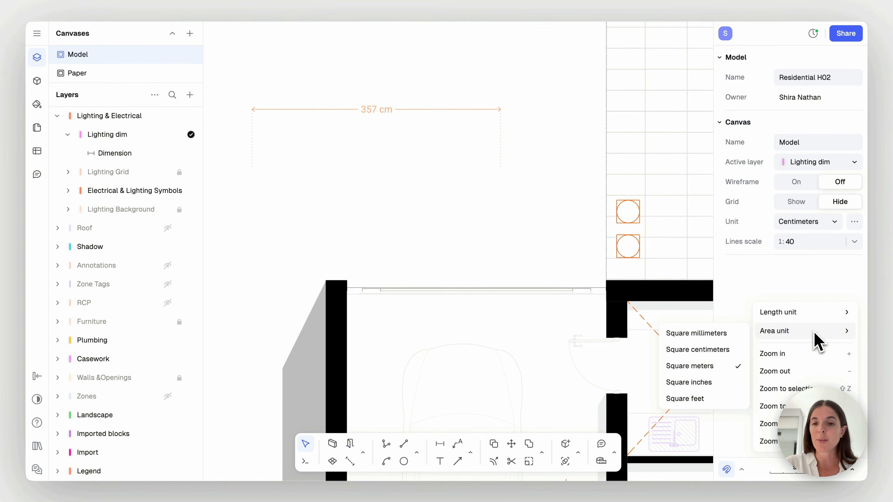
mouse_move(812, 318)
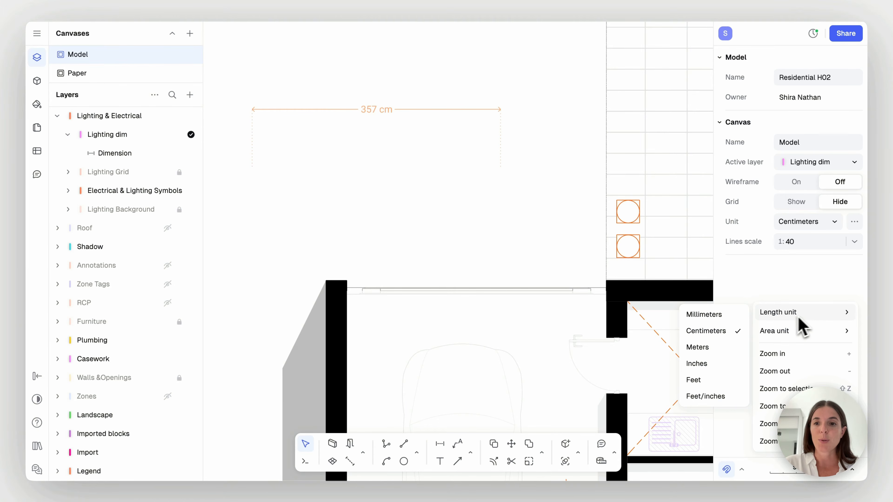
click(721, 349)
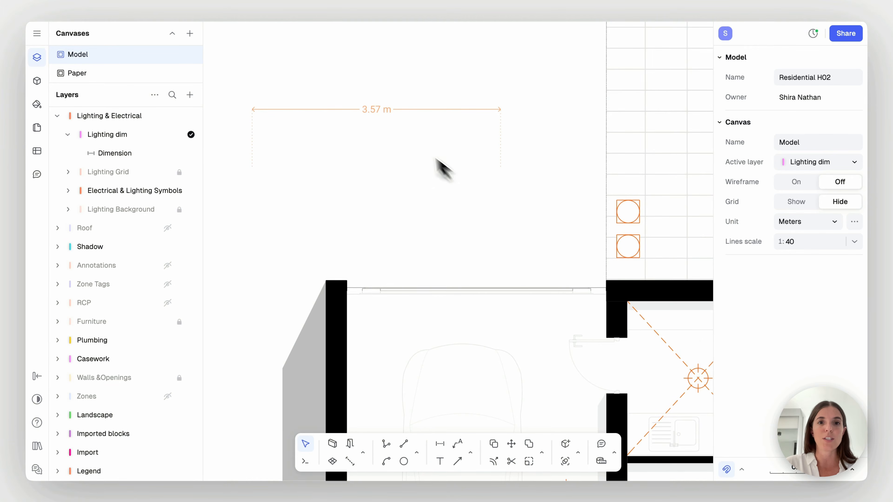
click(826, 474)
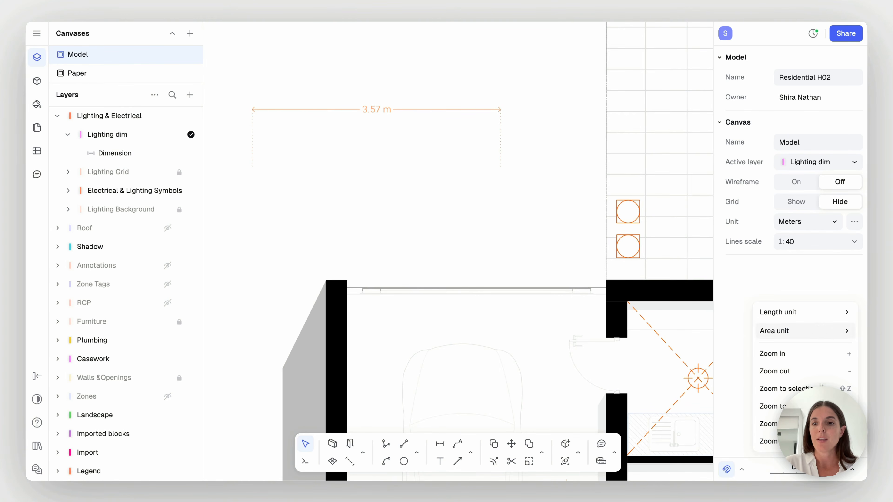
mouse_move(809, 314)
click(727, 333)
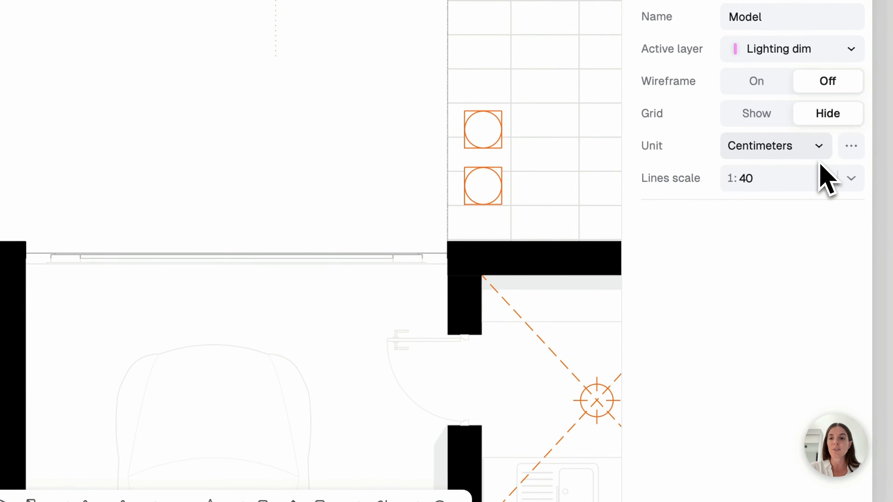
Try a length precision of 0.0 in the units and precision settings, and restore it to 0
click(853, 150)
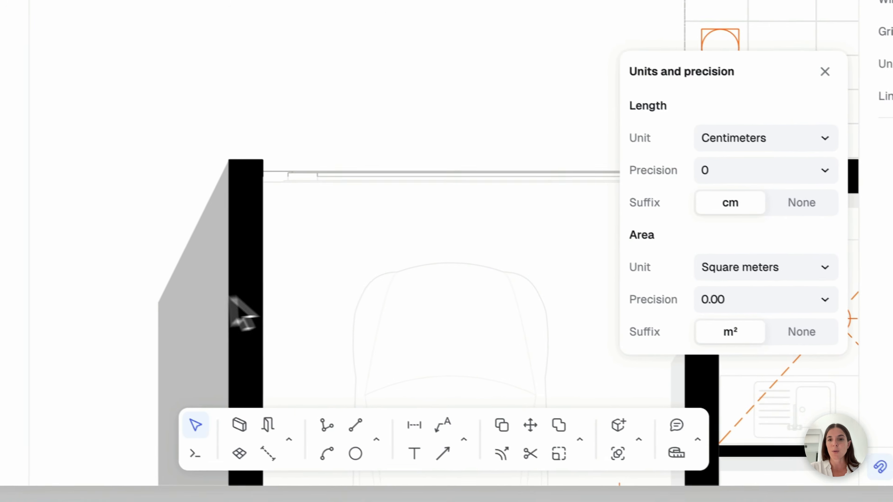
click(802, 171)
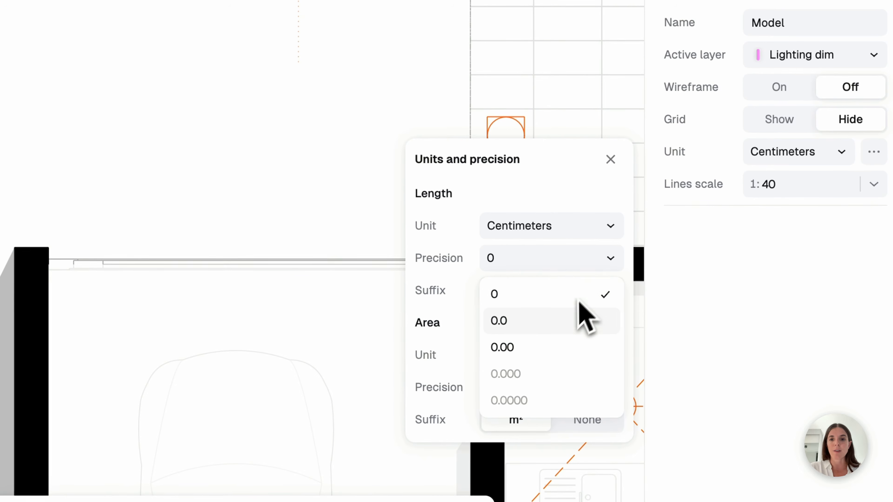
click(570, 320)
click(610, 261)
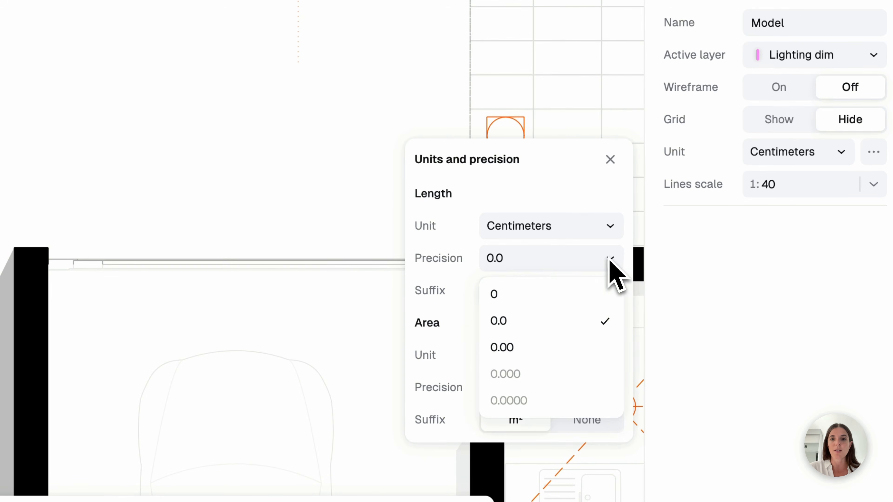
click(551, 298)
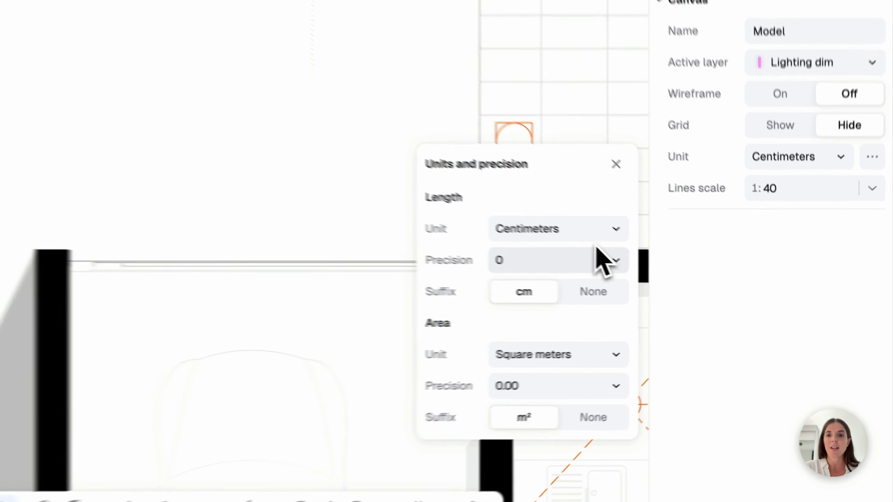
Try the length suffix None, restore the cm suffix, and close the units and precision settings
click(590, 291)
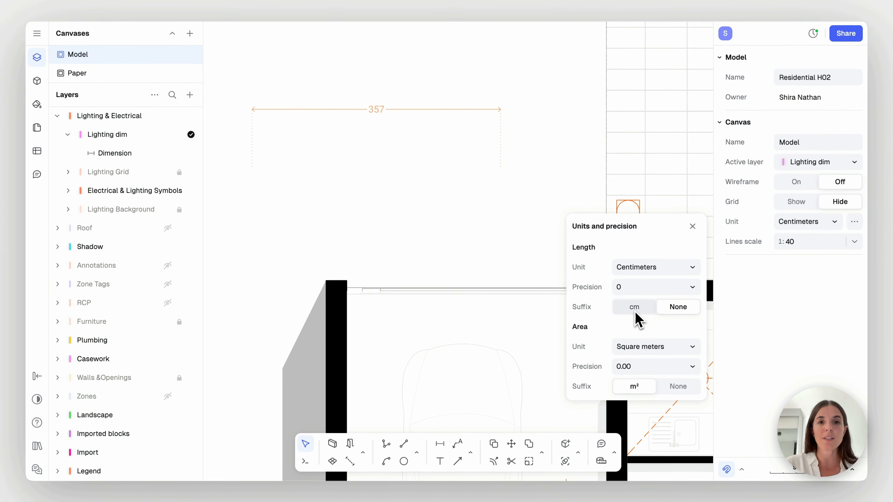
click(635, 308)
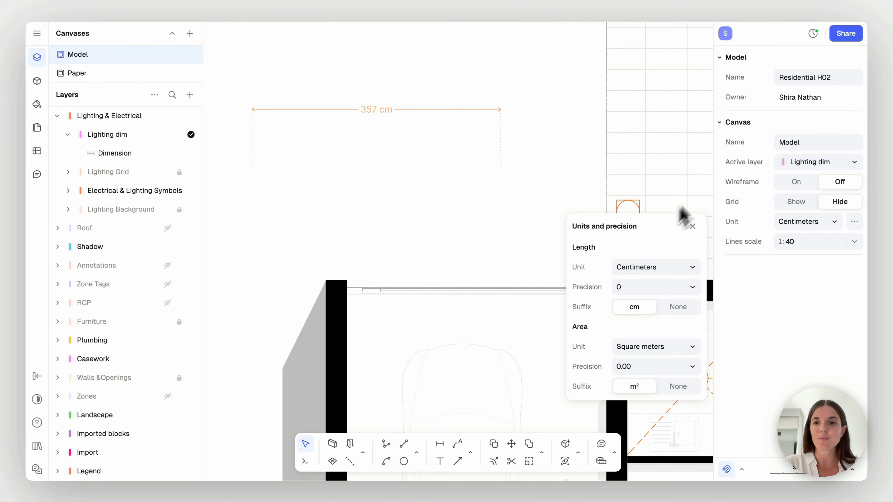
click(692, 227)
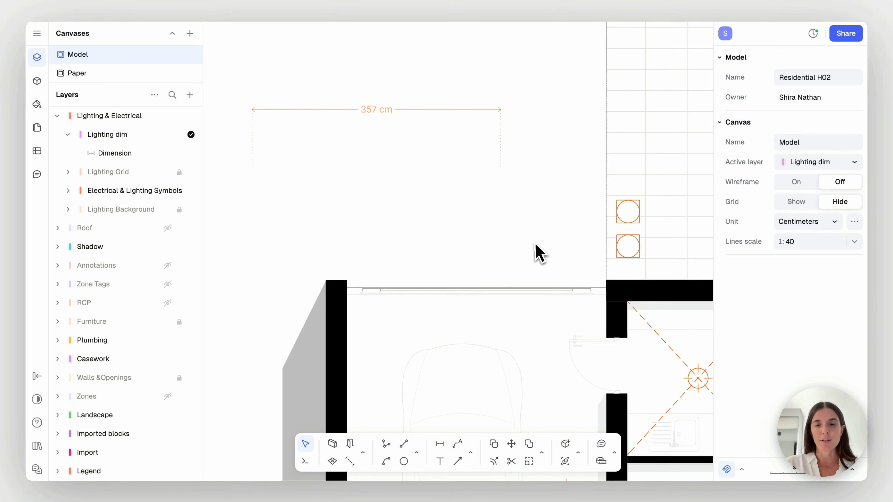
Save the settings of the dimension above the garage as an annotation style named Dim Style, and deselect the dimension
drag(523, 88, 475, 159)
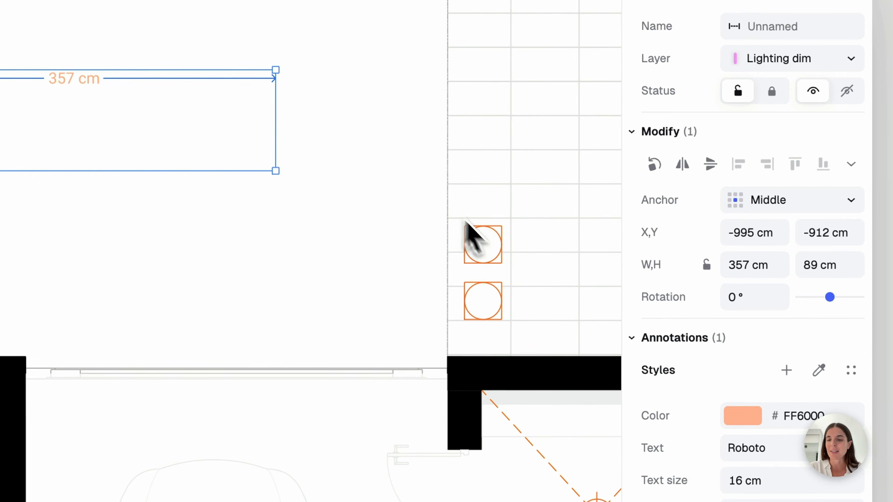
click(786, 370)
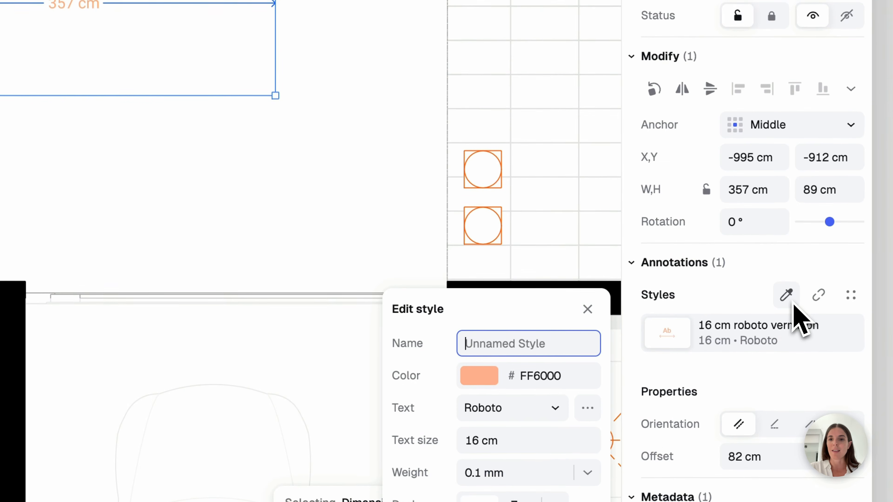
text(Dim Style)
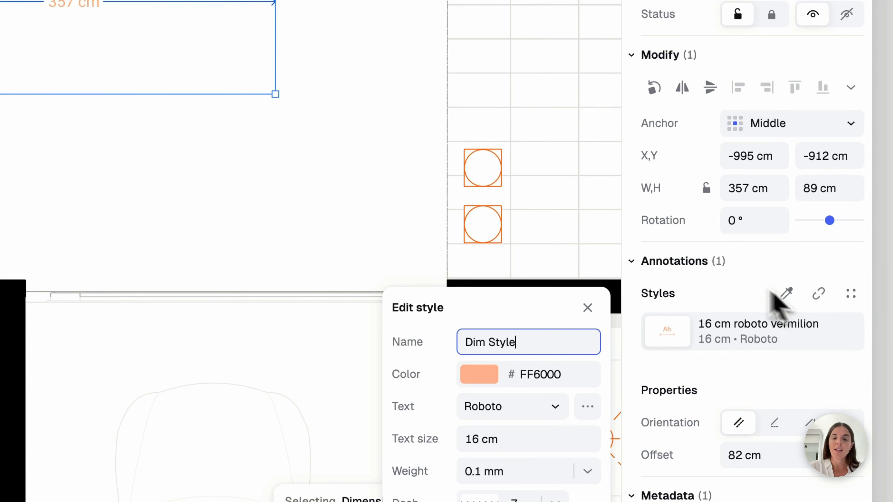
click(505, 314)
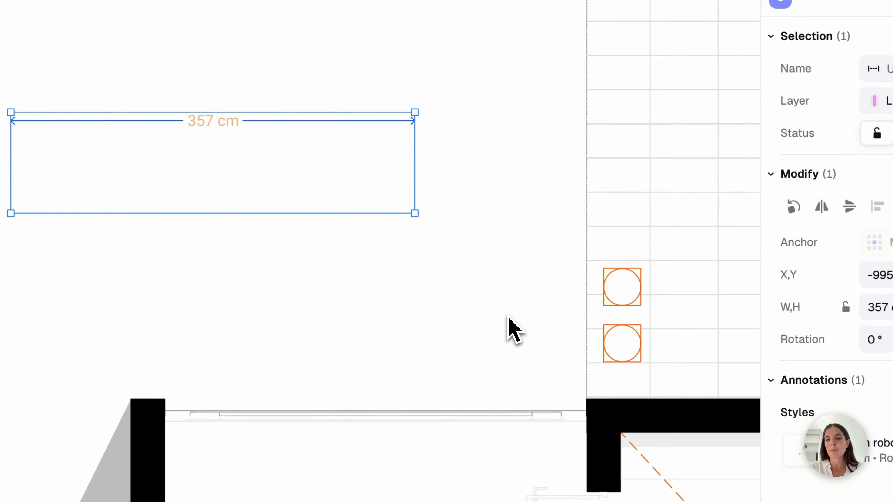
click(505, 315)
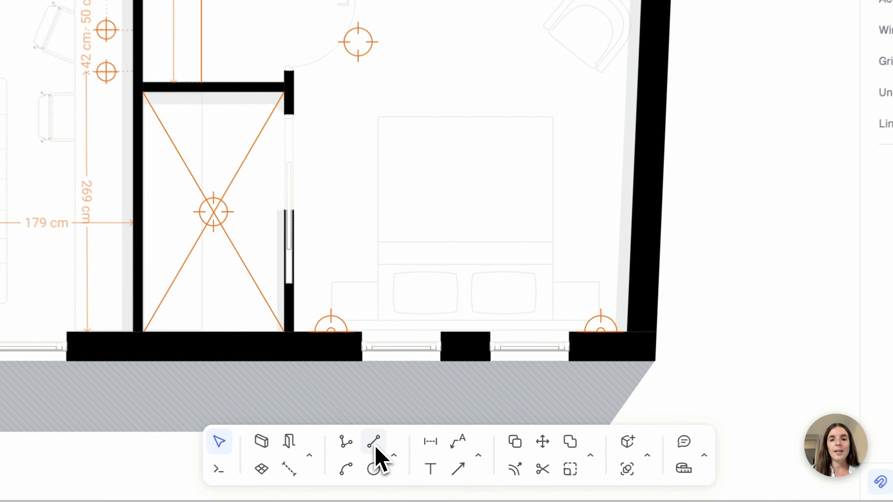
Draw a dashed horizontal guide line about 359 cm long along the inner face of the bedroom's upper wall
click(404, 444)
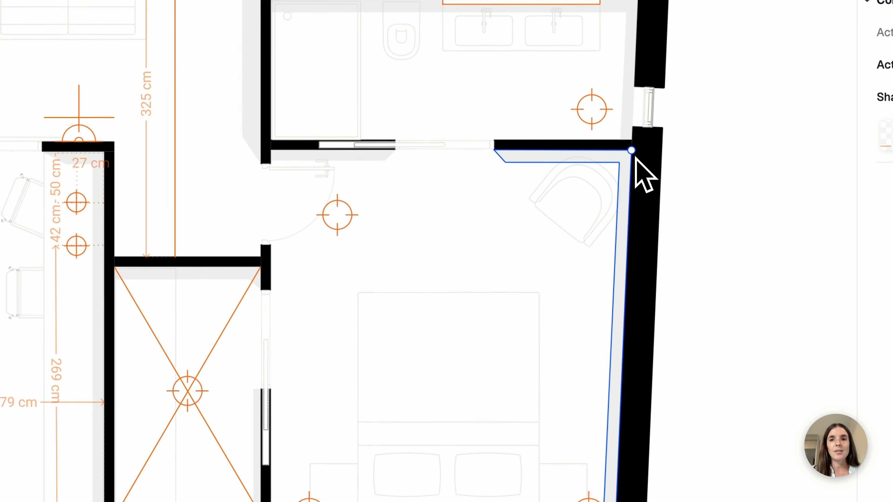
click(632, 151)
click(278, 165)
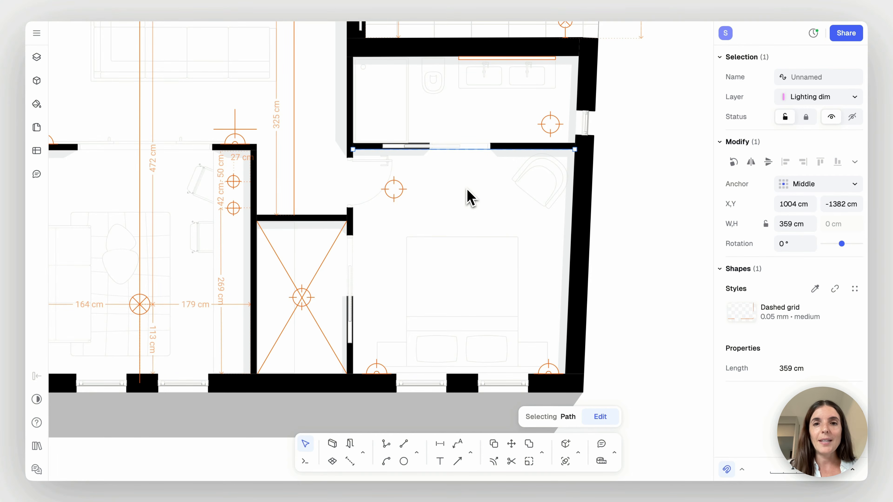
key(Escape)
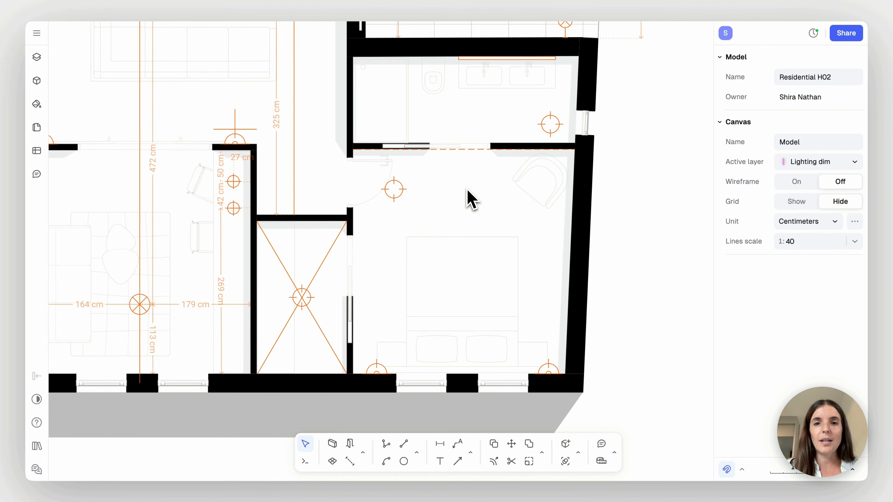
Offset the horizontal guide line 80 cm down into the bedroom
key(o)
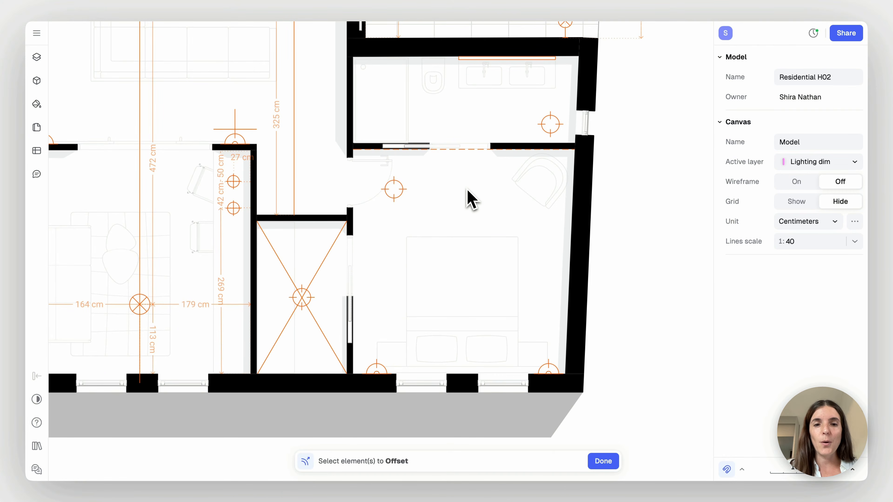
click(469, 153)
click(598, 458)
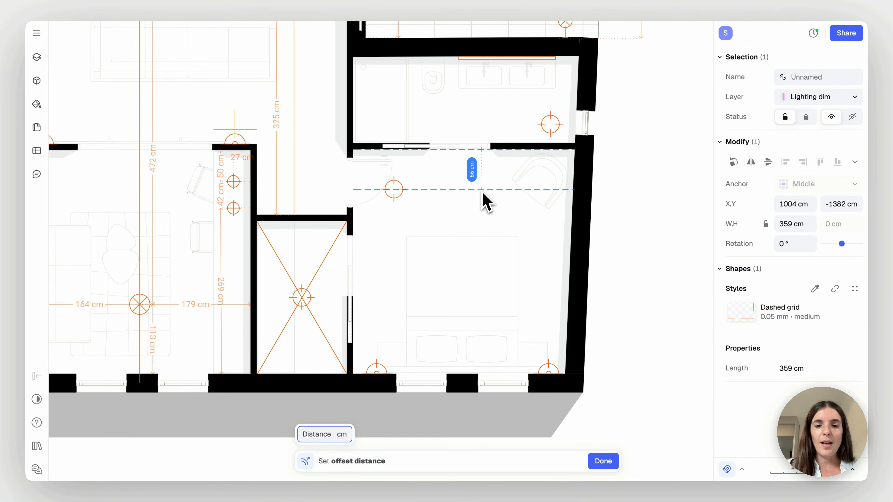
text(80)
key(Return)
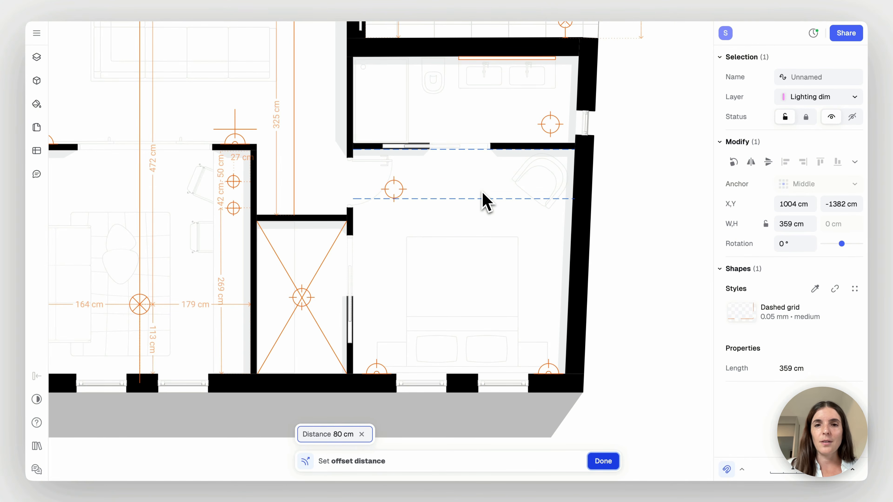
key(Return)
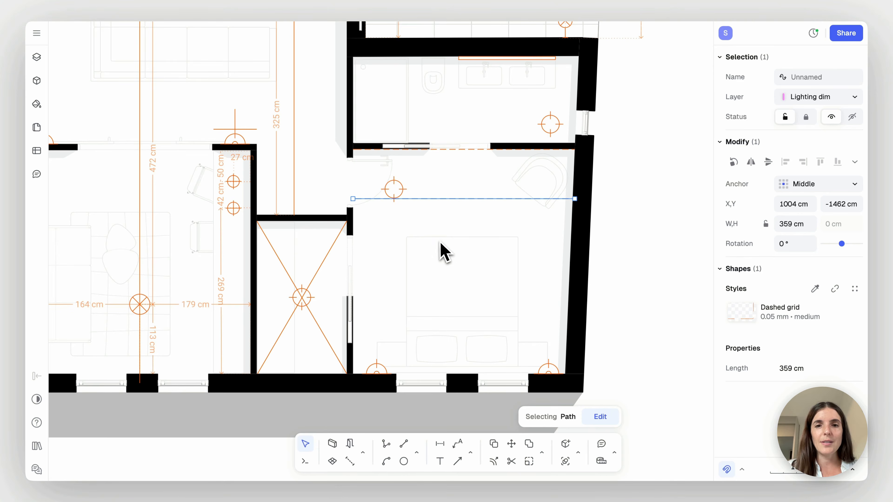
click(436, 223)
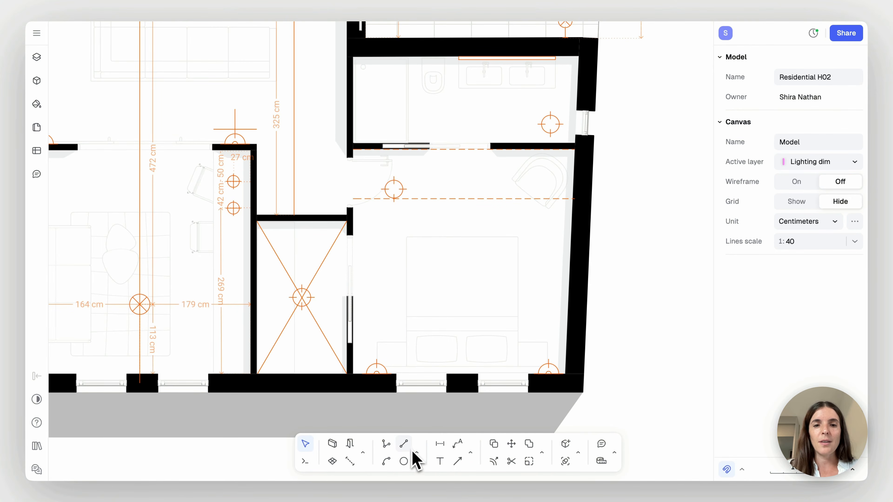
Draw a vertical guide line along the inner face of the bedroom's left wall and offset it 80 cm into the room
click(405, 445)
click(352, 374)
click(354, 151)
key(Return)
key(Escape)
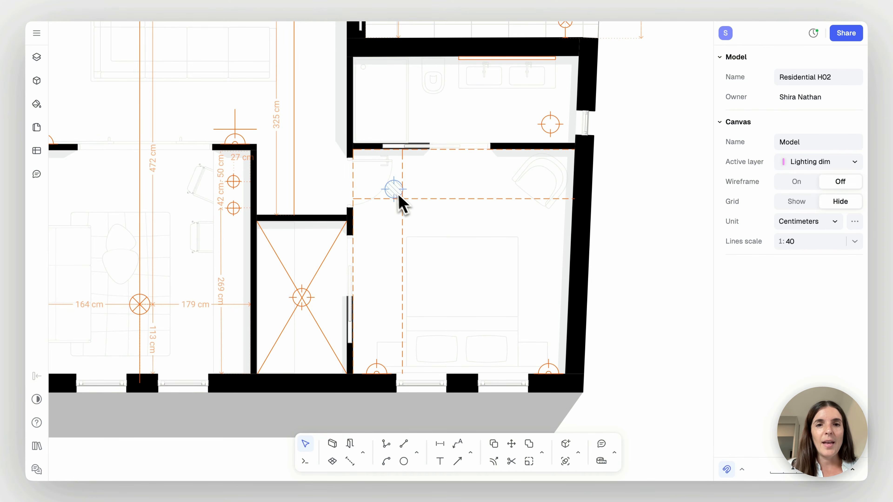
Move the bedroom's ceiling light symbol onto the intersection of the offset guide lines, and remove the guide lines
click(392, 191)
drag(392, 189, 399, 199)
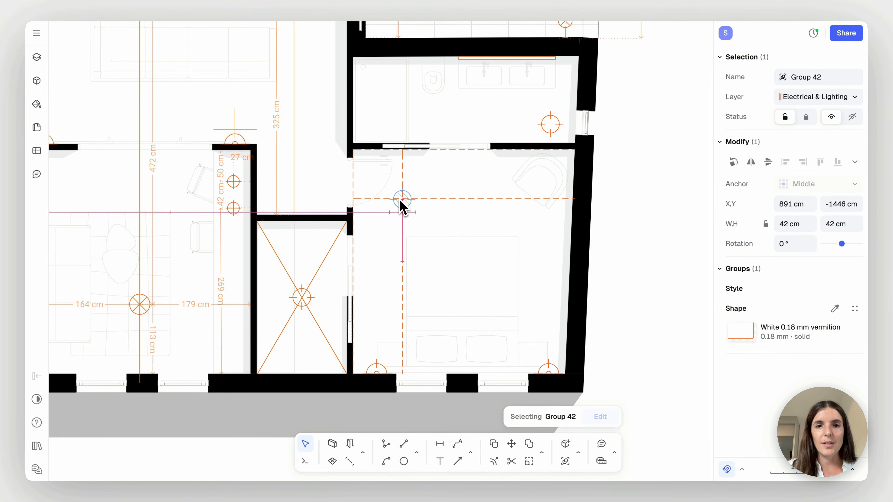
key(Escape)
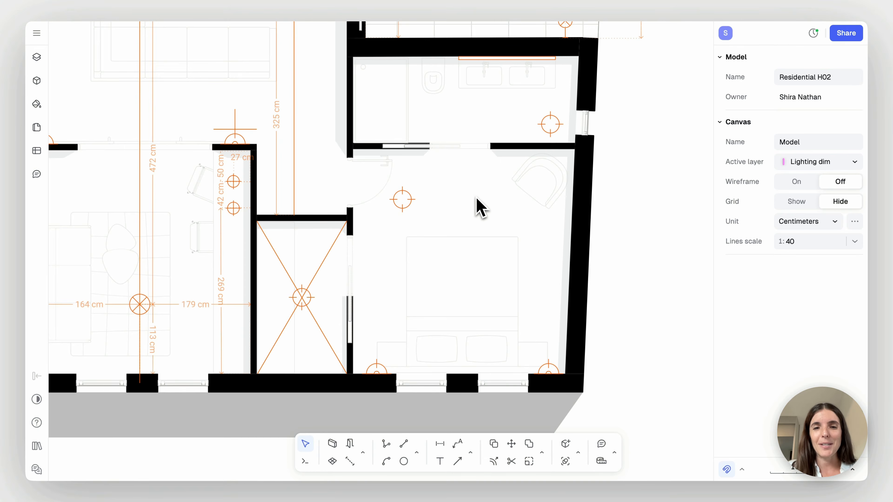
Dimension the distances from the bedroom ceiling light's centre to the upper wall and to the left wall
click(437, 446)
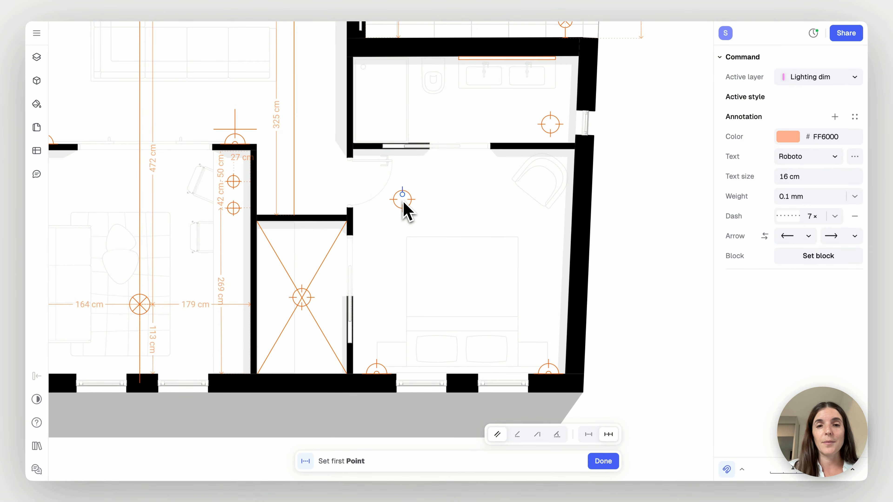
scroll(403, 203, up, 10)
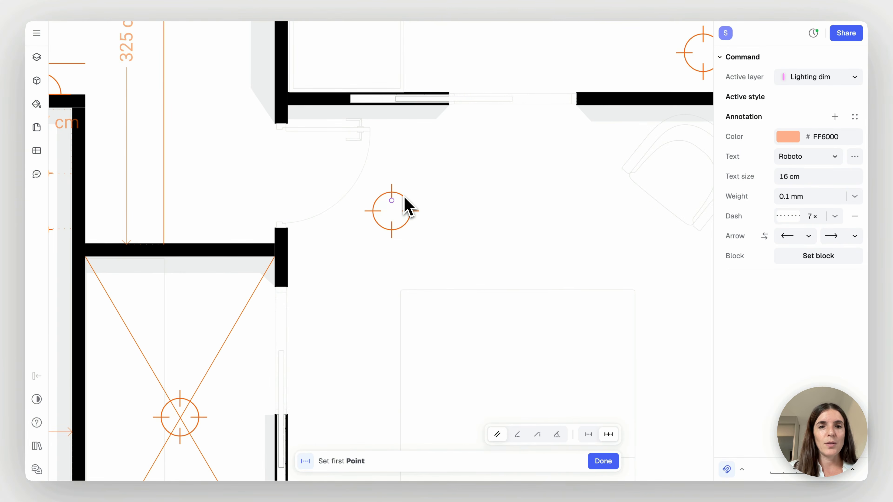
click(397, 212)
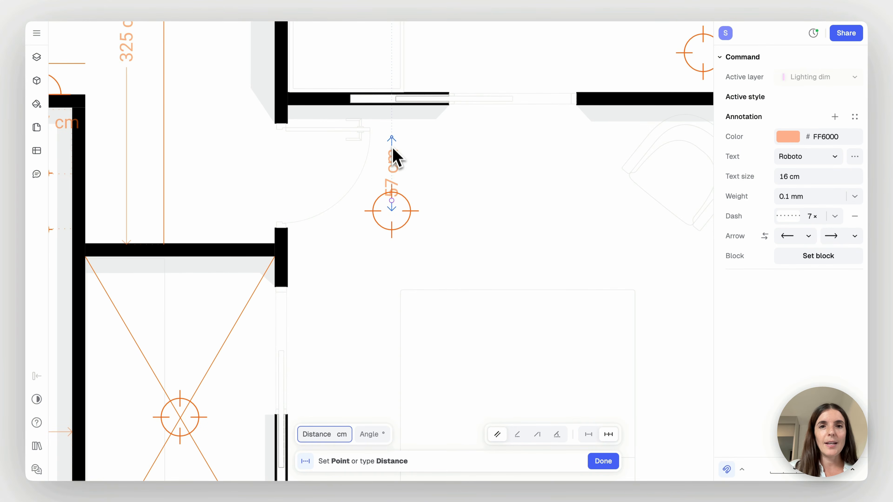
click(392, 113)
click(291, 261)
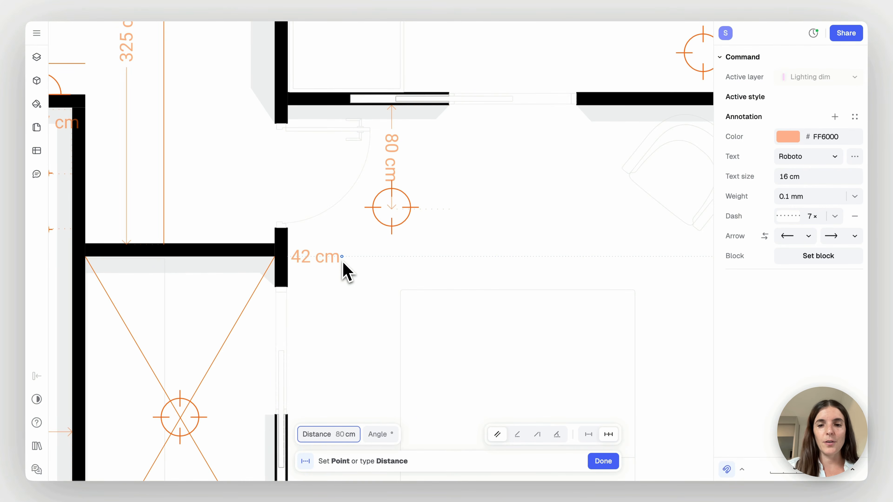
key(Return)
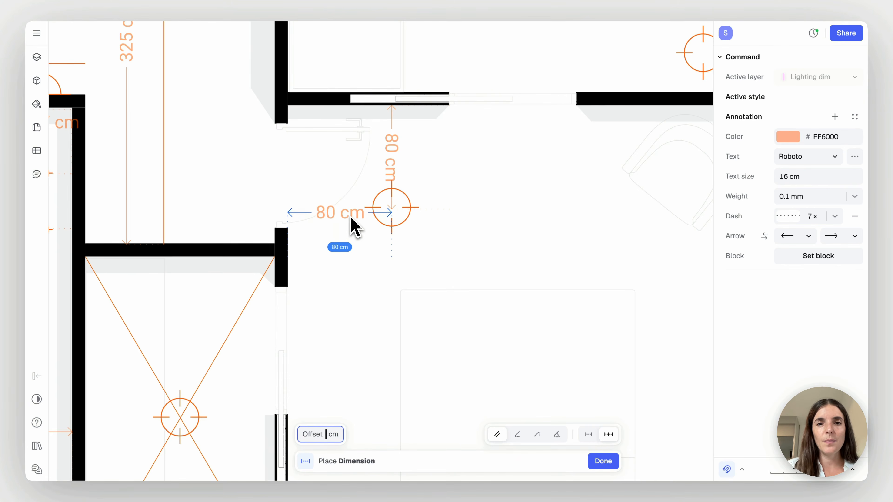
click(352, 210)
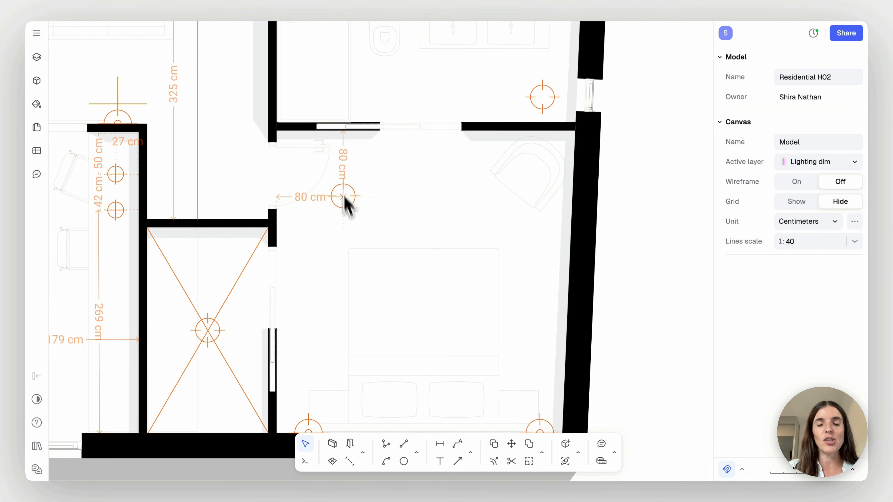
Dimension the horizontal distance from the bedroom ceiling light's centre to the slanted right wall, and deselect the dimension
key(d)
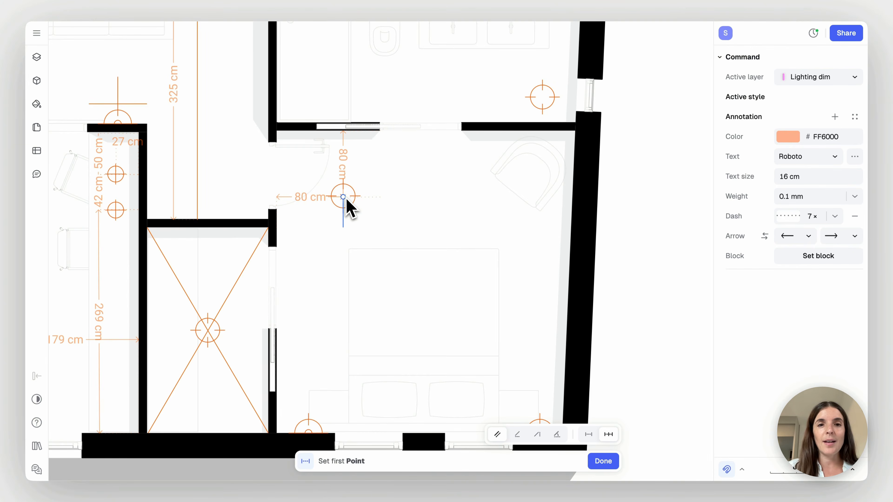
click(345, 198)
click(572, 197)
click(573, 198)
key(Escape)
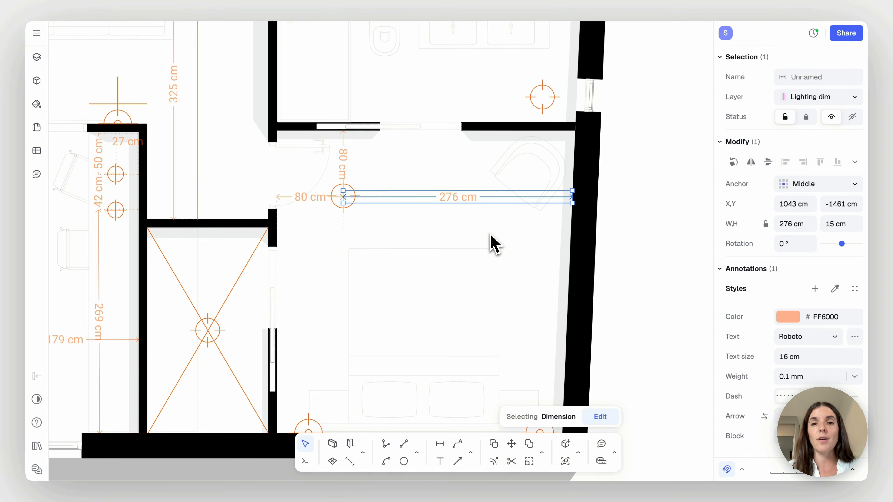
click(425, 224)
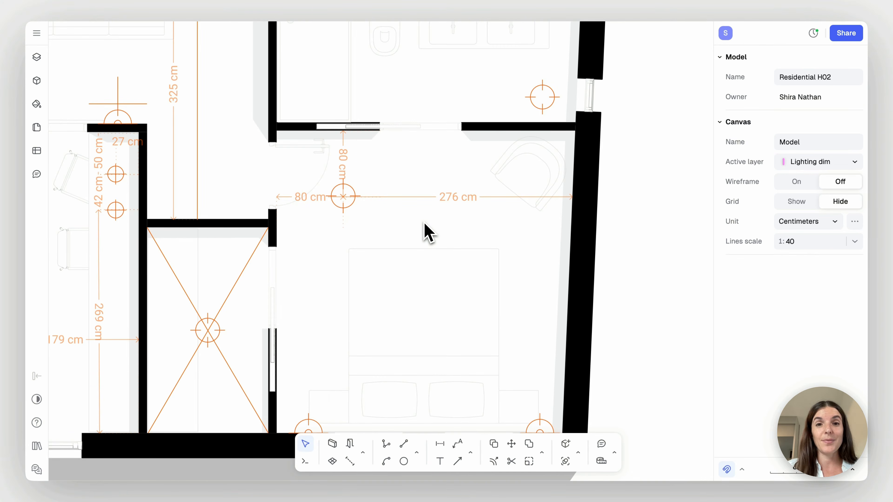
Add a 140 cm horizontal dimension from the bed's centreline toward the right bedside wall light, placed across the right pillow
scroll(428, 232, down, 5)
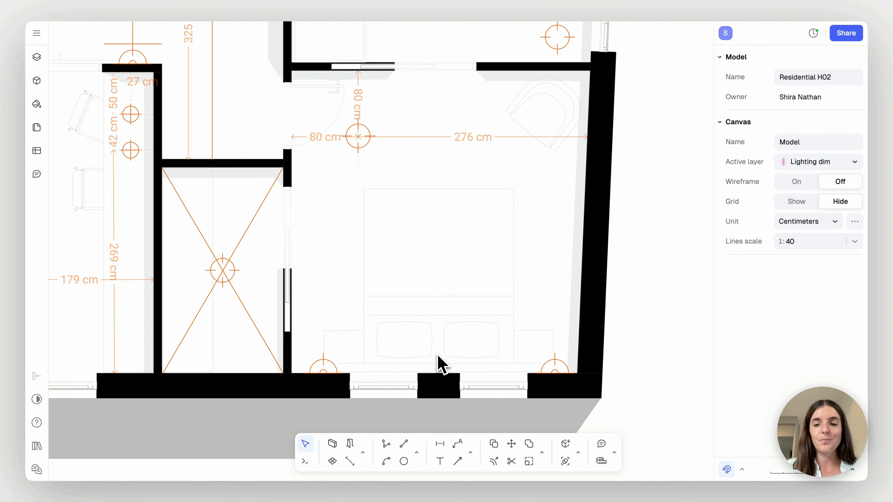
key(d)
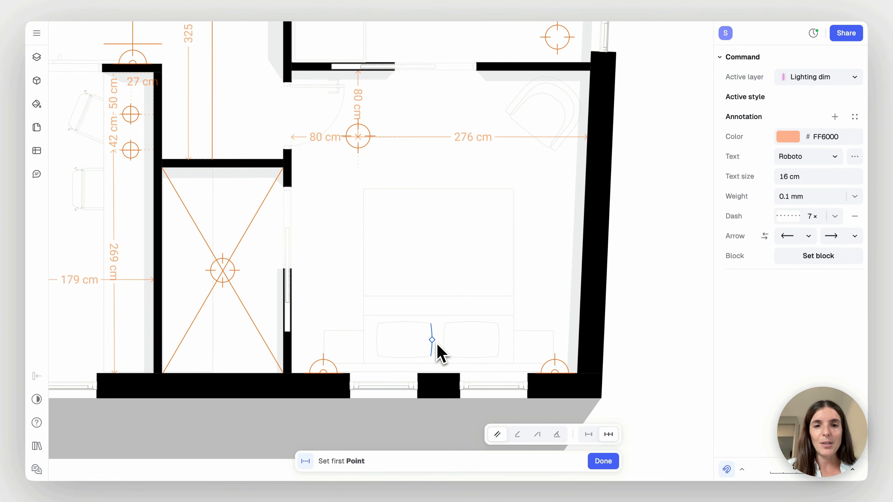
click(432, 340)
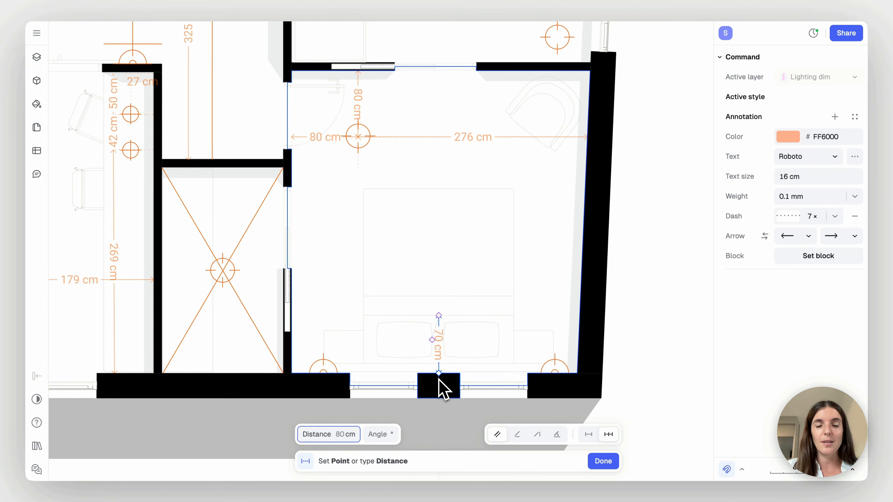
key(Tab)
click(546, 318)
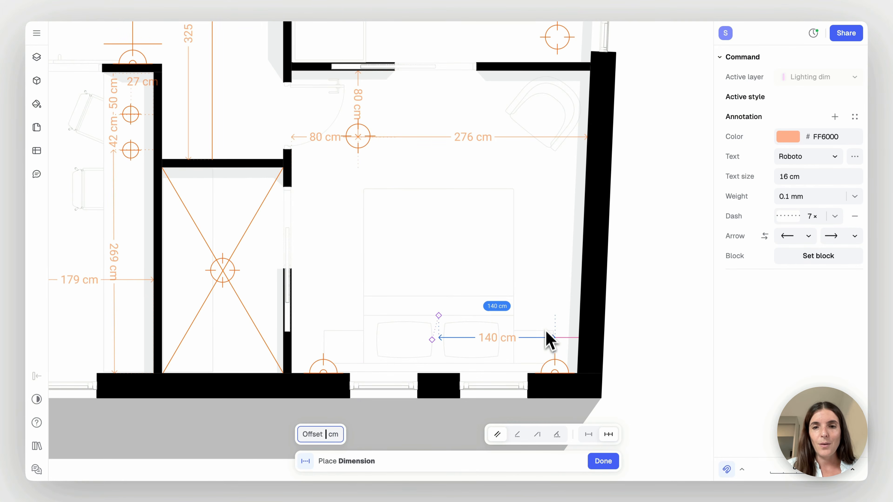
click(549, 346)
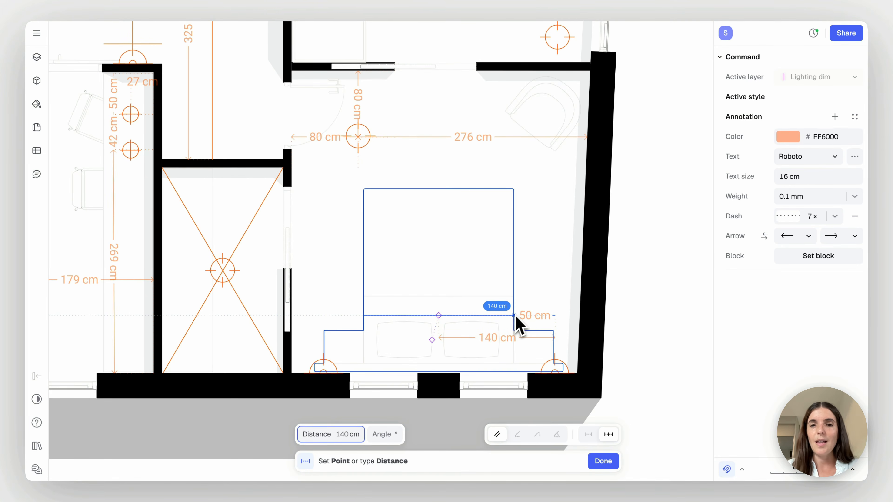
key(Escape)
key(Escape)
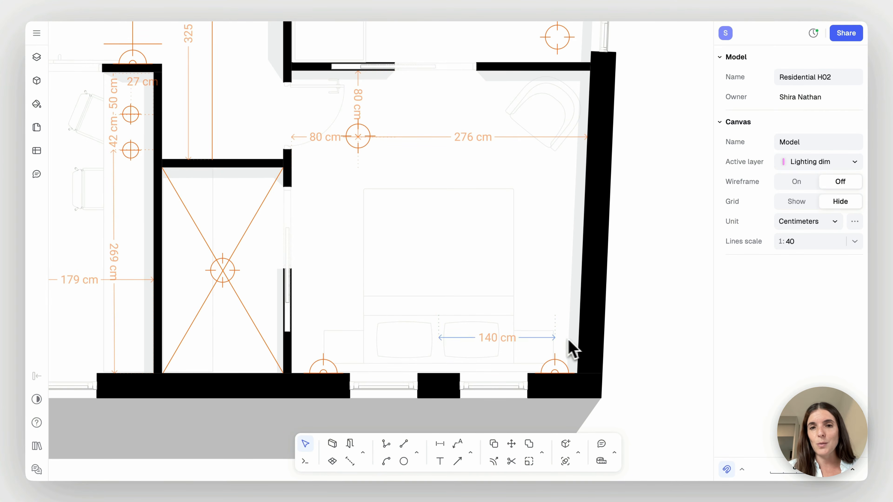
Add a matching 140 cm dimension from the bed's centreline to the left, and select the left bedside wall light symbol
key(d)
click(439, 338)
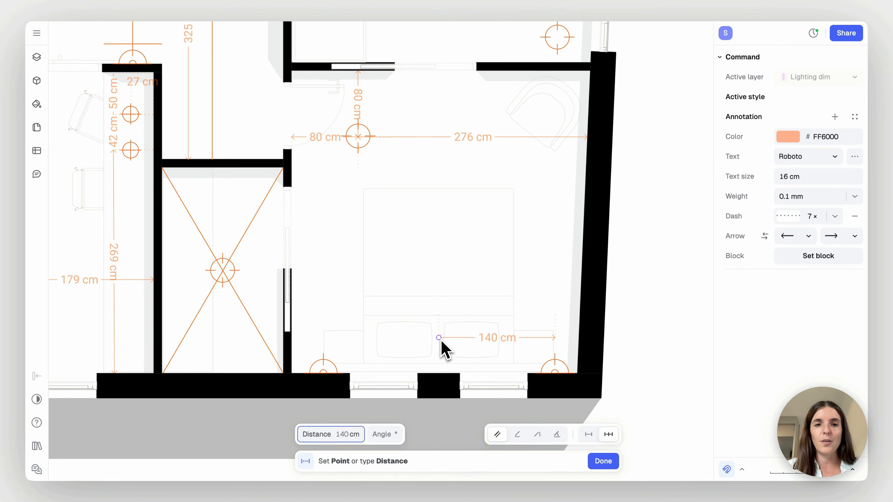
text(140)
key(Return)
click(323, 343)
key(Escape)
key(Escape)
click(323, 368)
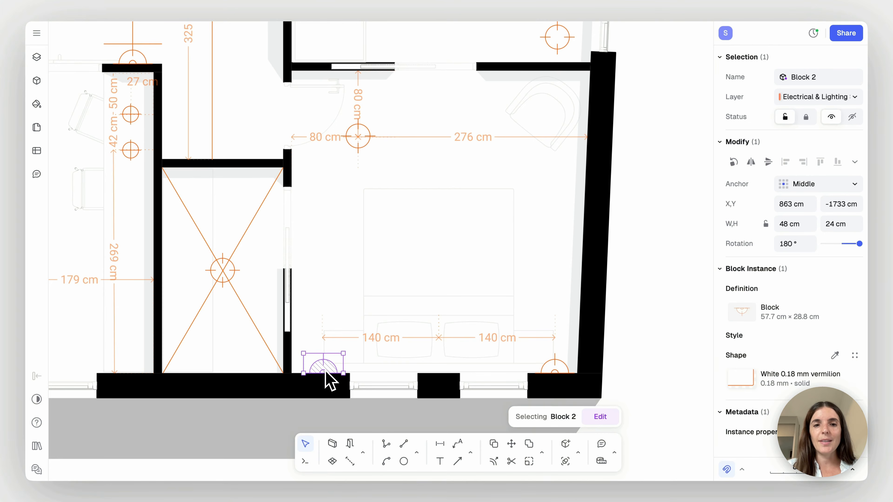
Dimension the distances from the ceiling light's centre to the left and upper walls in the diagonally crossed room beside the bedroom
click(325, 297)
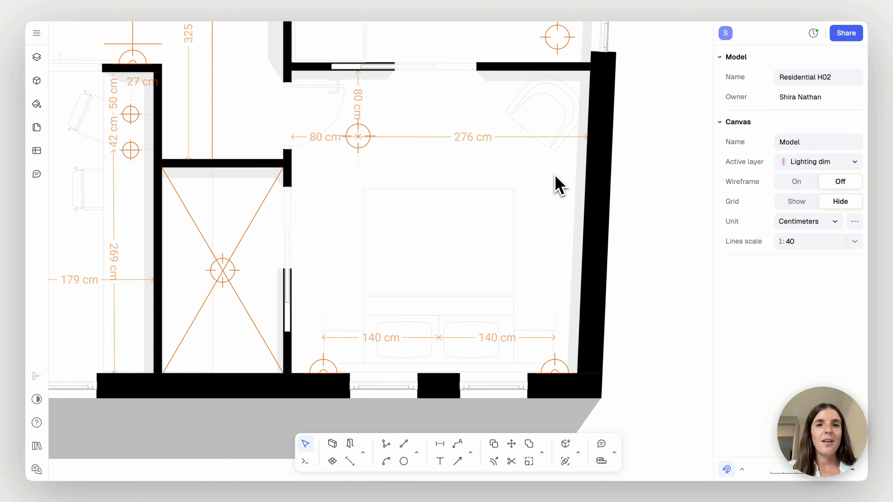
scroll(559, 184, down, 3)
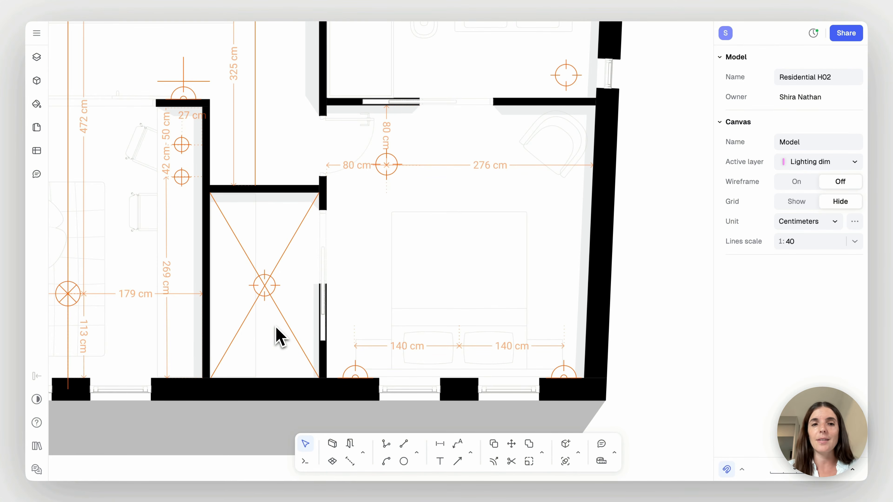
key(d)
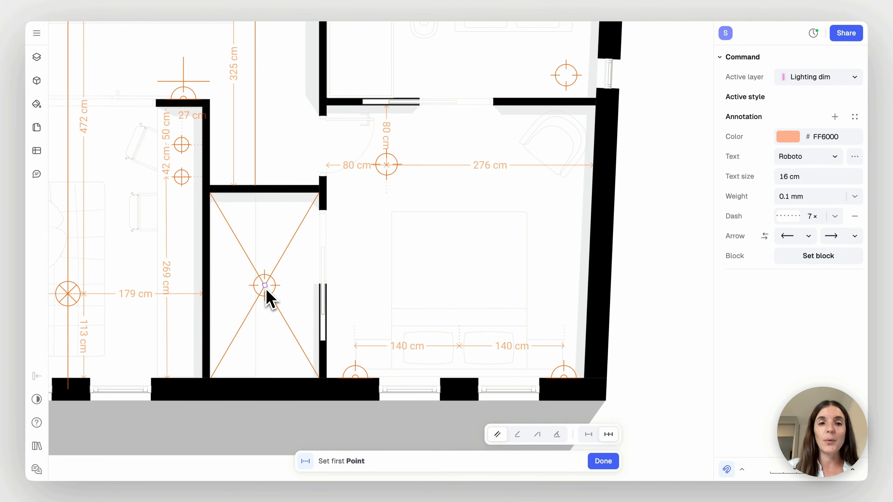
click(266, 291)
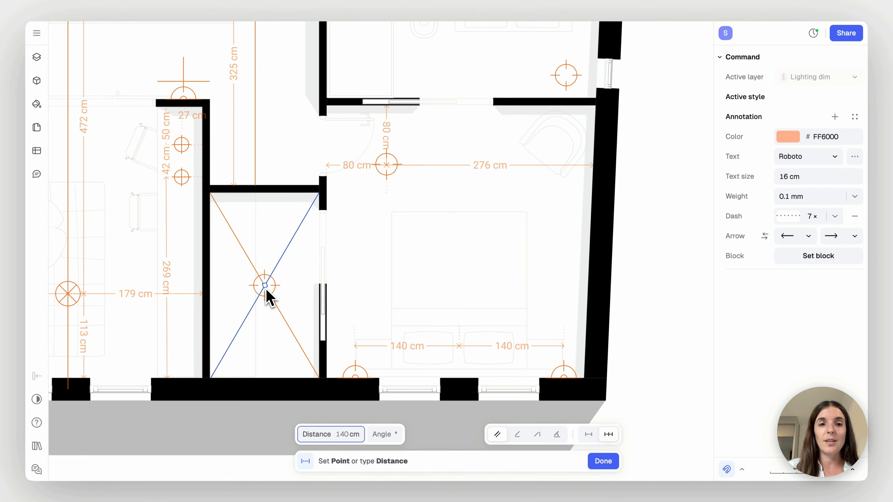
click(211, 289)
click(211, 289)
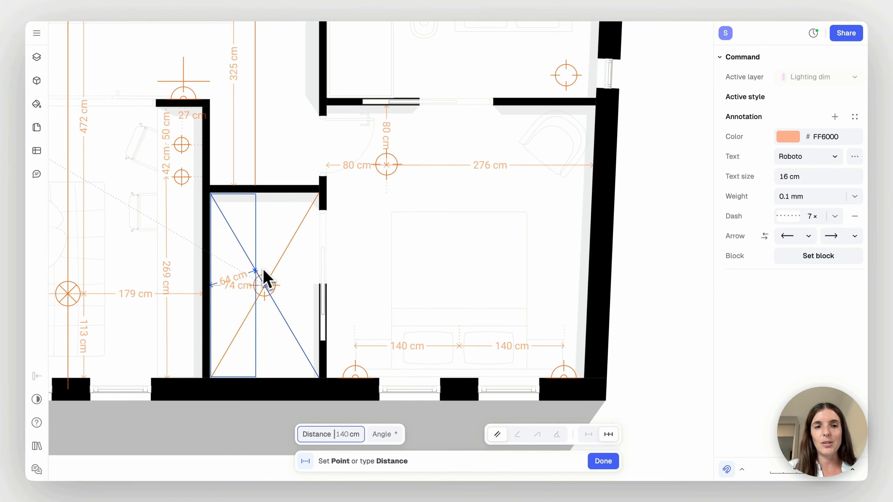
click(210, 194)
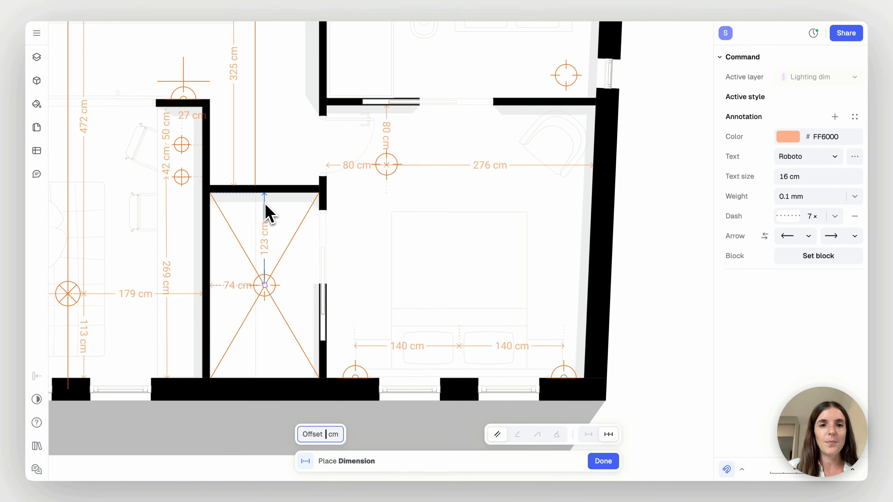
click(266, 209)
key(Escape)
key(Escape)
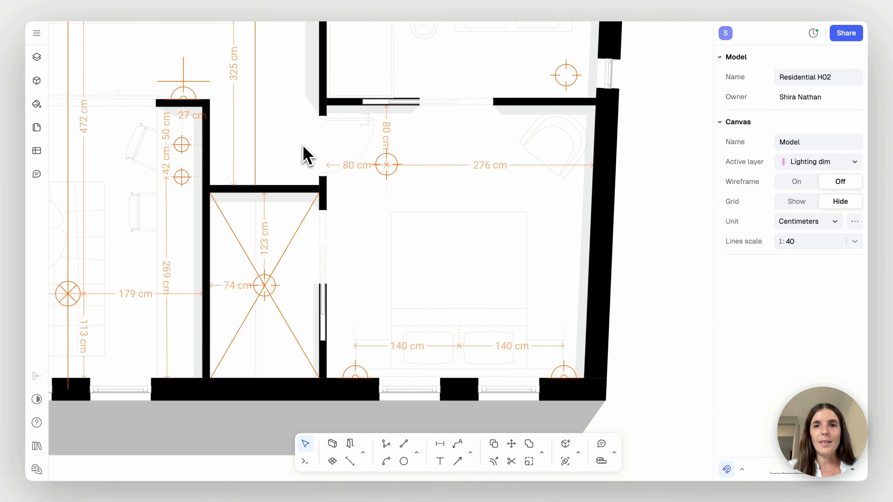
Dimension the horizontal distance from the bathroom's left wall to the near end of the LED light above the sinks, placed mid-room
scroll(306, 155, up, 5)
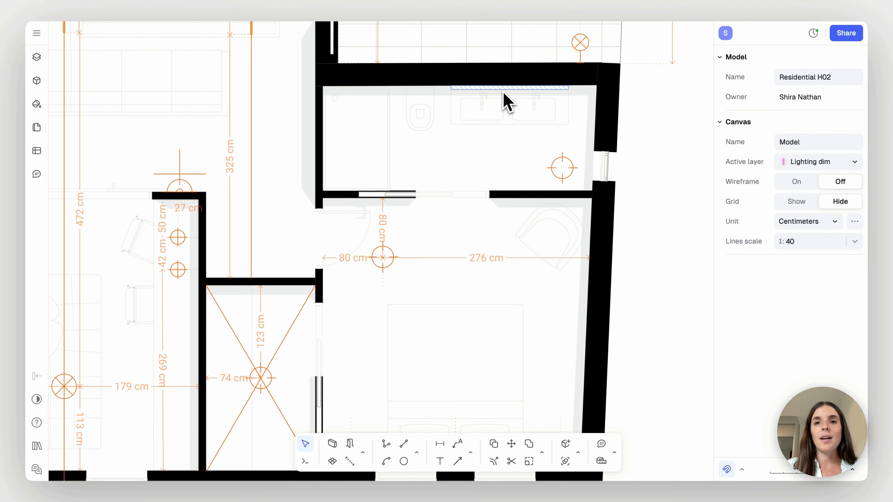
scroll(508, 92, up, 1)
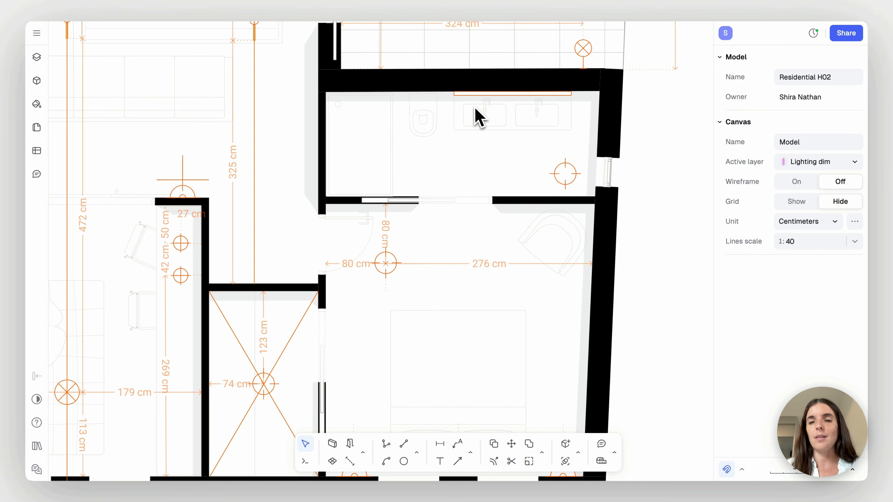
key(d)
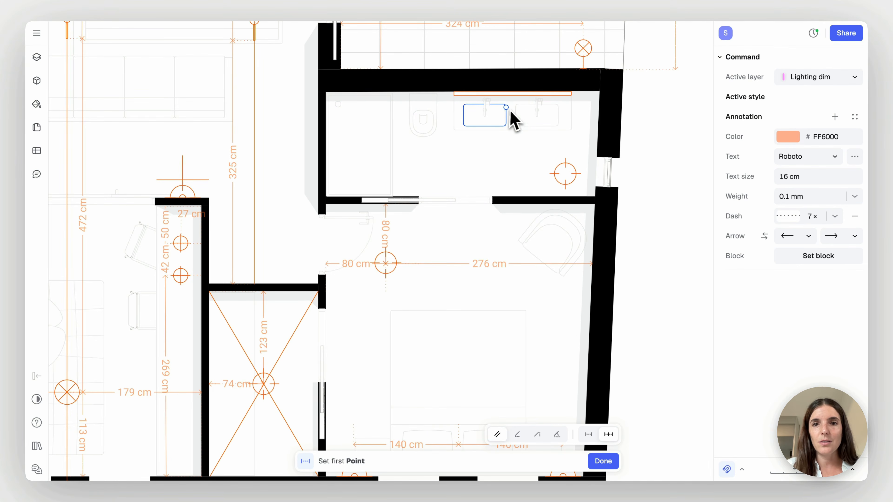
click(326, 92)
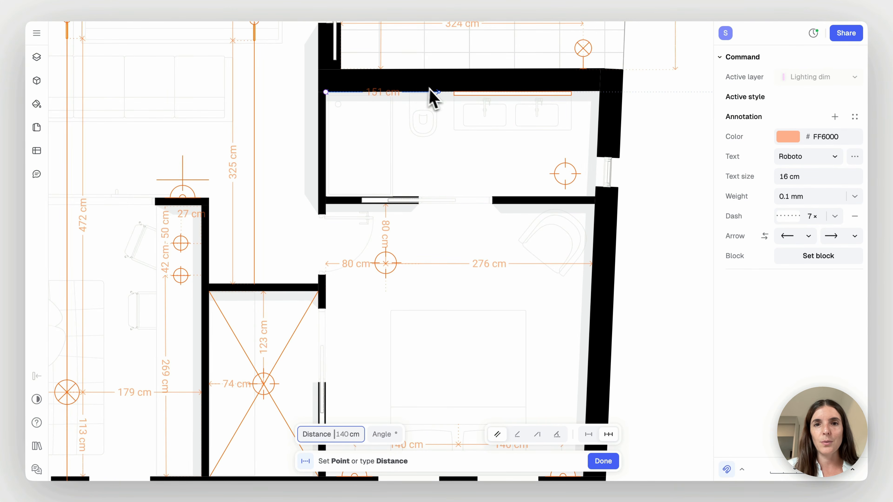
click(454, 94)
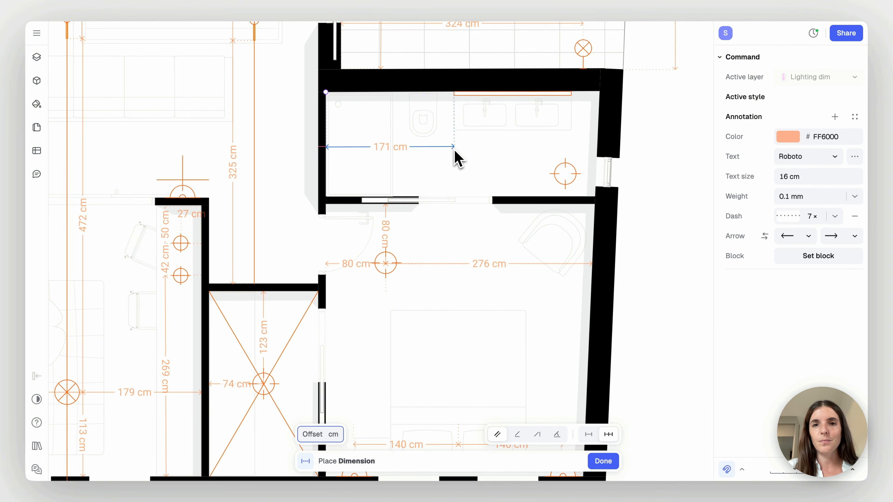
click(454, 150)
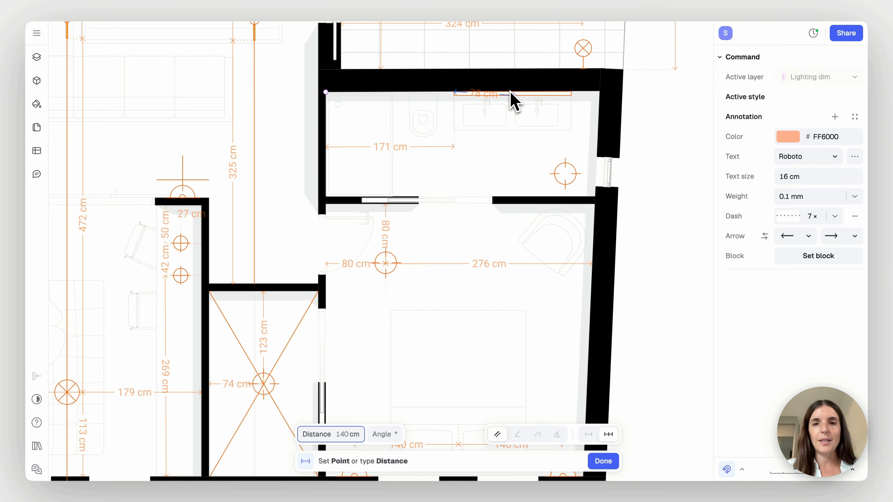
Continue the bathroom dimension chain from the LED light's left end to its midpoint and on to its right end
scroll(511, 92, up, 5)
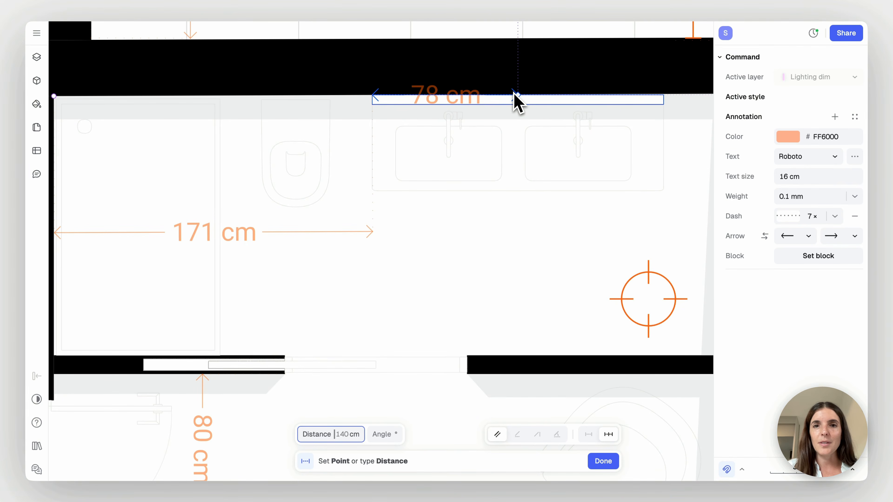
click(514, 94)
click(484, 233)
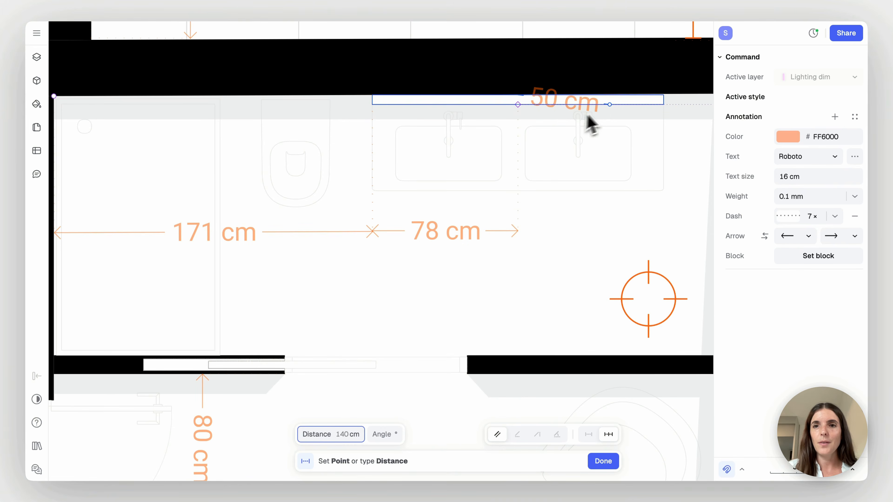
click(664, 102)
click(638, 232)
key(Escape)
Draw a leader from the suspended pendant over the dining table, angled up to the right and ending in a horizontal landing
scroll(572, 174, down, 5)
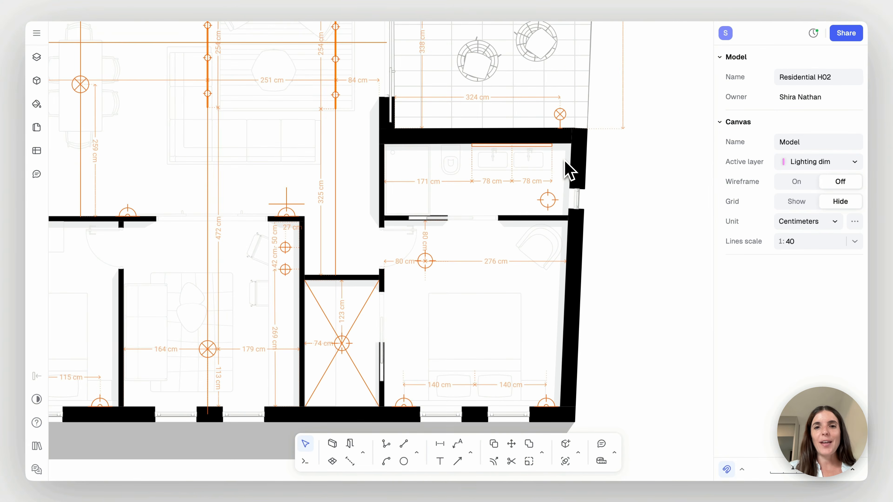
scroll(569, 171, down, 5)
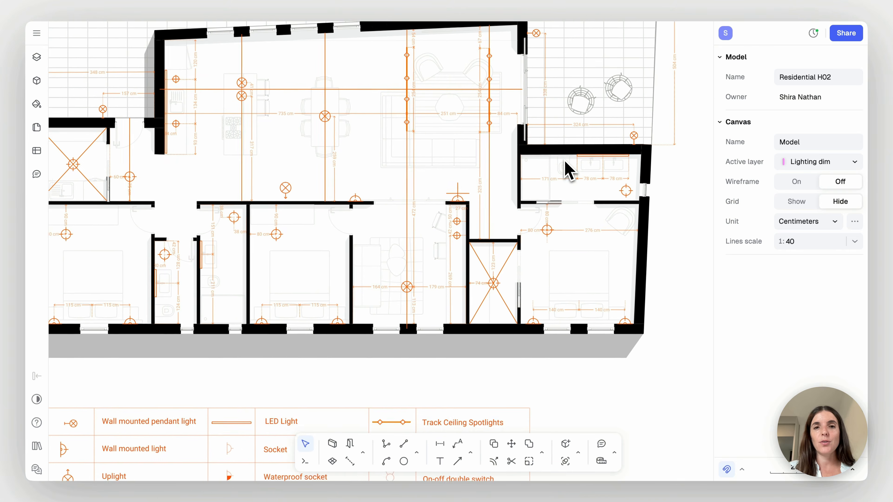
scroll(566, 172, left, 3)
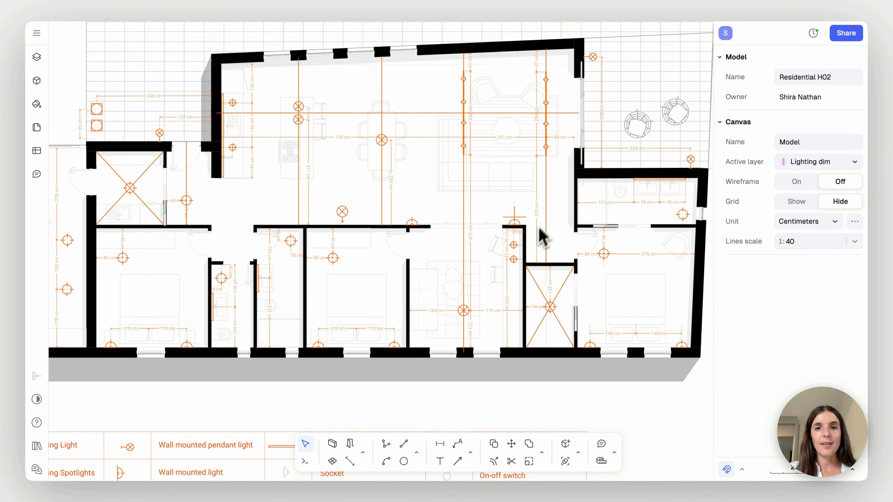
scroll(528, 260, down, 2)
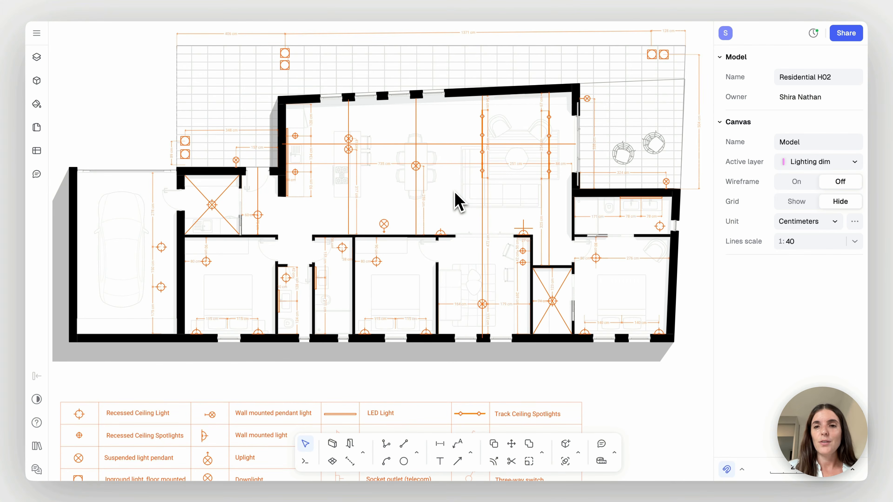
scroll(457, 202, up, 10)
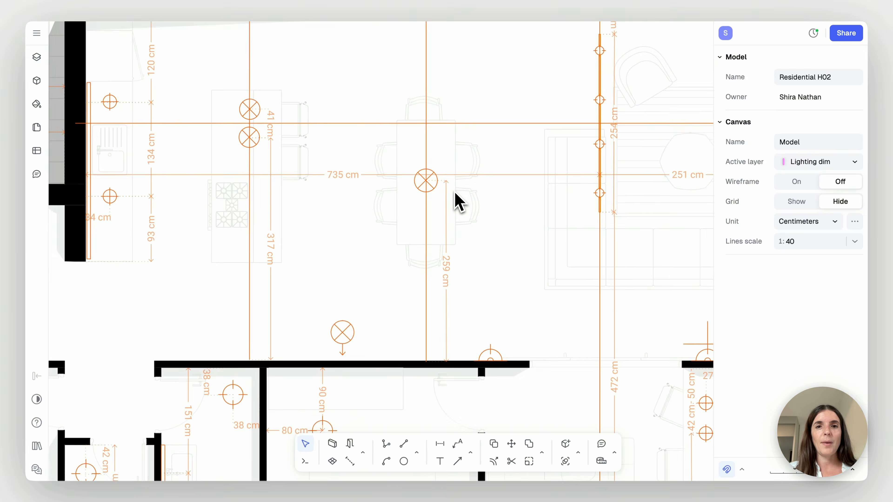
scroll(457, 201, up, 3)
scroll(472, 197, down, 4)
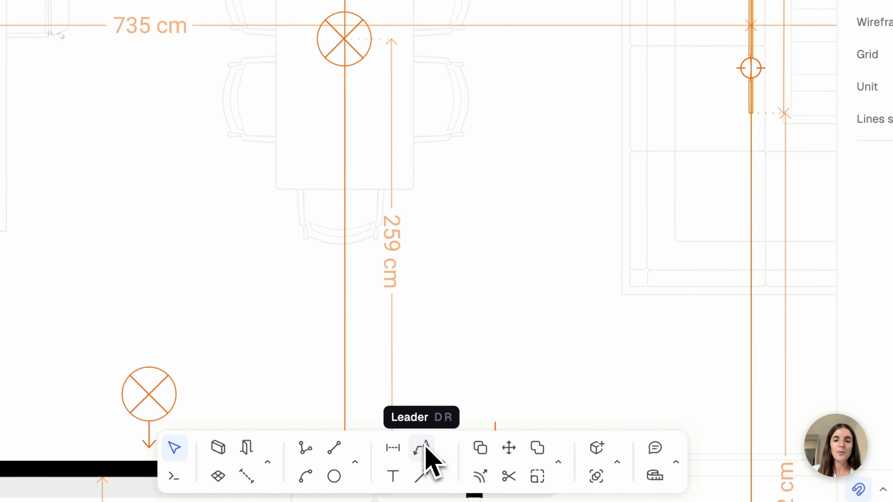
click(426, 450)
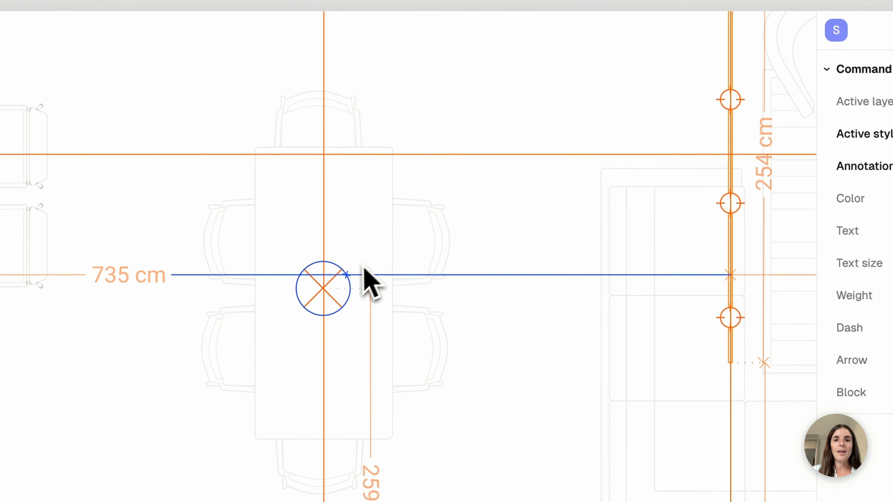
click(325, 264)
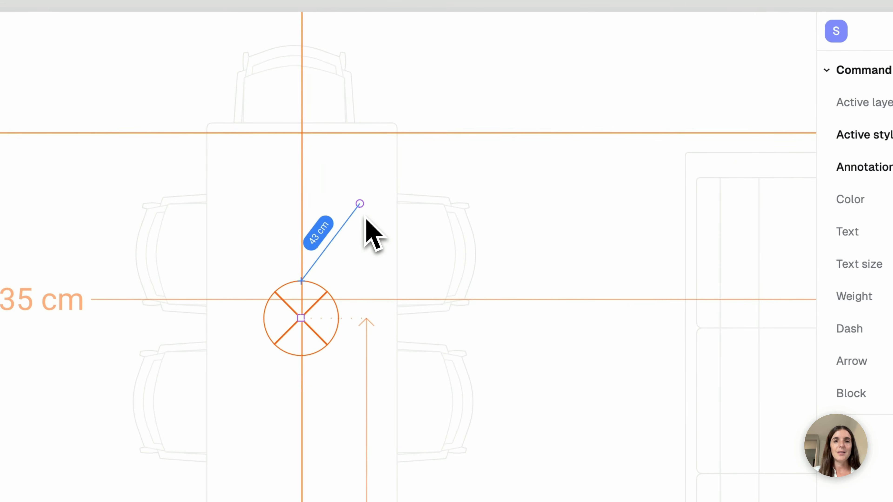
scroll(365, 220, up, 5)
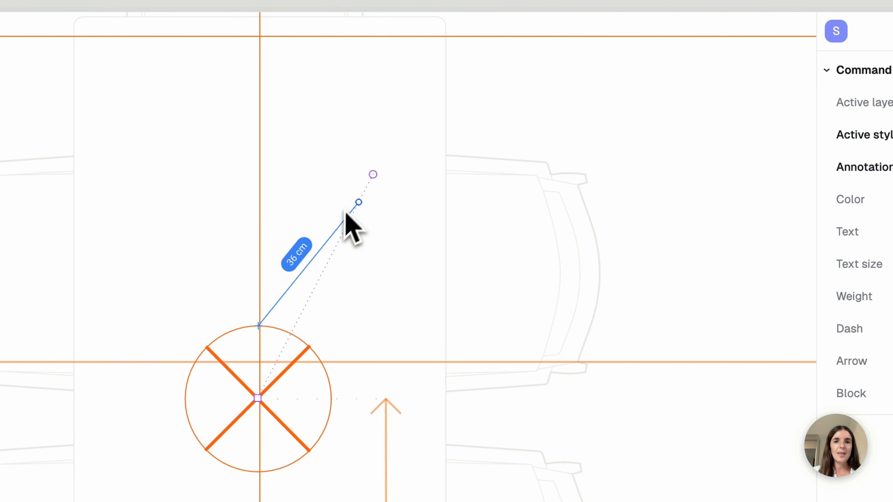
click(401, 109)
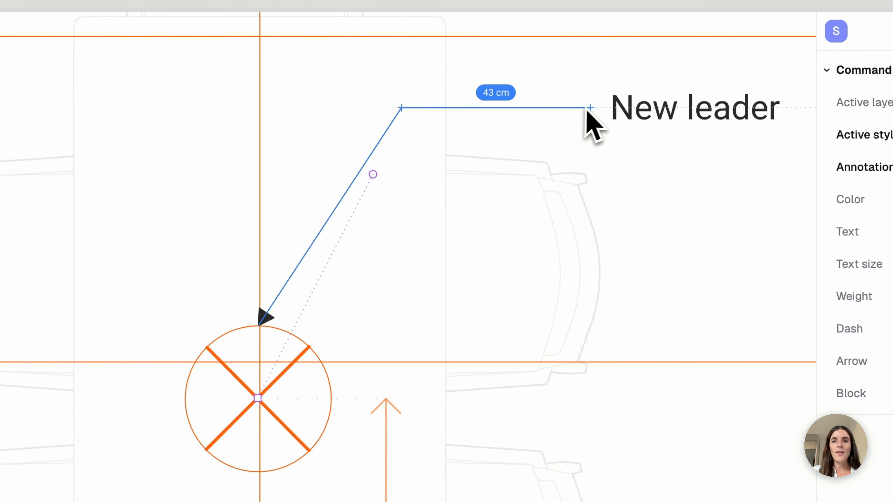
scroll(586, 109, down, 2)
click(627, 110)
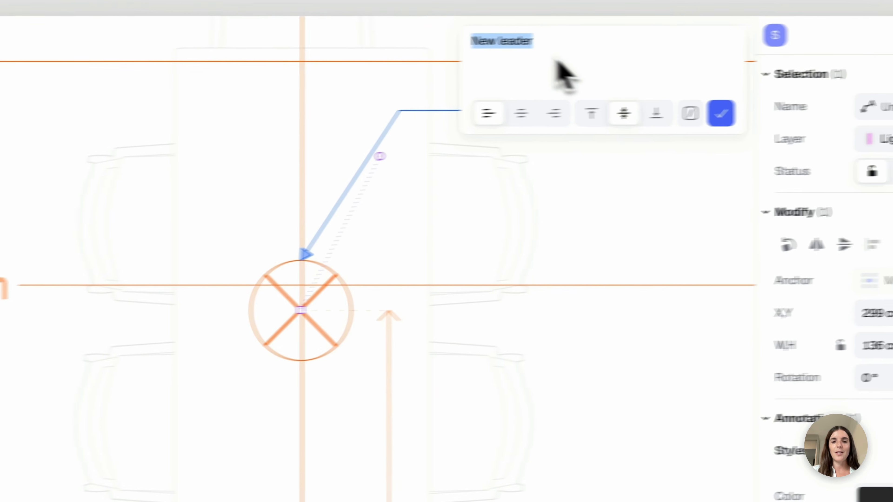
Set the leader text to "Height to be coorinated on site", broken into two lines after "to be", and deselect the leader
text(H)
text(eight to be coorina)
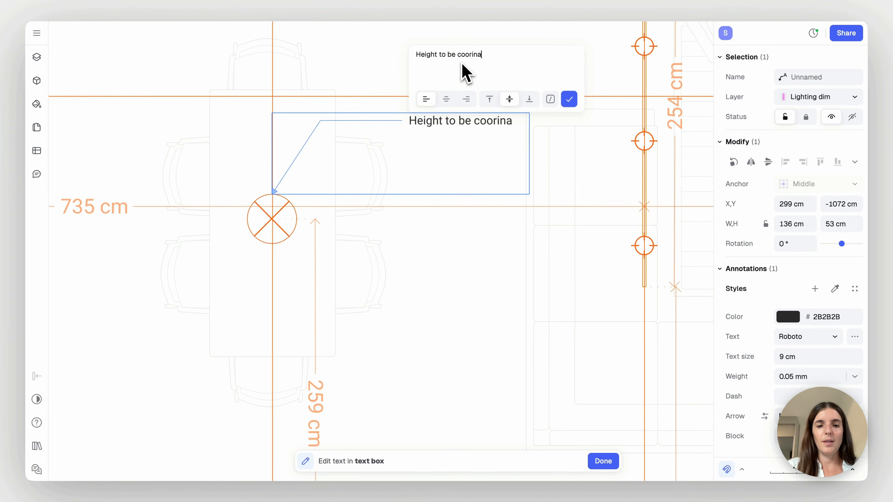
text(ted on site)
click(514, 193)
double_click(549, 131)
click(459, 59)
key(Return)
click(517, 180)
click(520, 186)
Add the text "H=2.20" above the downlight symbol near the living area's lower wall
scroll(521, 239, down, 5)
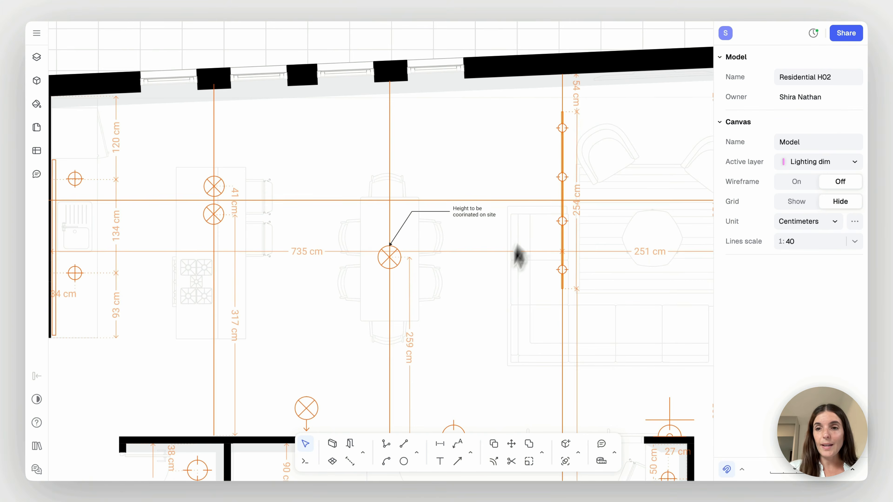
scroll(486, 313, down, 2)
scroll(491, 324, down, 3)
scroll(491, 323, left, 2)
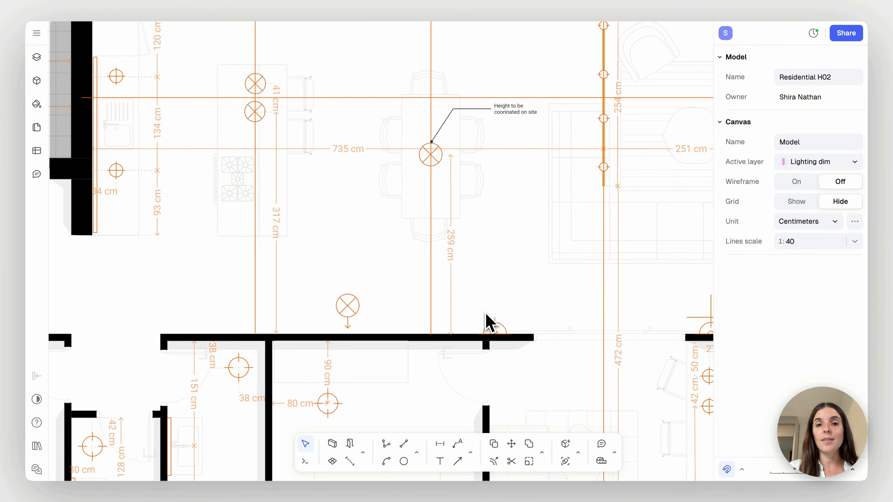
scroll(489, 319, left, 2)
ctrl+scroll(478, 321, up, 5)
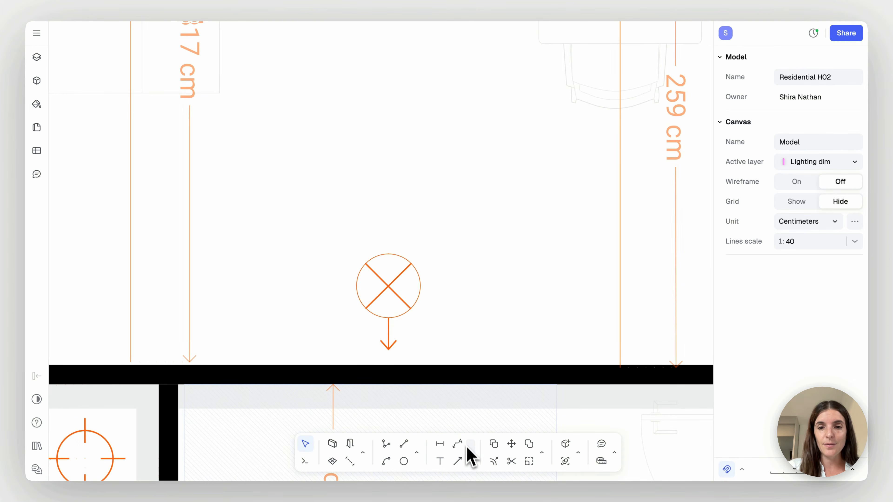
click(471, 454)
click(495, 410)
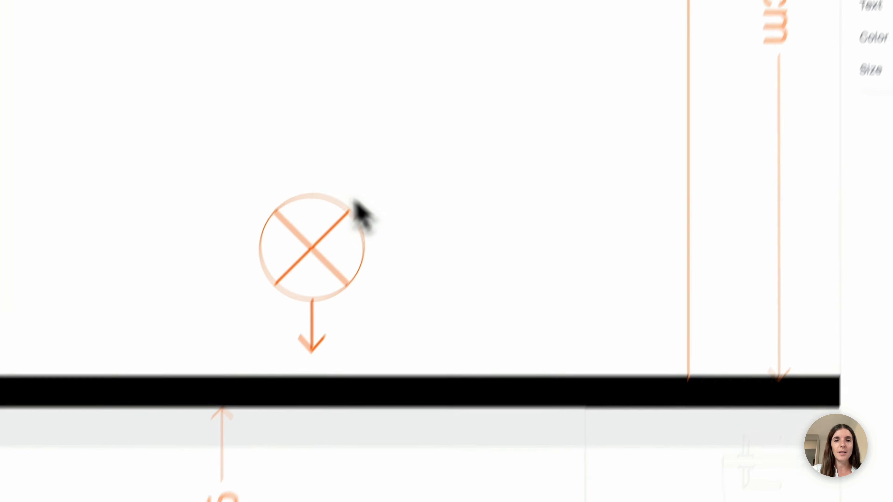
click(304, 100)
text(H)
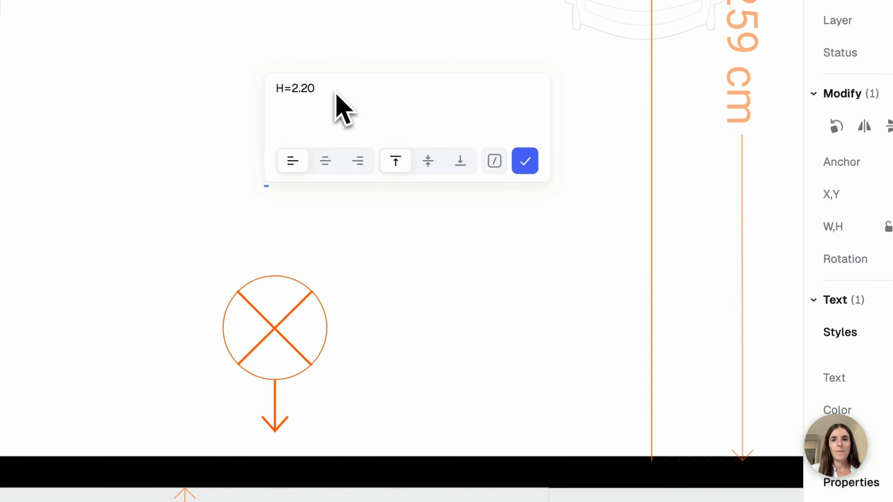
key(Escape)
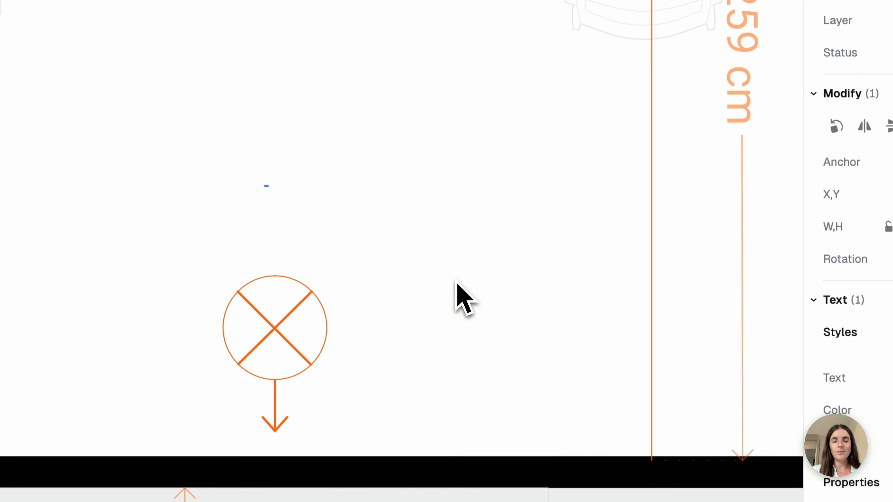
Set the downlight height label's text size to 13 cm and deselect it
click(777, 338)
text(2)
key(Return)
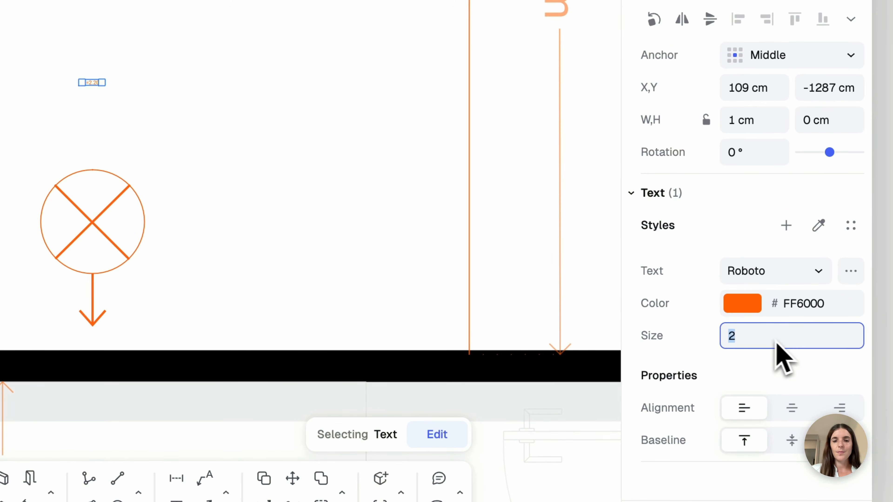
text(13)
key(Return)
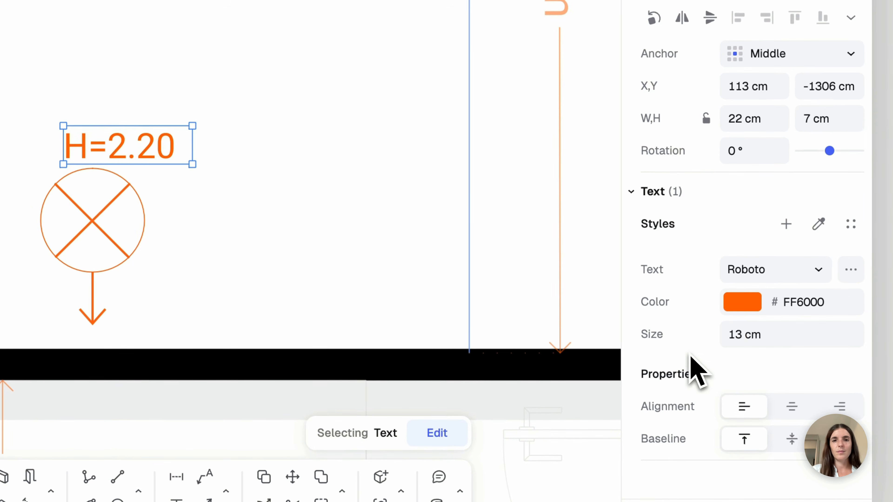
click(459, 256)
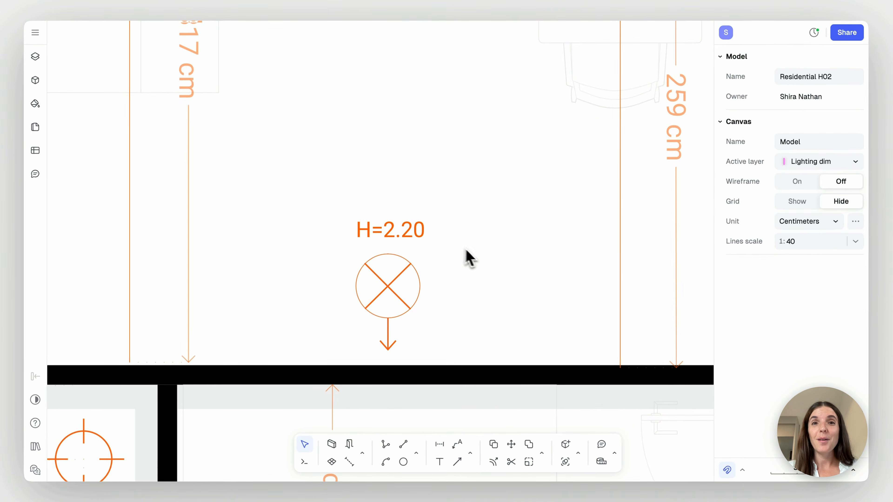
Examine the complete lighting plan with its dimensions, annotations and symbol legend
scroll(475, 261, down, 3)
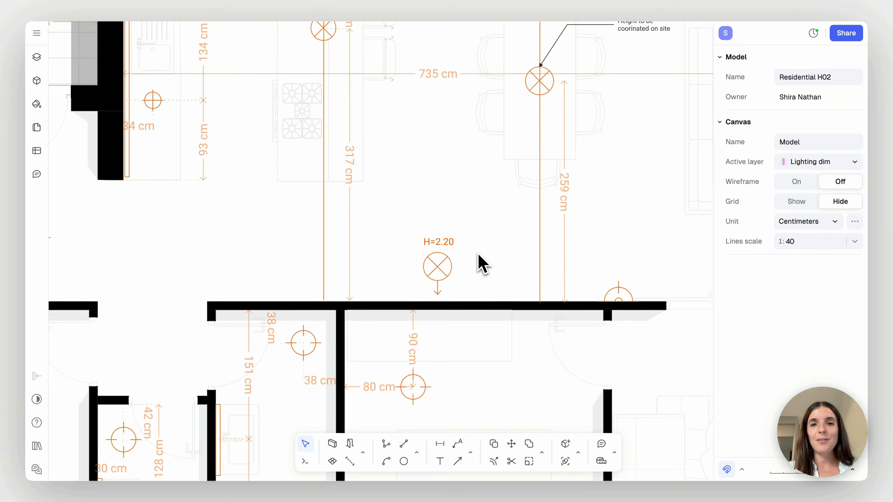
scroll(483, 264, down, 10)
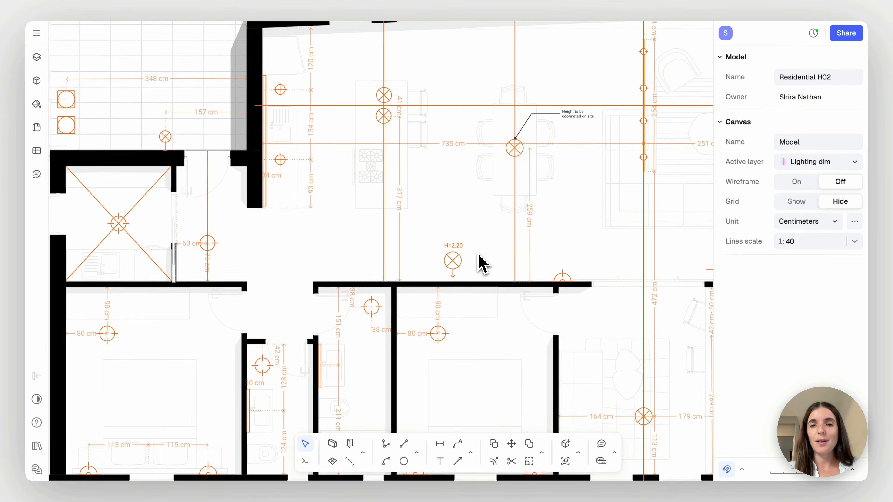
scroll(483, 263, down, 8)
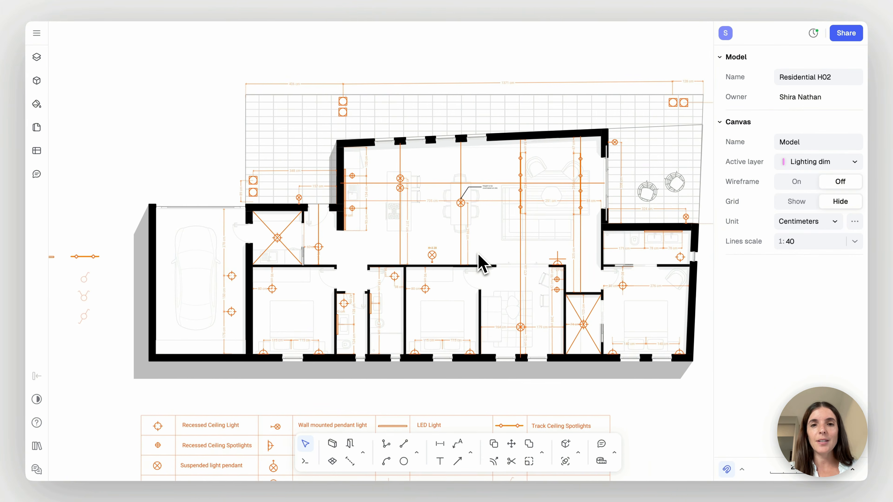
scroll(483, 264, down, 3)
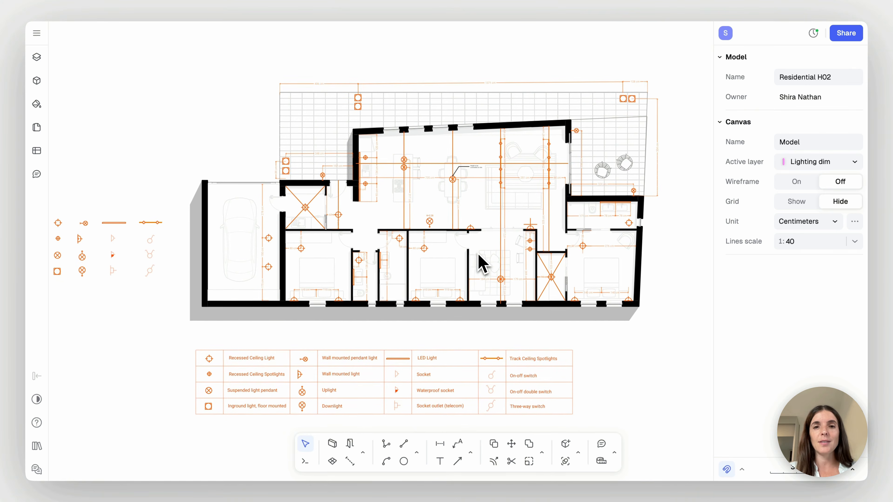
scroll(603, 310, up, 2)
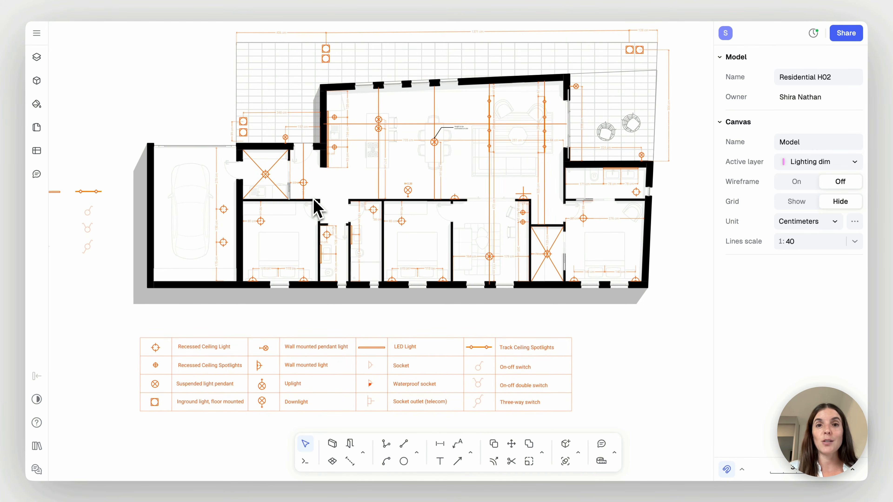
scroll(404, 193, up, 4)
scroll(403, 196, down, 3)
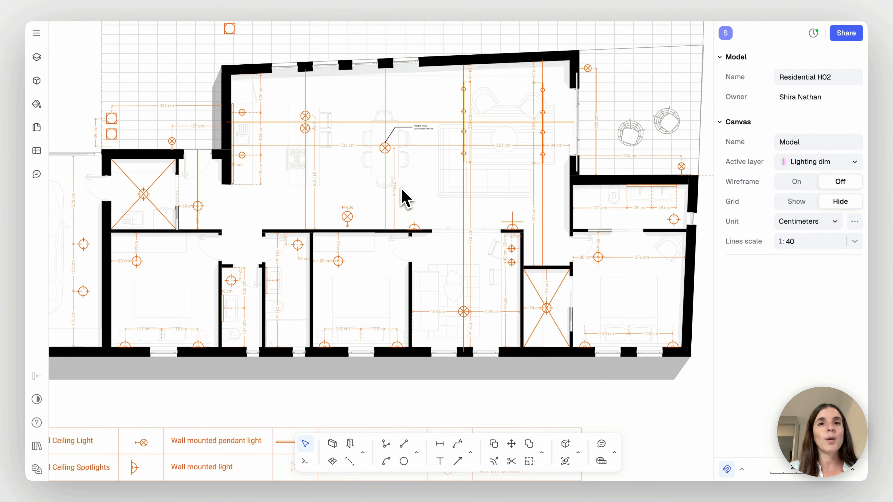
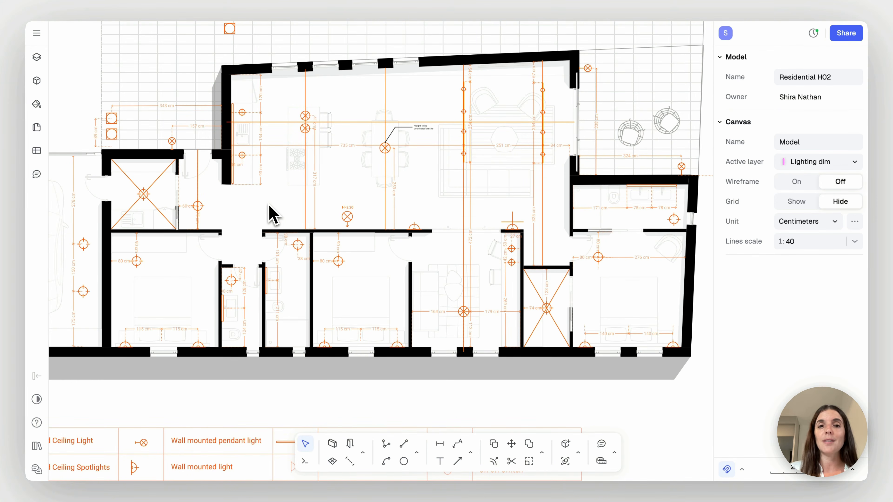
Copy the three-way switch symbol from the symbol set into the entrance hall, beside the wall end near the front door
scroll(271, 214, up, 3)
scroll(271, 215, down, 3)
scroll(271, 215, left, 15)
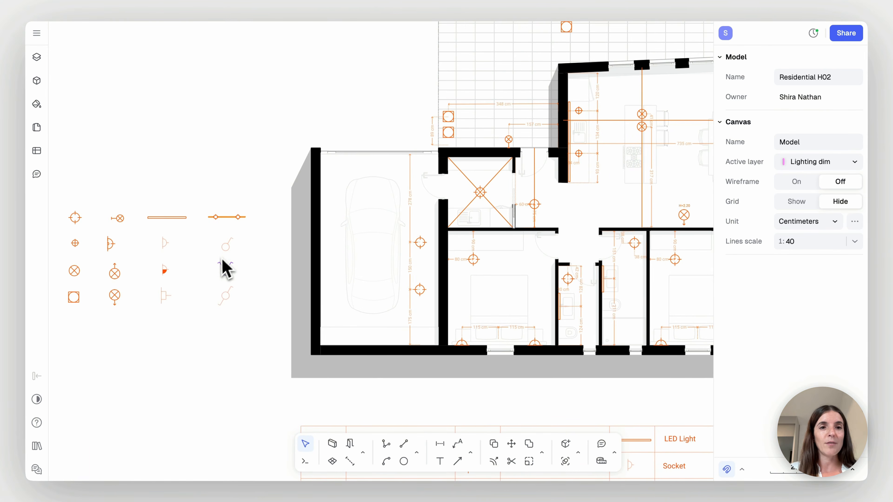
scroll(226, 269, up, 5)
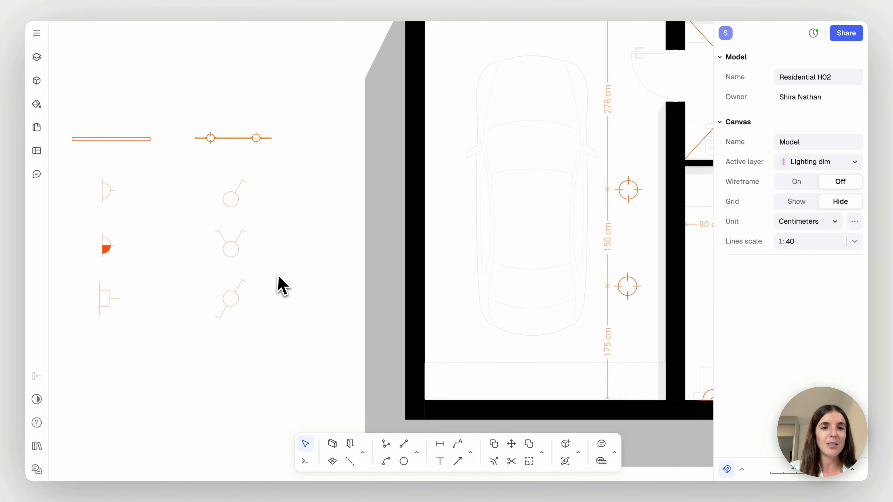
click(235, 311)
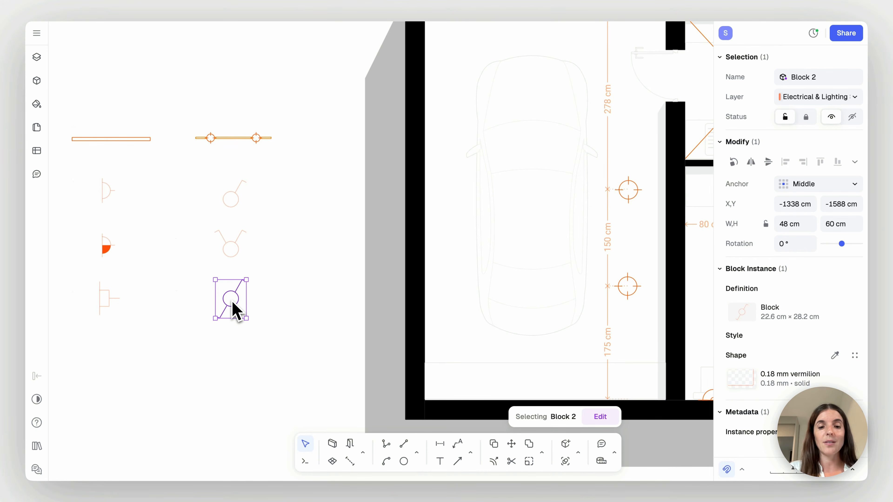
key(c)
click(235, 304)
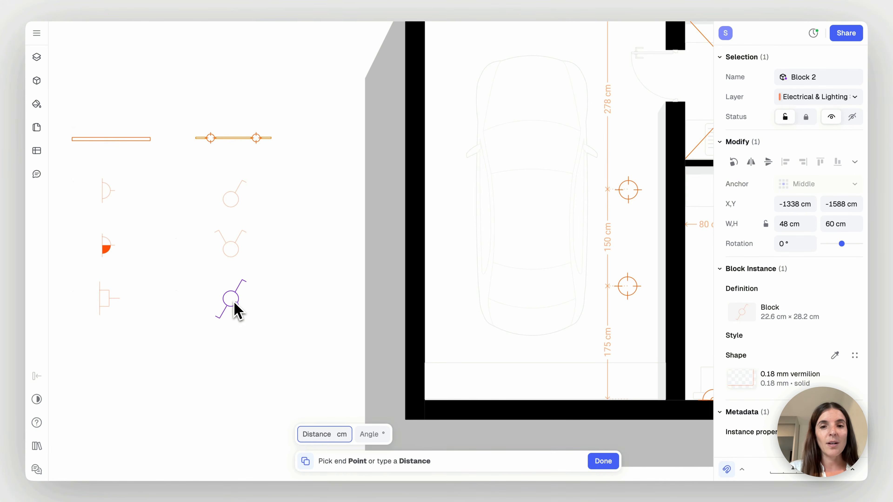
scroll(267, 302, down, 3)
scroll(266, 296, right, 7)
scroll(266, 297, up, 3)
ctrl+scroll(266, 297, up, 3)
ctrl+scroll(266, 305, up, 2)
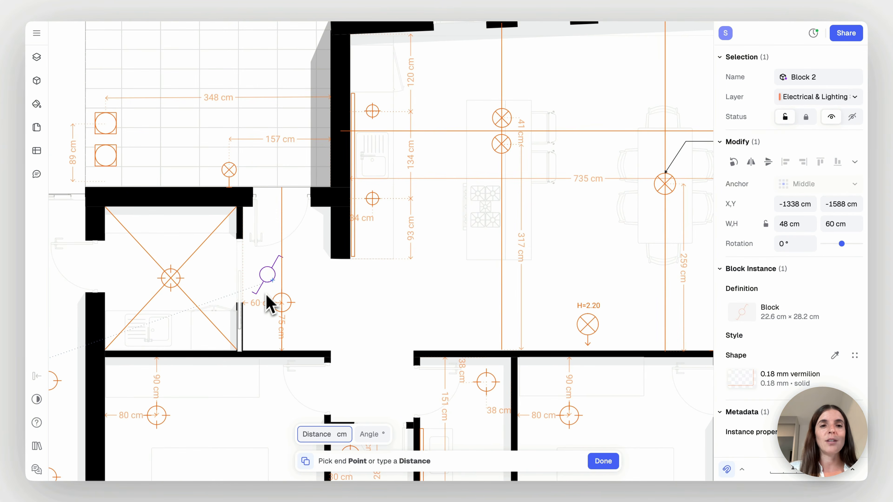
ctrl+scroll(309, 264, up, 2)
ctrl+scroll(316, 271, up, 2)
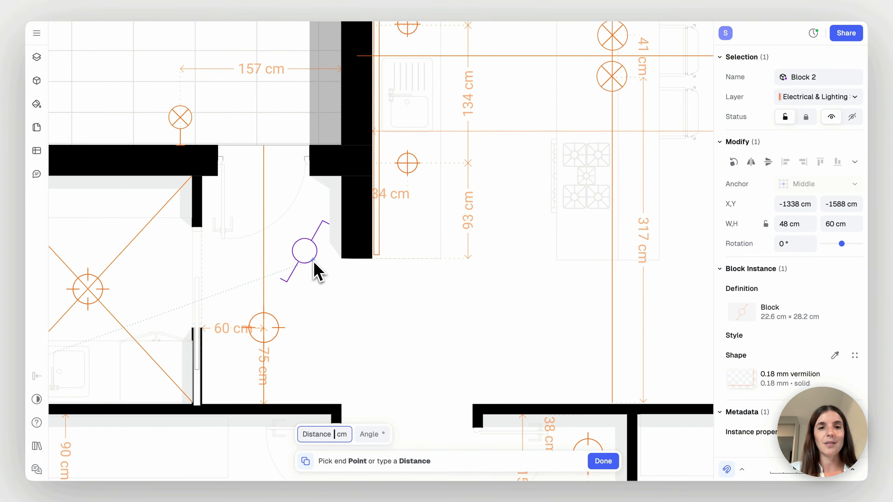
key(Escape)
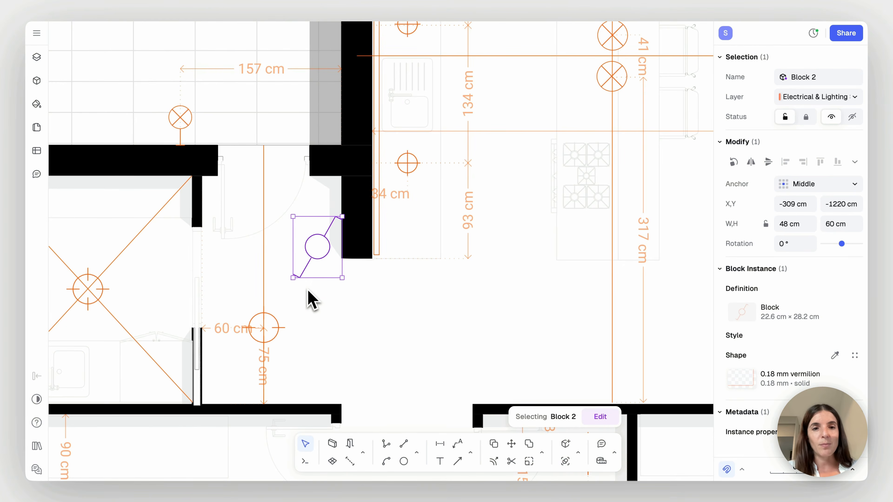
Scale the entrance hall's three-way switch down to about 22 by 27 cm and deselect it
ctrl+scroll(297, 282, up, 2)
drag(297, 280, 336, 260)
click(343, 276)
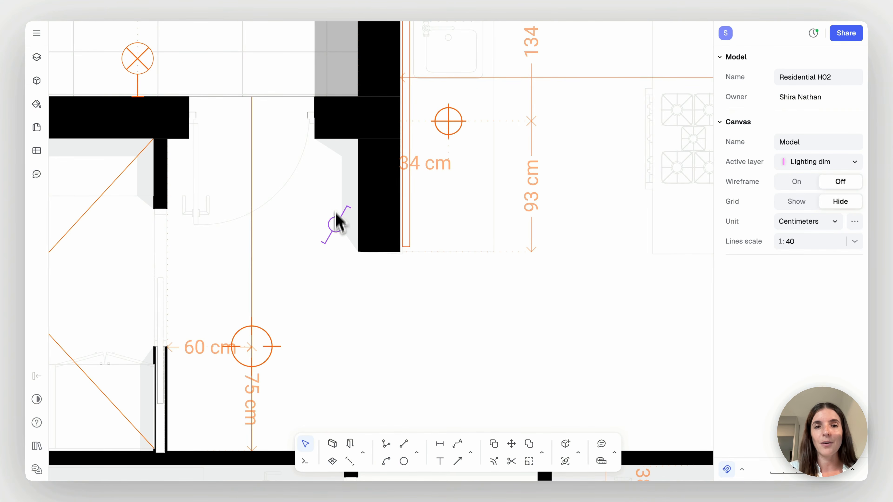
Copy the reduced three-way switch from the entrance hall to the wall beside the door of the far-right bedroom
click(334, 231)
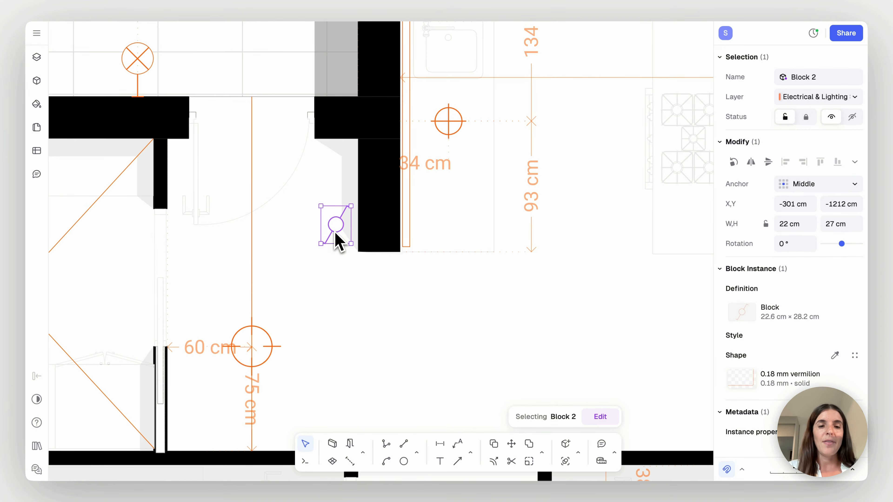
key(c)
click(334, 231)
scroll(336, 230, down, 2)
scroll(337, 229, right, 10)
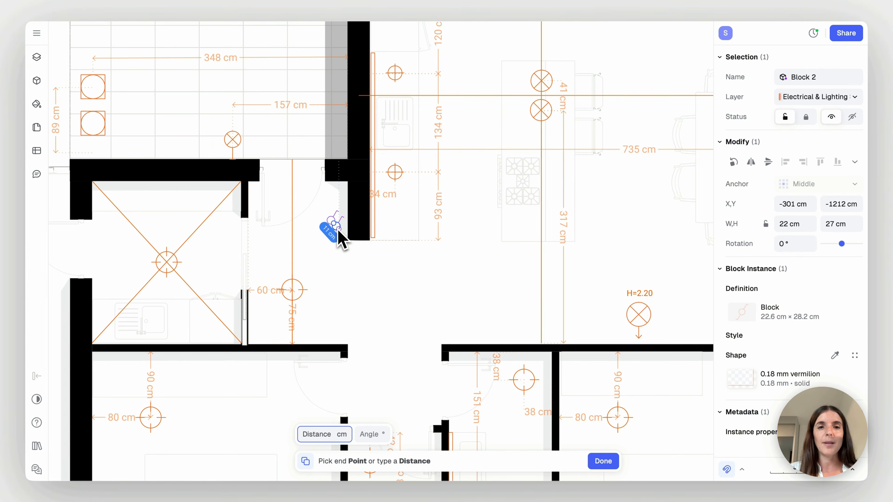
scroll(335, 224, right, 15)
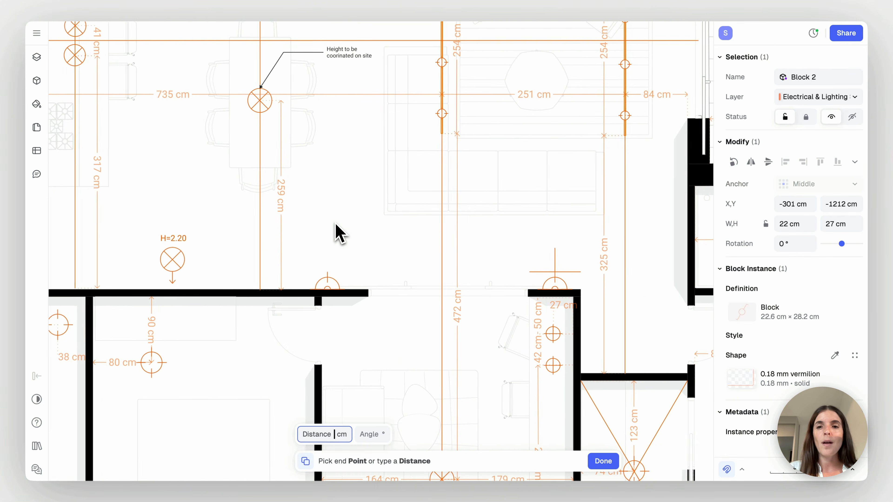
scroll(337, 232, down, 3)
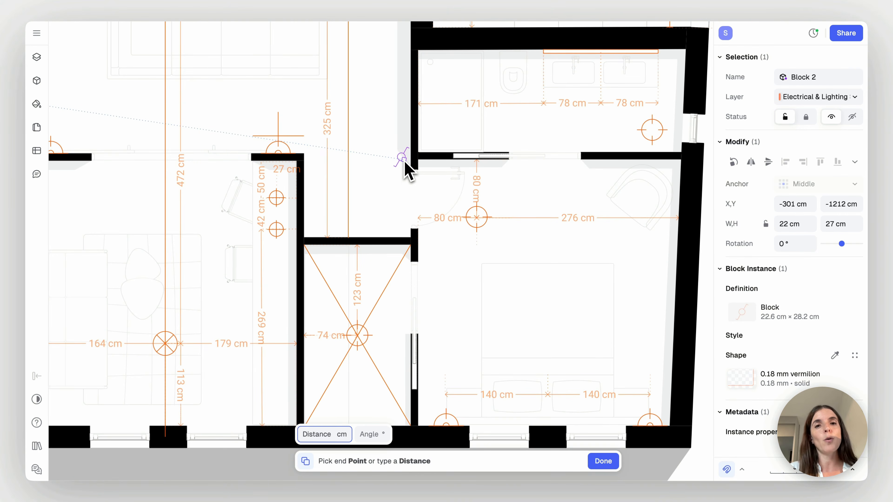
scroll(405, 162, up, 3)
scroll(405, 162, left, 4)
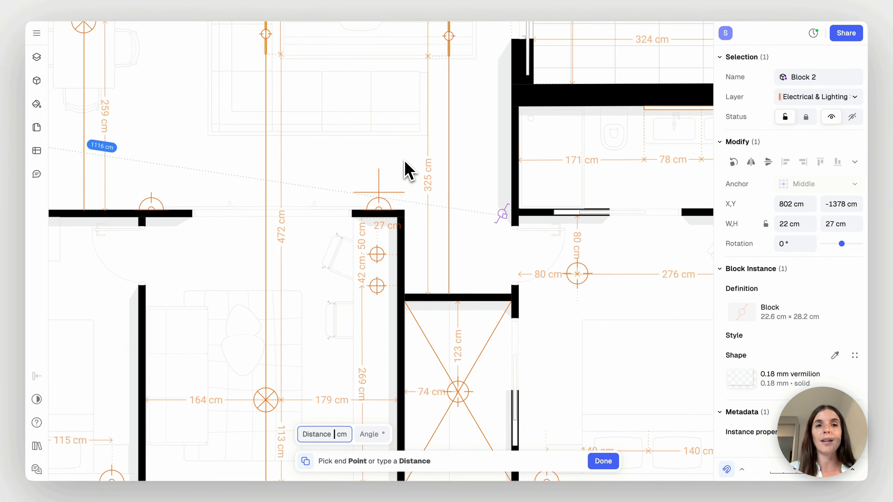
ctrl+scroll(405, 163, down, 2)
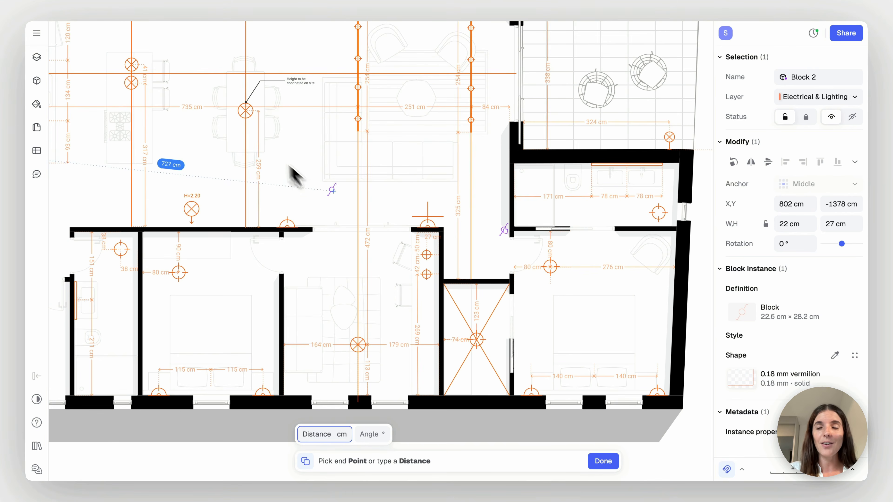
key(Escape)
key(Escape)
Examine the two three-way switch positions at opposite ends of the living area
scroll(410, 200, left, 5)
scroll(409, 200, up, 2)
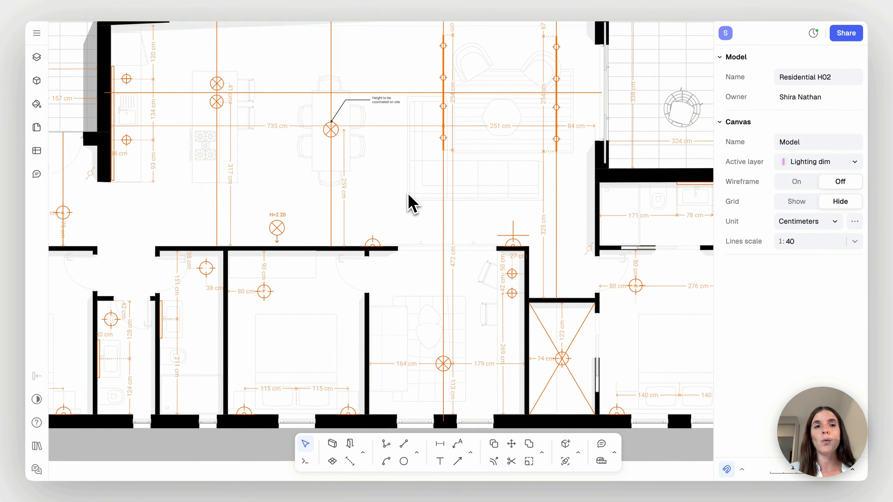
scroll(296, 234, right, 3)
scroll(369, 254, down, 1)
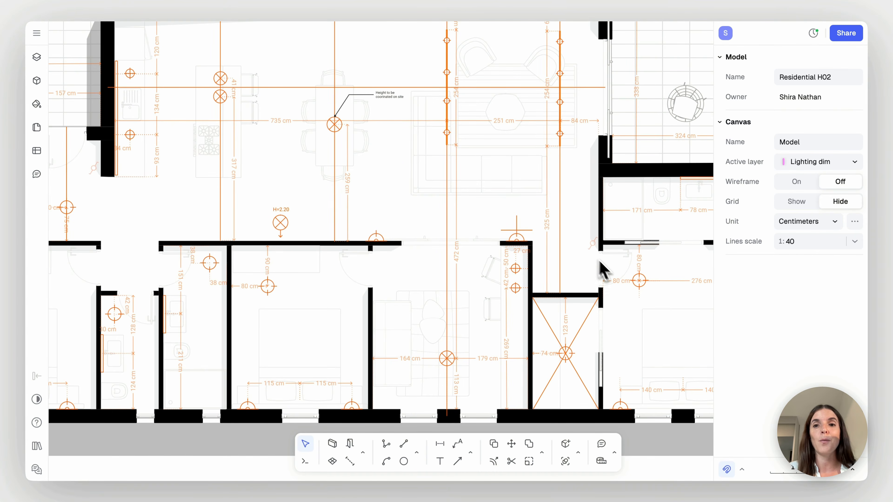
scroll(405, 220, left, 2)
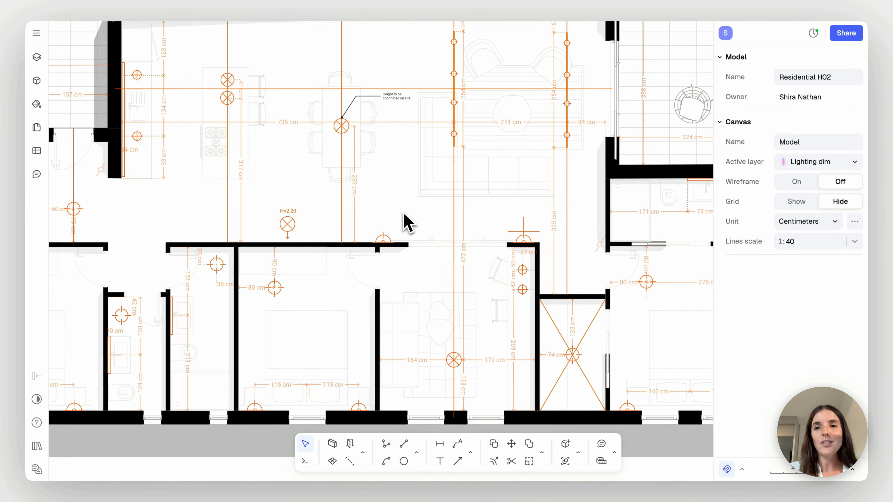
ctrl+scroll(404, 219, down, 1)
scroll(405, 223, left, 15)
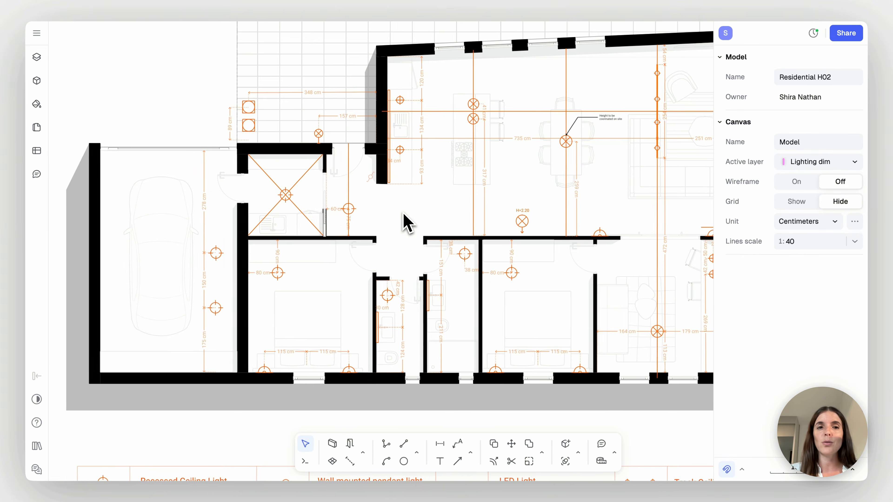
Copy the on-off switch symbol from the symbol set into the small toilet, above its recessed ceiling light
ctrl+scroll(405, 223, up, 1)
ctrl+scroll(405, 223, up, 1)
scroll(383, 243, down, 1)
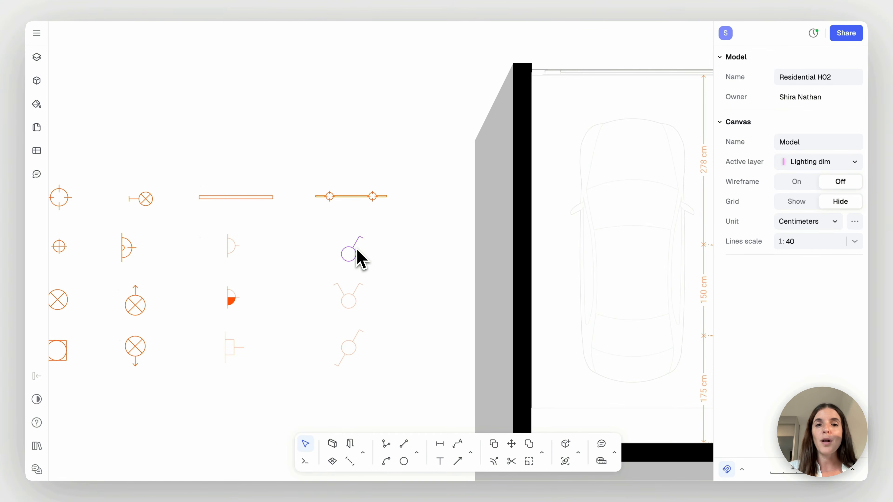
click(354, 251)
key(c)
click(348, 254)
scroll(413, 269, right, 2)
ctrl+scroll(417, 270, down, 2)
scroll(418, 278, right, 10)
ctrl+scroll(421, 279, up, 2)
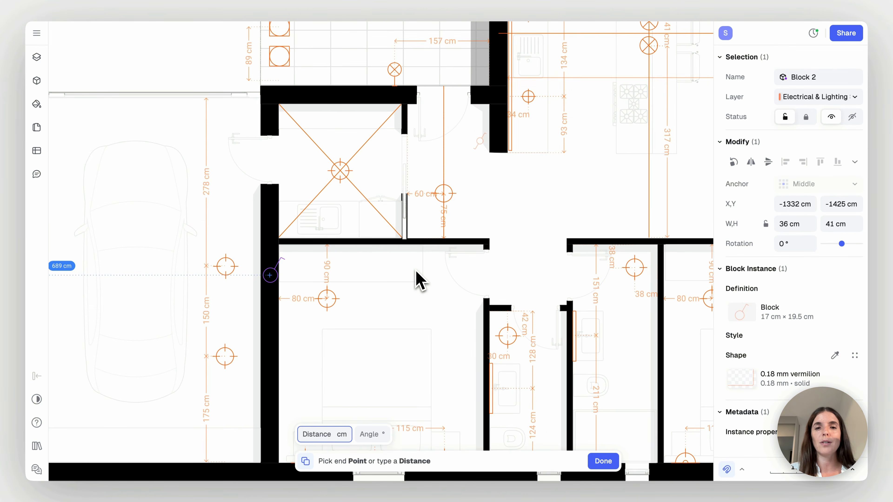
scroll(418, 280, right, 5)
scroll(418, 280, down, 3)
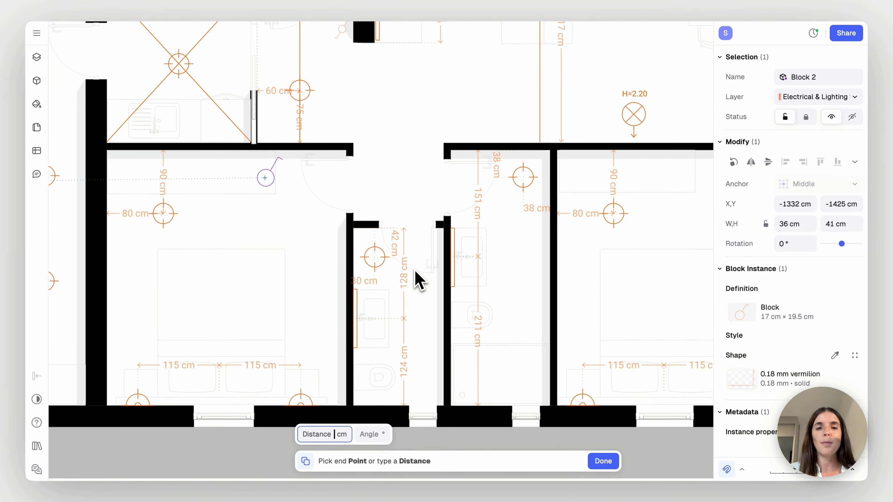
ctrl+scroll(368, 235, up, 2)
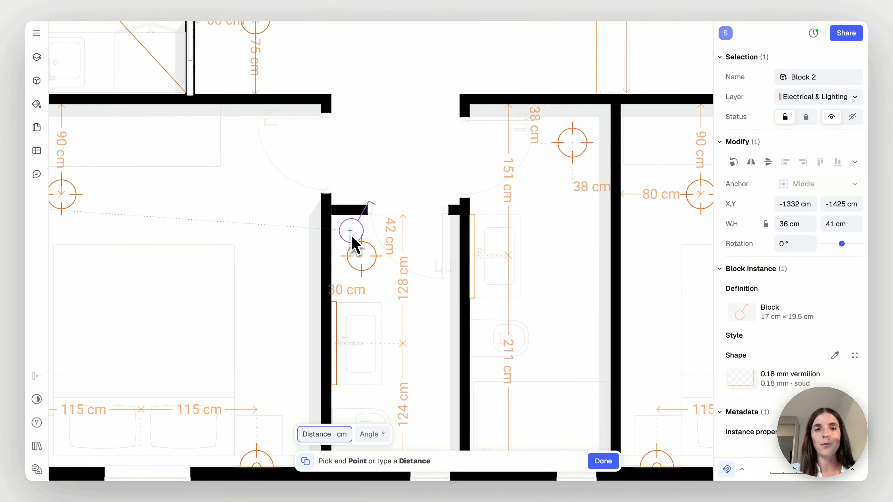
click(352, 234)
Scale the toilet's on-off switch to about 13 by 14 cm, rotate it to about 173°, and adjust its position beside the door
drag(376, 201, 303, 268)
ctrl+scroll(358, 238, up, 3)
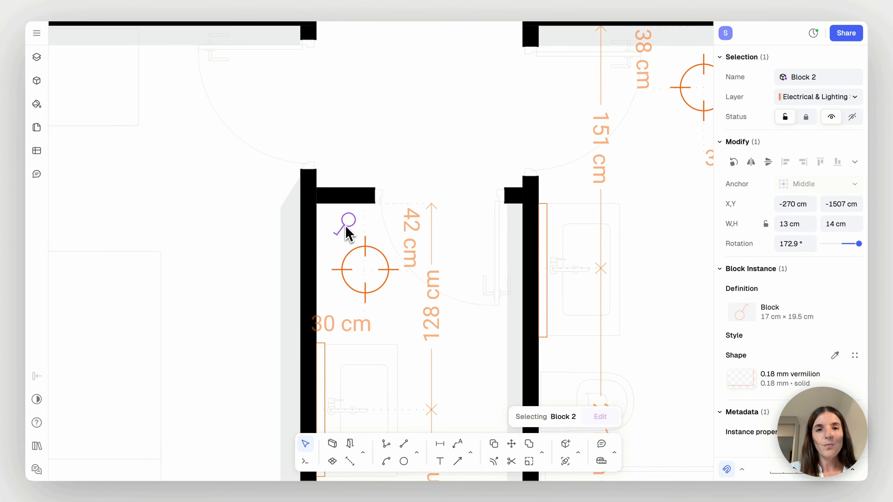
drag(348, 230, 351, 240)
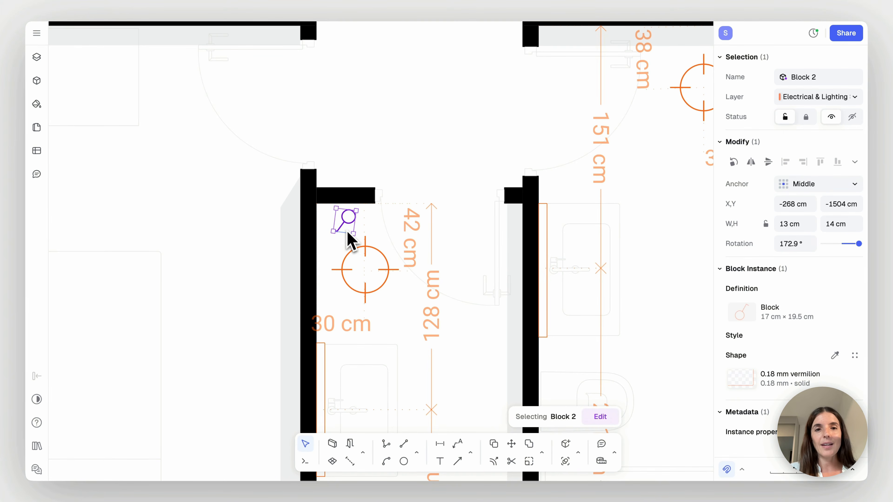
click(393, 150)
Examine the lighting and electrical plan with its switches, sockets, height labels and symbol legend
scroll(392, 149, down, 5)
scroll(393, 149, down, 10)
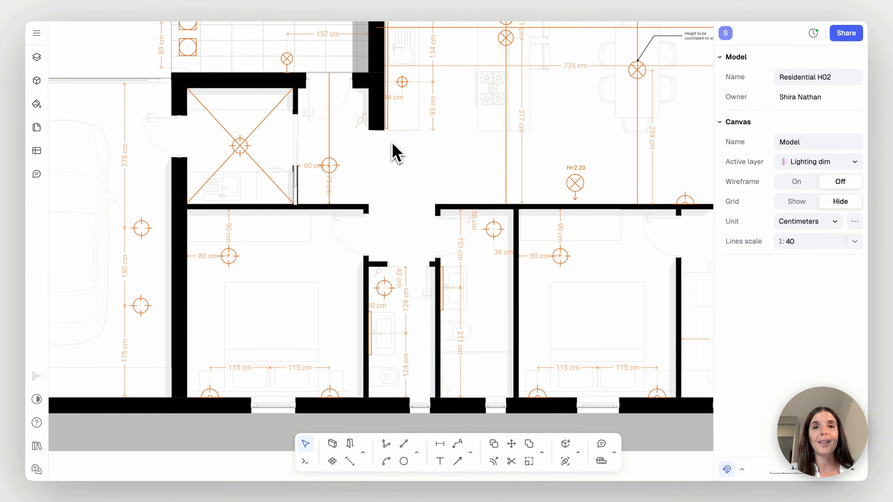
scroll(390, 150, down, 3)
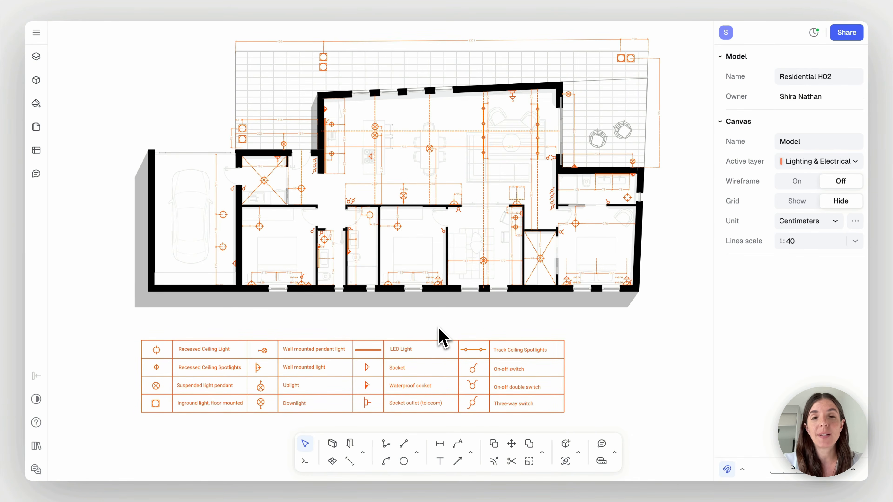
scroll(442, 335, up, 10)
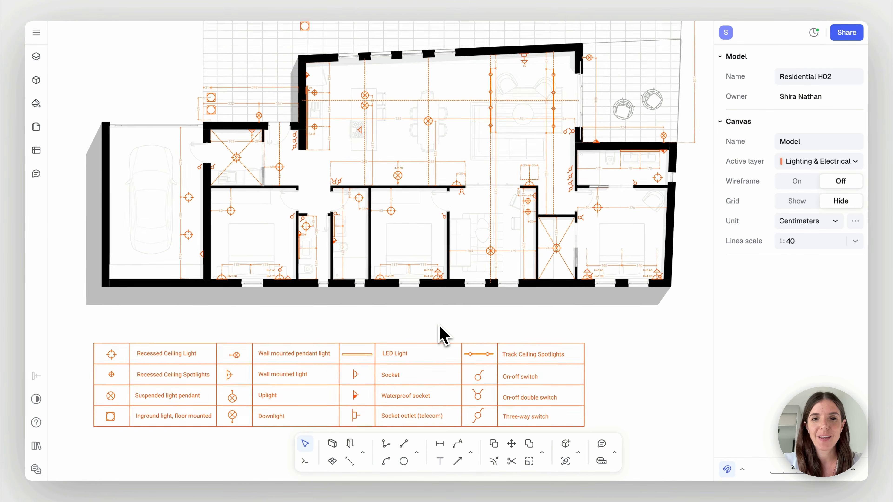
scroll(441, 334, up, 10)
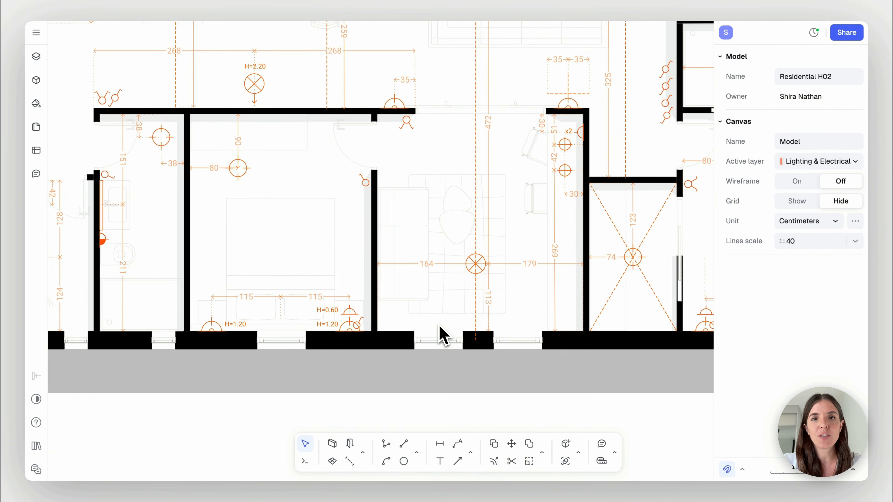
scroll(439, 326, down, 1)
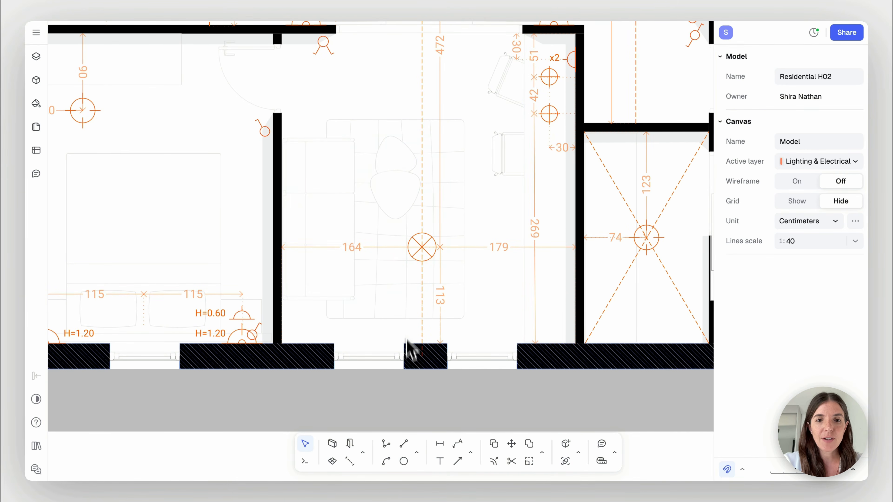
Draw a dashed arc from the study's double switch to the upper recessed spotlight above the desk
click(417, 453)
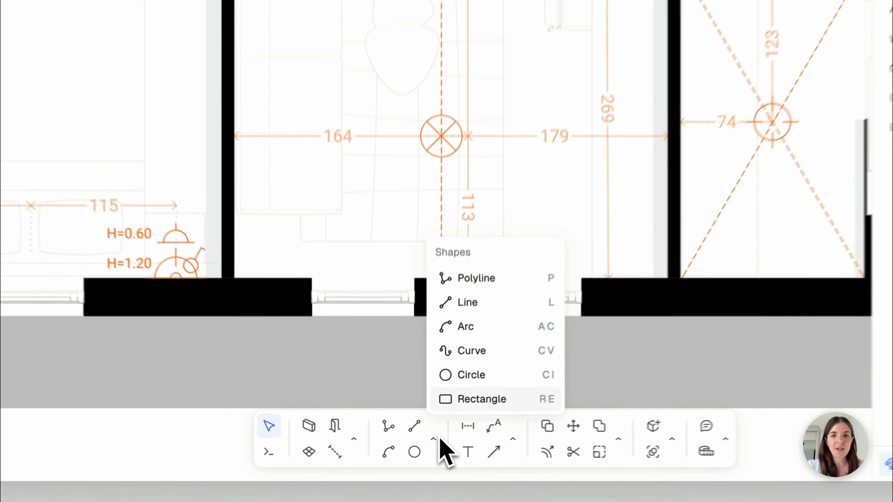
click(387, 461)
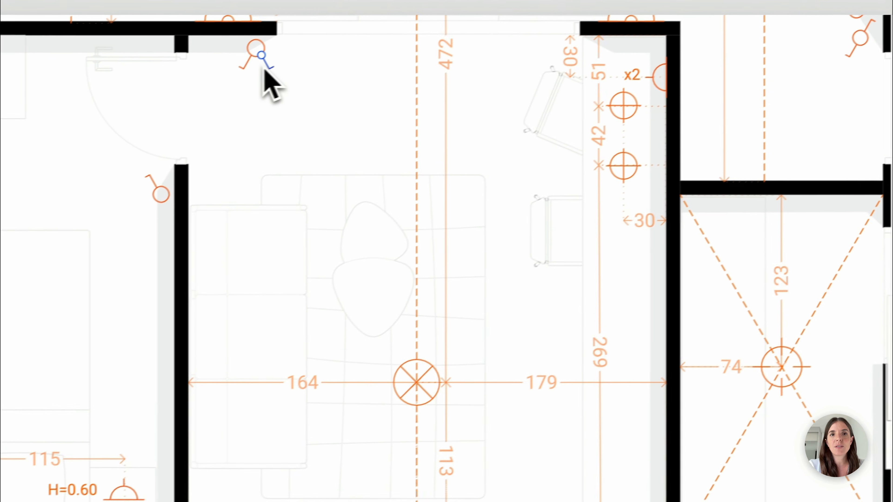
click(262, 67)
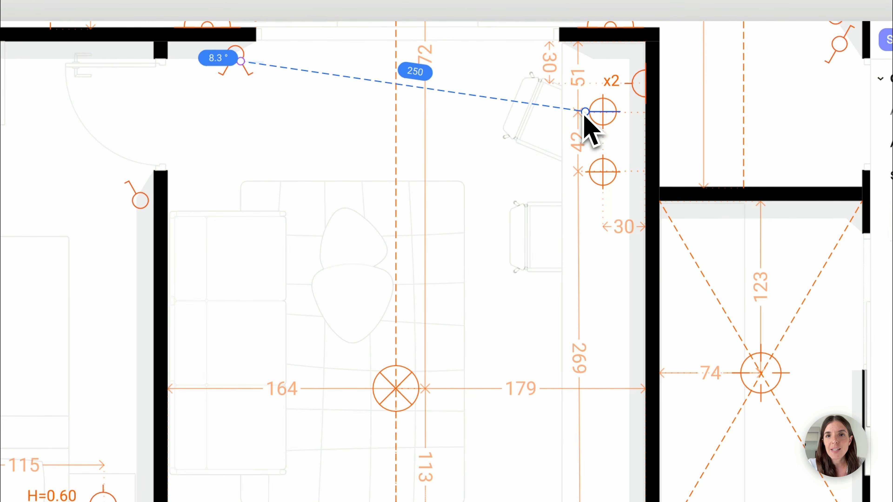
scroll(586, 111, up, 2)
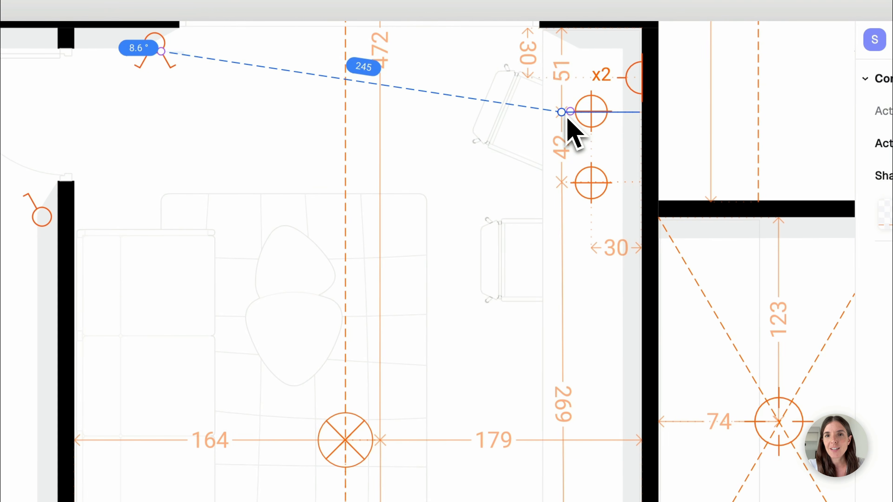
scroll(568, 118, up, 2)
scroll(578, 130, up, 2)
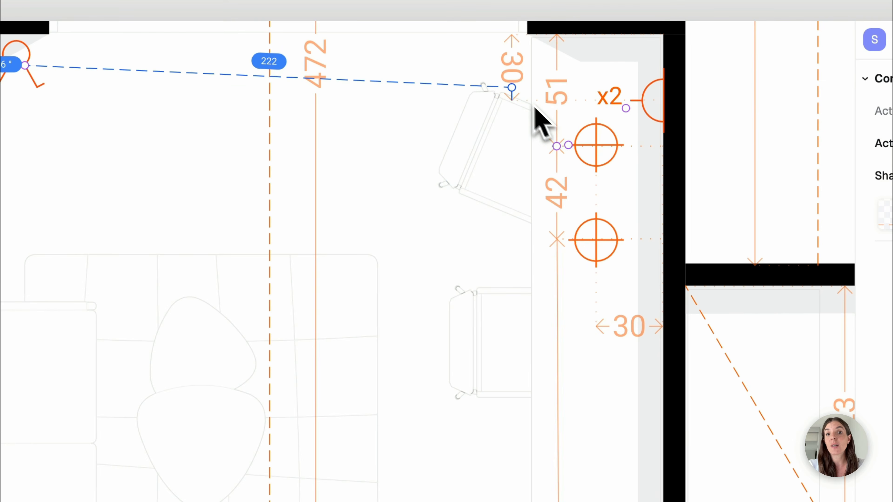
click(557, 145)
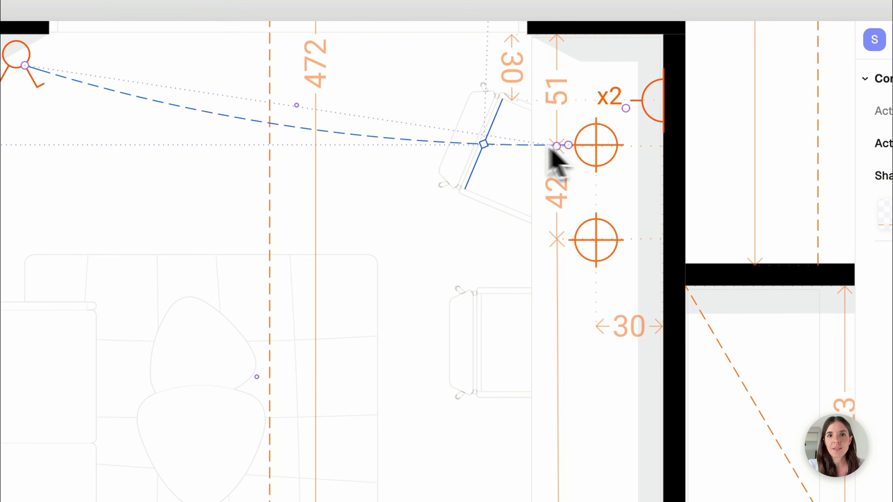
click(379, 168)
key(Escape)
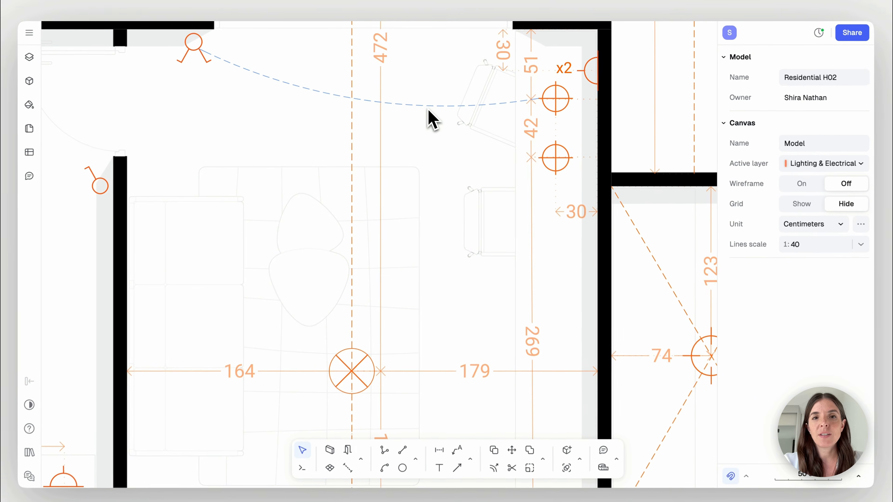
Connect the two recessed spotlights above the desk with a short dashed arc bulging toward the room
key(a)
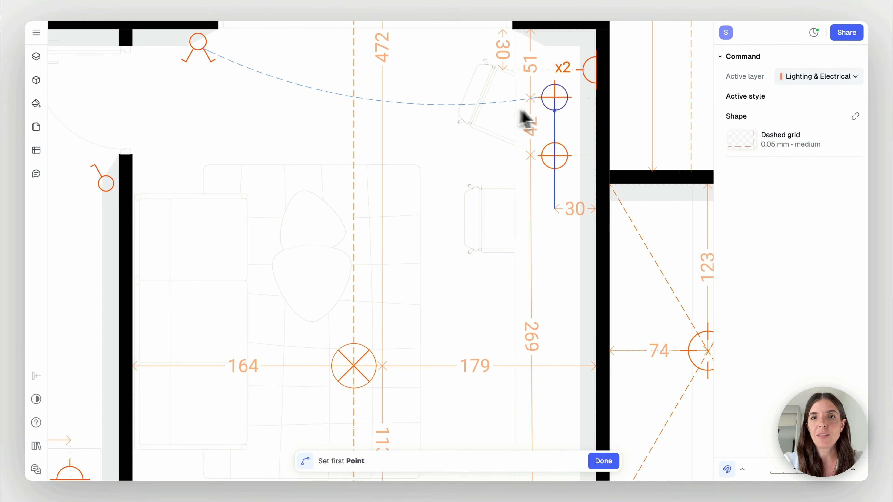
click(537, 97)
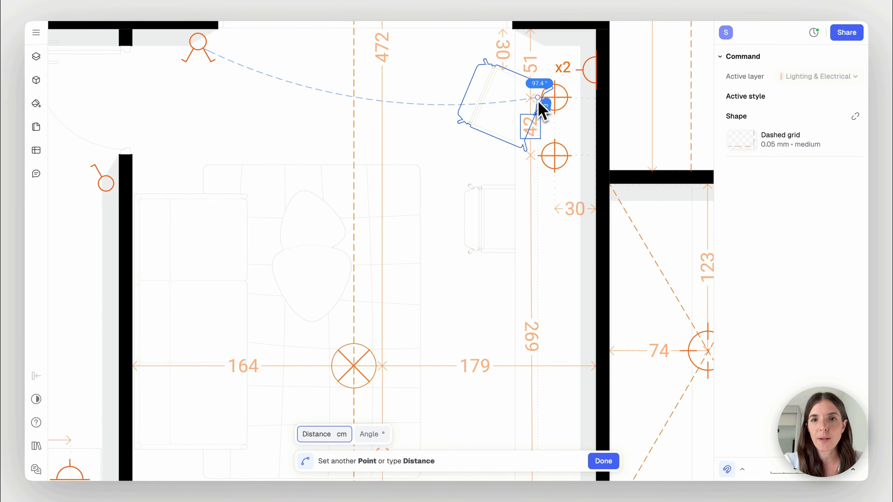
click(538, 155)
click(513, 128)
key(Escape)
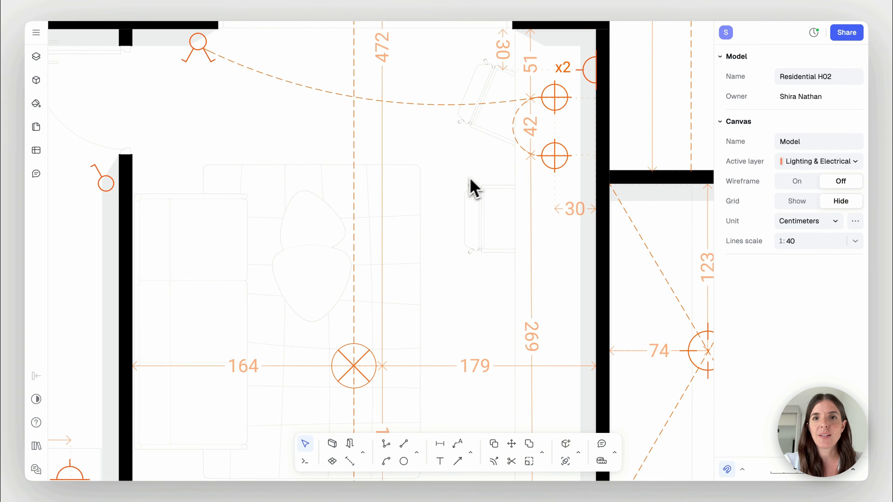
Draw a dashed arc from the other arm of the study's double switch to the centre of the suspended pendant
scroll(470, 179, left, 1)
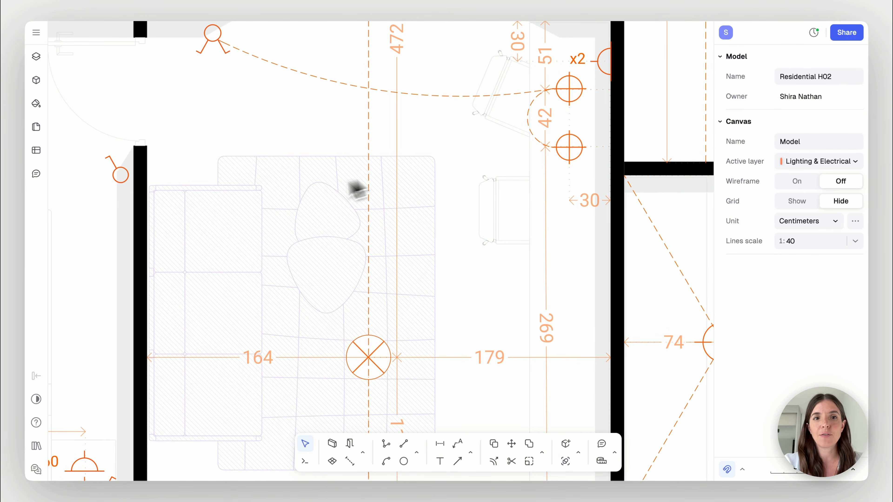
scroll(290, 197, left, 1)
key(a)
click(234, 47)
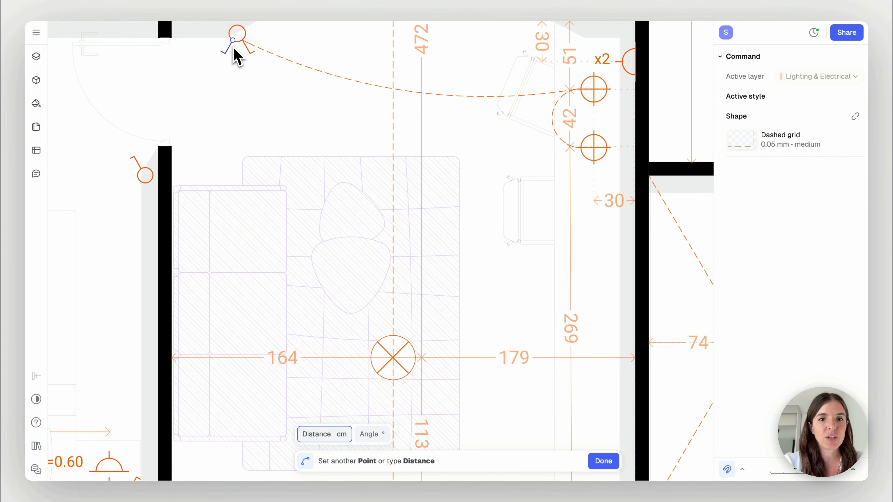
click(394, 357)
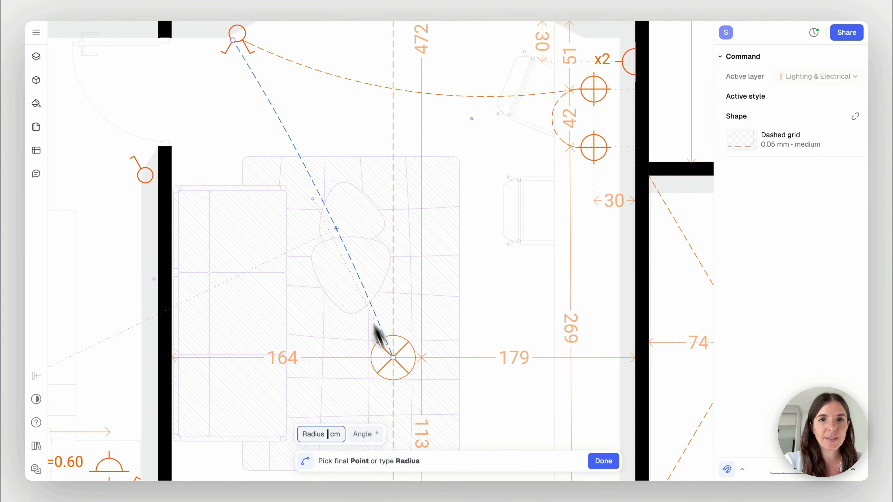
click(349, 164)
key(Escape)
Draw a dashed arc from the adjacent bedroom's on-off switch beside the door to its recessed ceiling light
ctrl+scroll(241, 131, down, 2)
scroll(242, 132, left, 9)
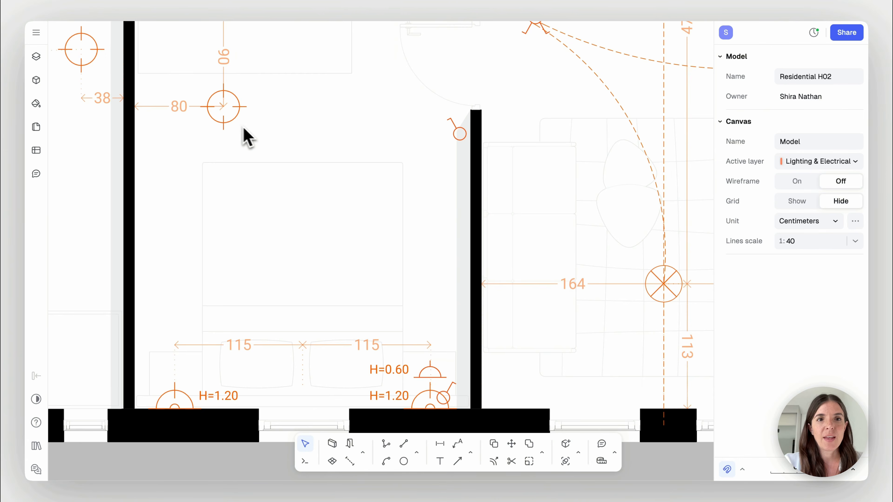
ctrl+scroll(250, 135, down, 1)
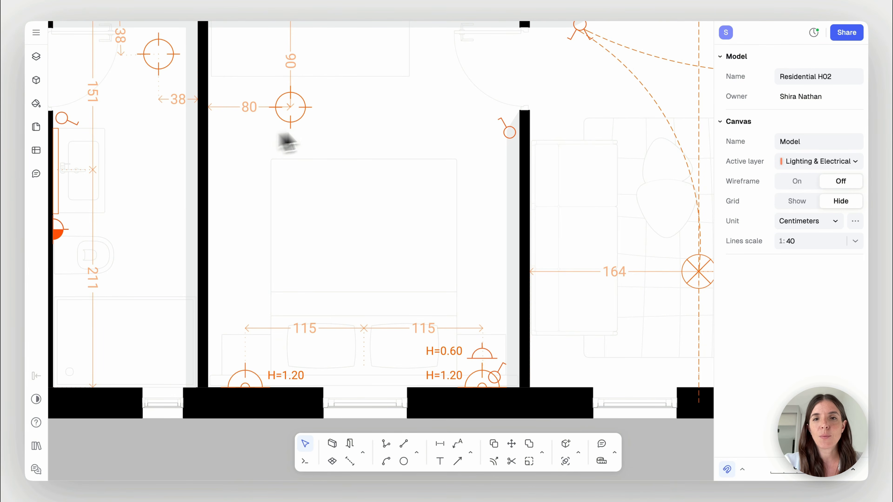
key(a)
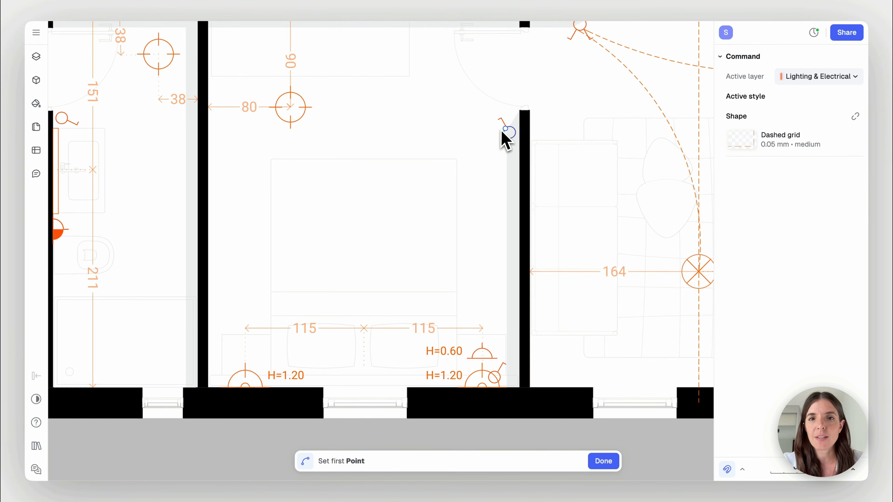
click(503, 131)
click(290, 108)
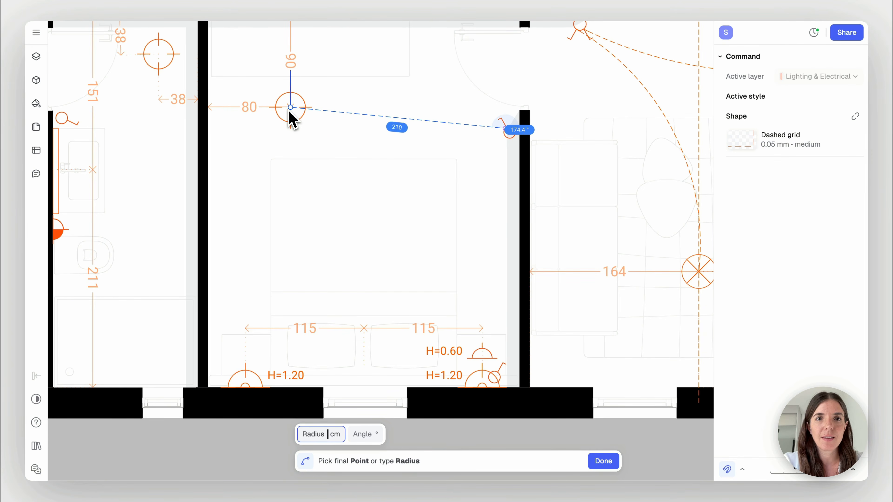
click(349, 129)
key(Escape)
Draw an arc between the two wall-mounted bedside lights marked H=1.20, starting at the one beside the switch
scroll(489, 213, down, 5)
ctrl+scroll(401, 248, up, 3)
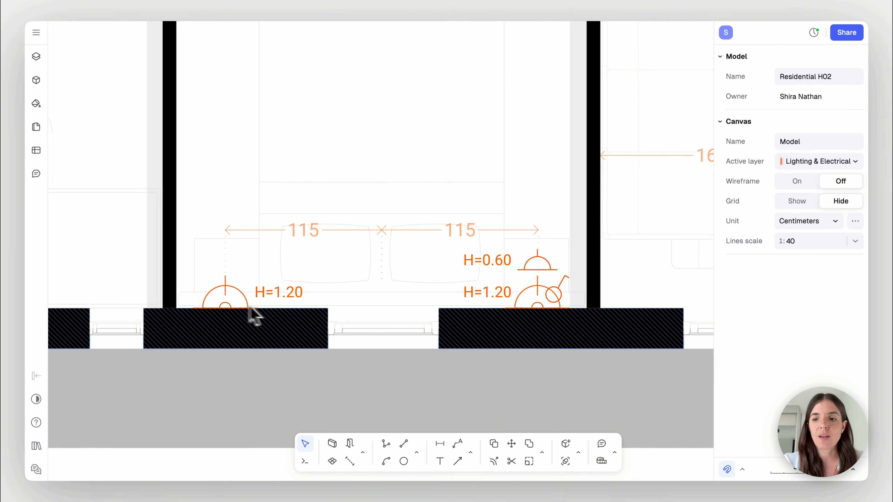
key(a)
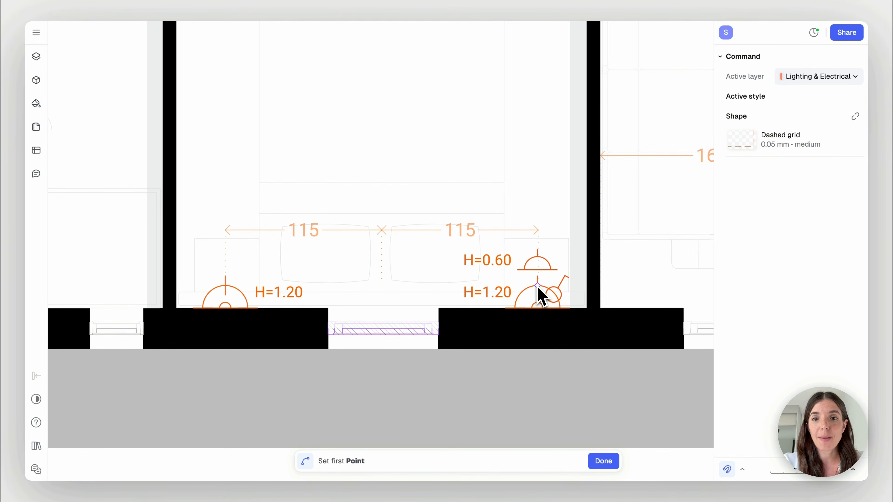
click(548, 289)
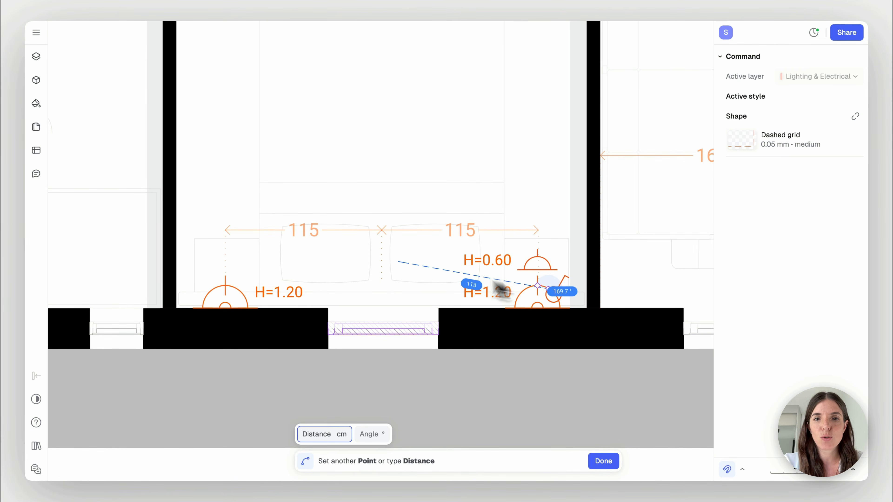
click(226, 289)
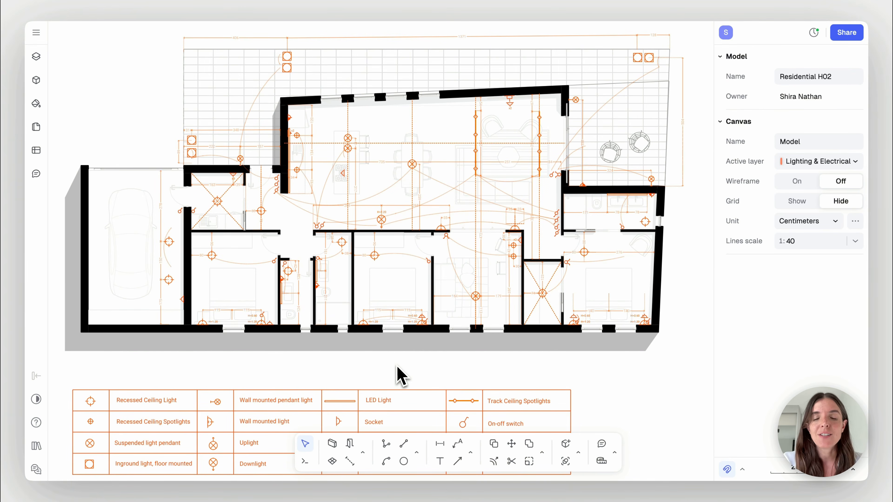
Examine the arcs linking the switches to the kitchen, dining and living area lights
scroll(560, 279, up, 5)
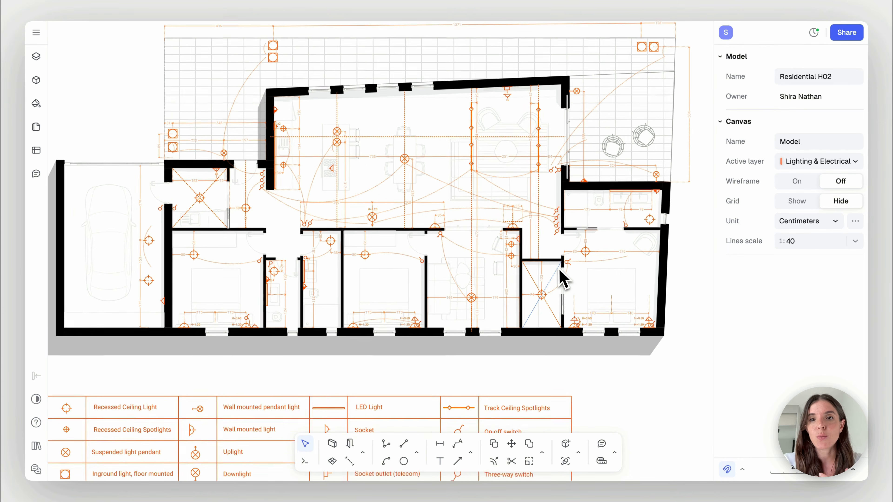
scroll(562, 278, up, 5)
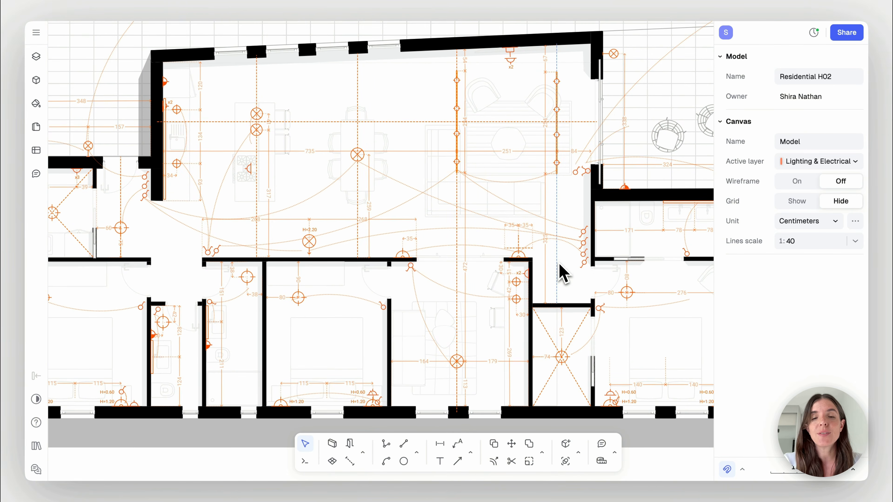
scroll(560, 263, down, 2)
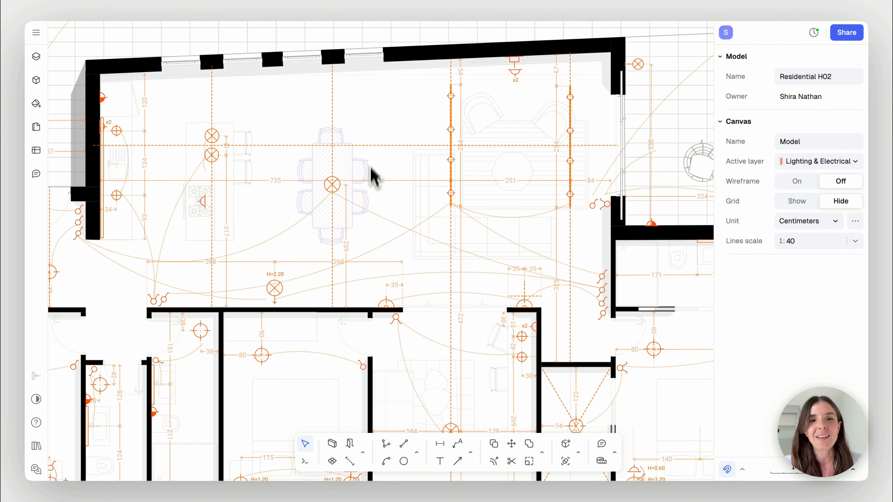
scroll(369, 211, left, 5)
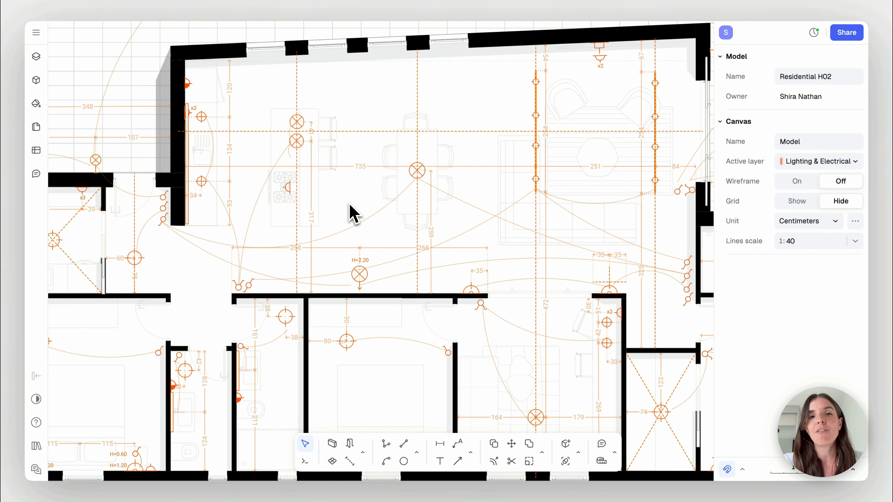
scroll(349, 205, down, 4)
scroll(349, 204, left, 4)
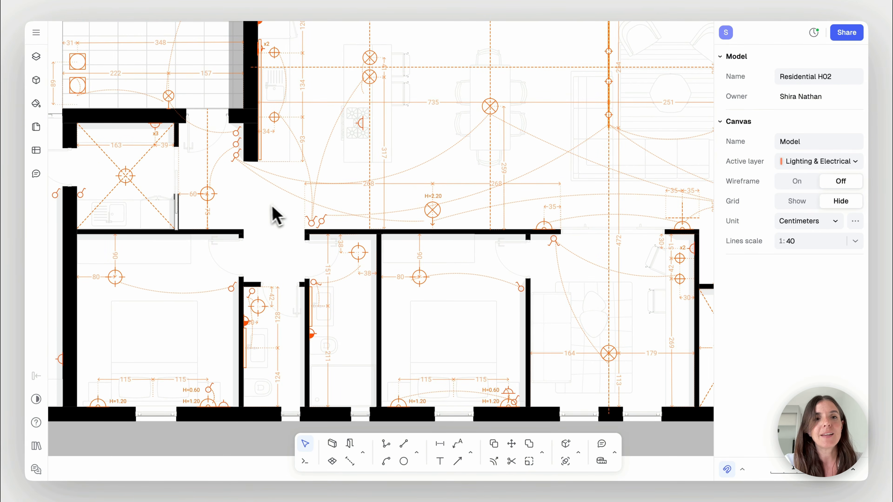
ctrl+scroll(266, 211, up, 3)
scroll(264, 211, up, 1)
scroll(265, 211, right, 1)
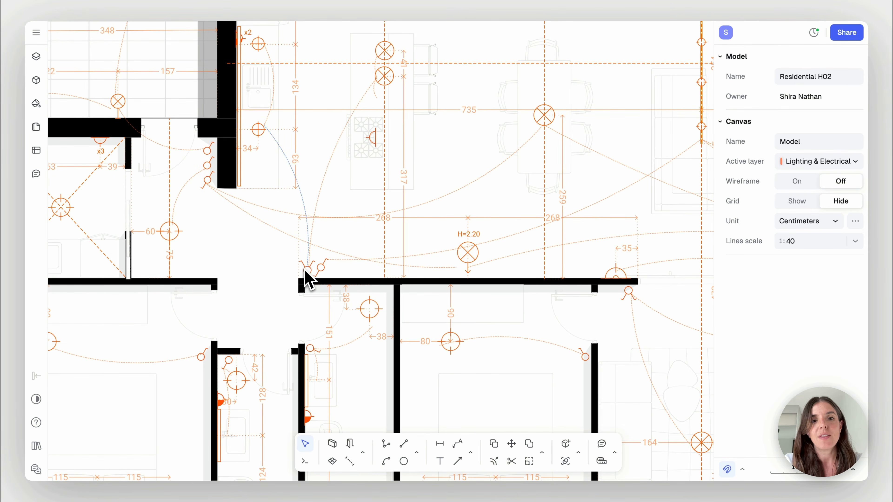
scroll(321, 182, up, 2)
scroll(321, 181, right, 1)
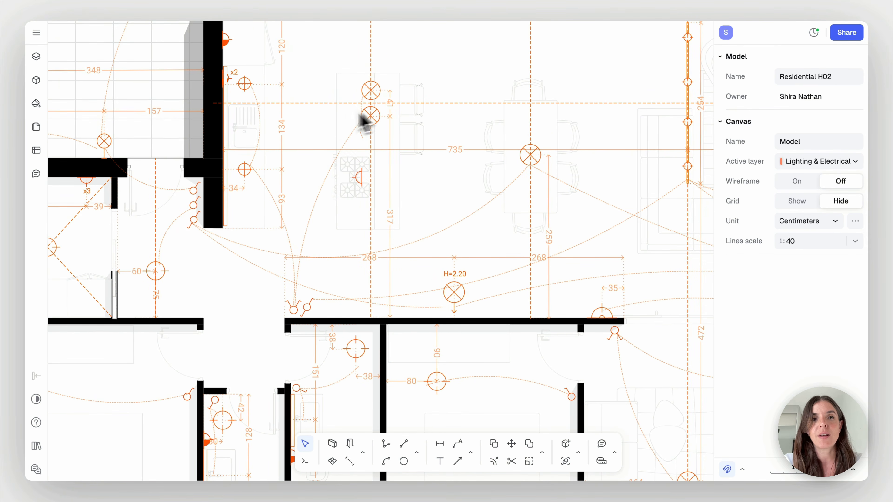
scroll(303, 174, up, 2)
scroll(303, 173, right, 1)
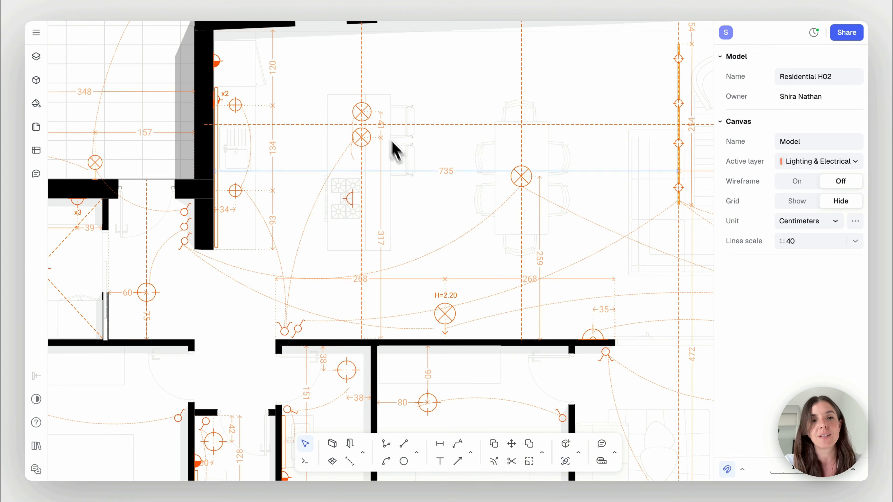
scroll(429, 218, right, 5)
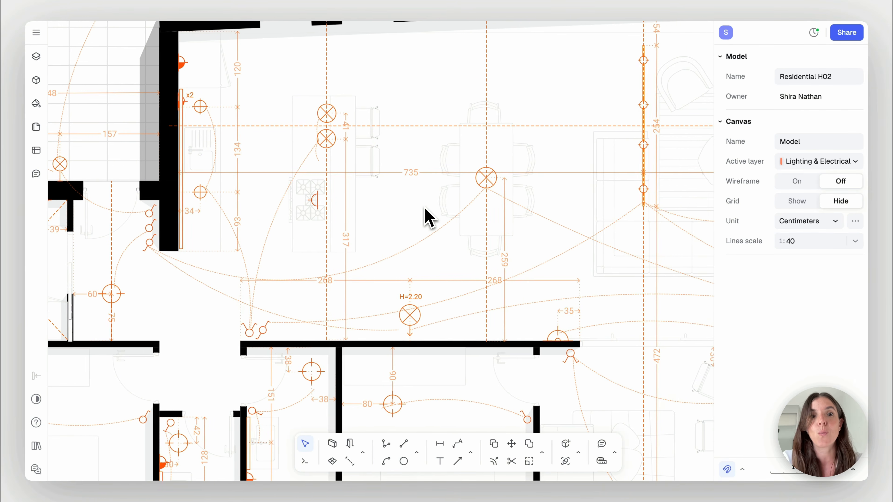
scroll(401, 227, right, 15)
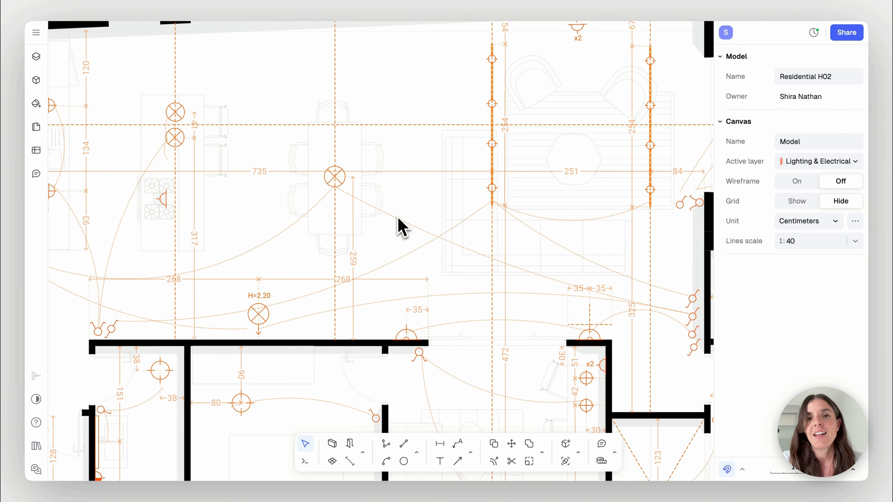
Review the whole lighting and electrical plan together with its symbol legend
ctrl+scroll(400, 228, down, 10)
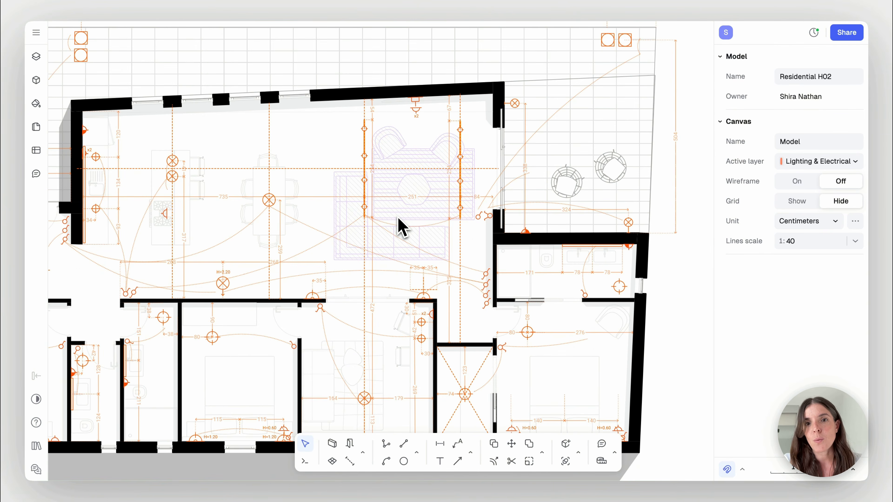
ctrl+scroll(400, 227, down, 5)
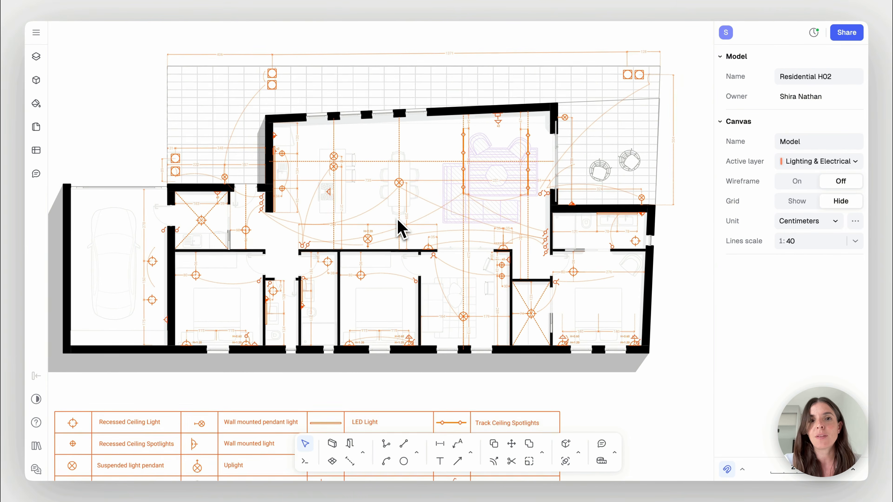
scroll(344, 188, down, 2)
scroll(344, 187, left, 2)
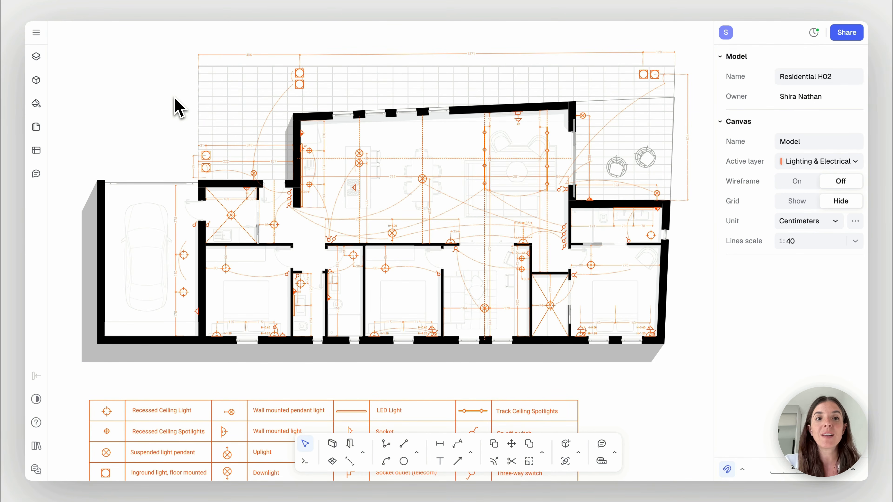
scroll(168, 106, down, 2)
scroll(166, 109, left, 1)
scroll(165, 108, down, 1)
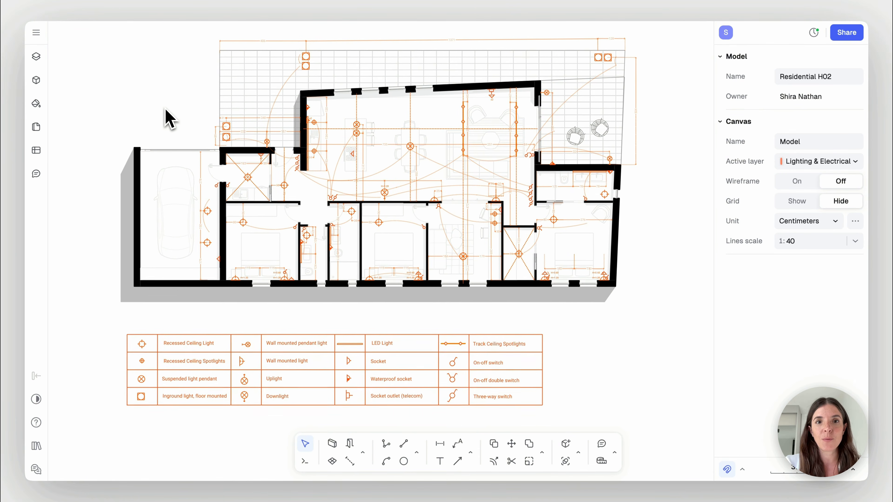
scroll(166, 109, up, 1)
scroll(166, 109, left, 1)
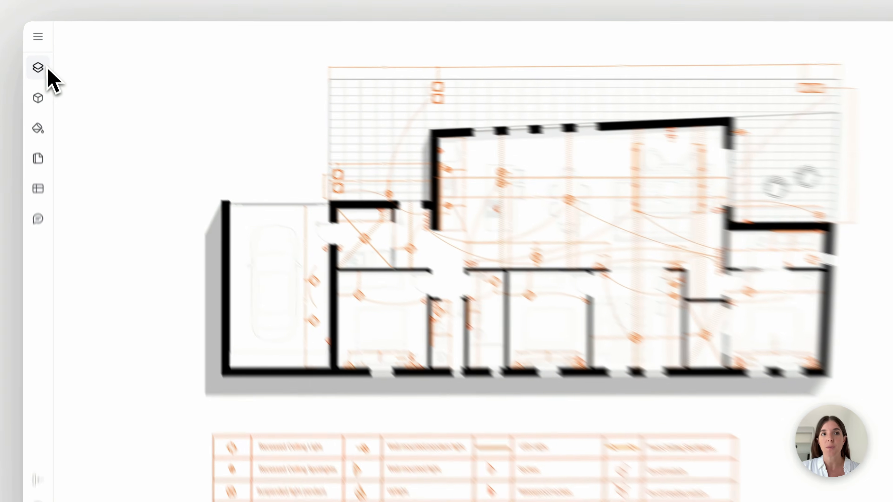
Switch from the Model canvas to the Paper canvas and find the electrical and lighting sheets
click(37, 57)
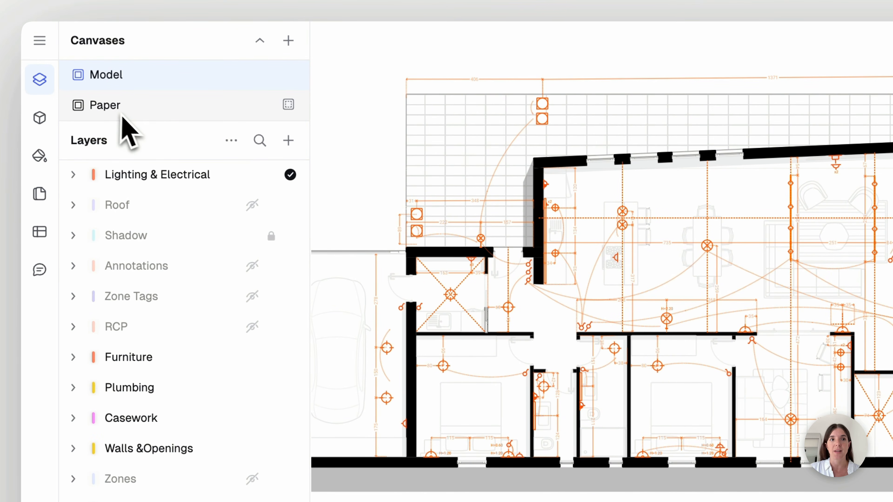
click(130, 113)
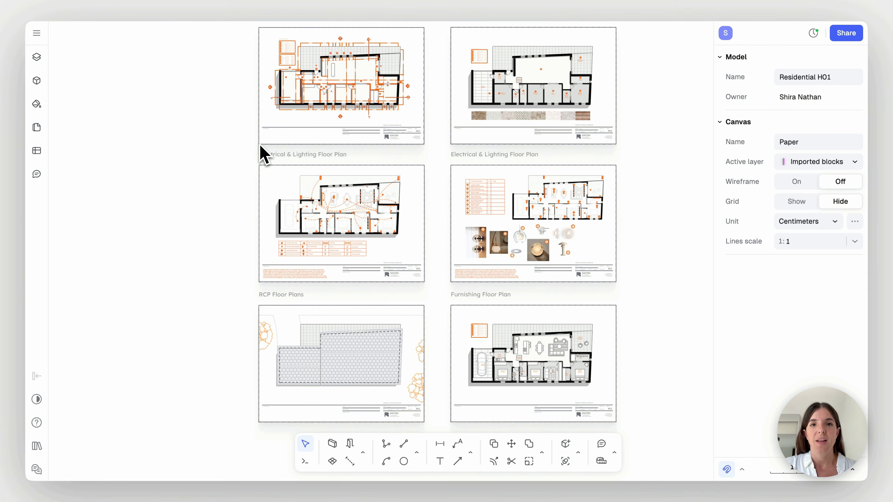
scroll(450, 230, up, 5)
scroll(449, 229, up, 3)
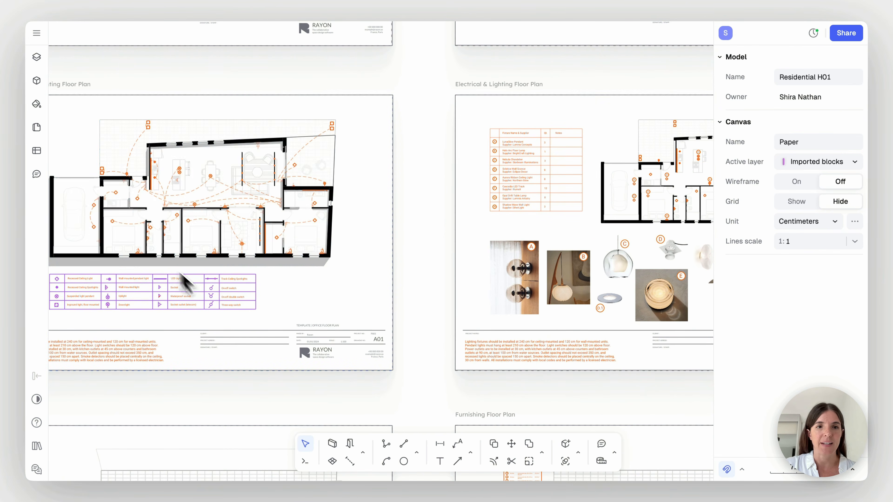
Examine the electrical and lighting sheet's lettered floor plan, fixture photos, and fixture name and supplier table
scroll(408, 234, right, 10)
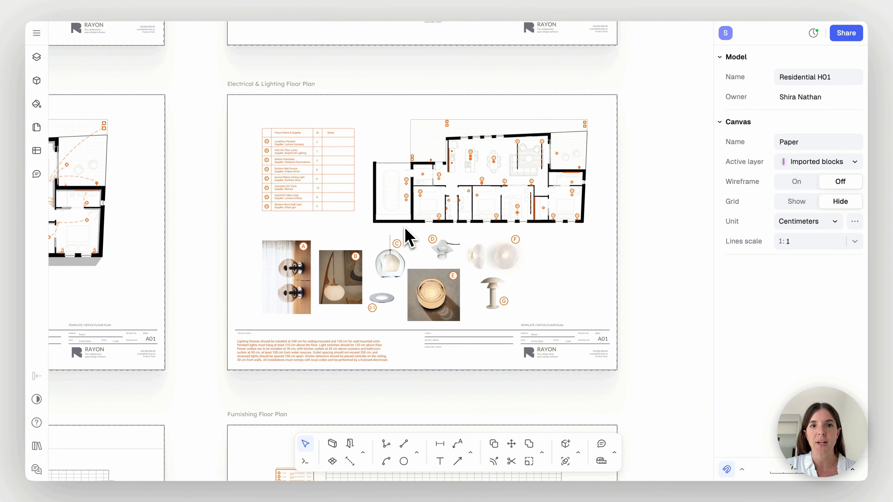
scroll(408, 236, up, 2)
scroll(408, 235, down, 1)
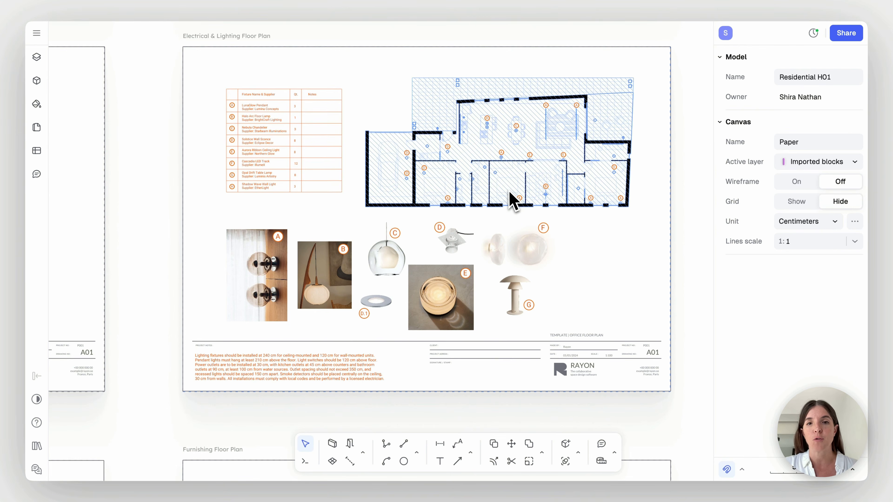
scroll(512, 199, up, 5)
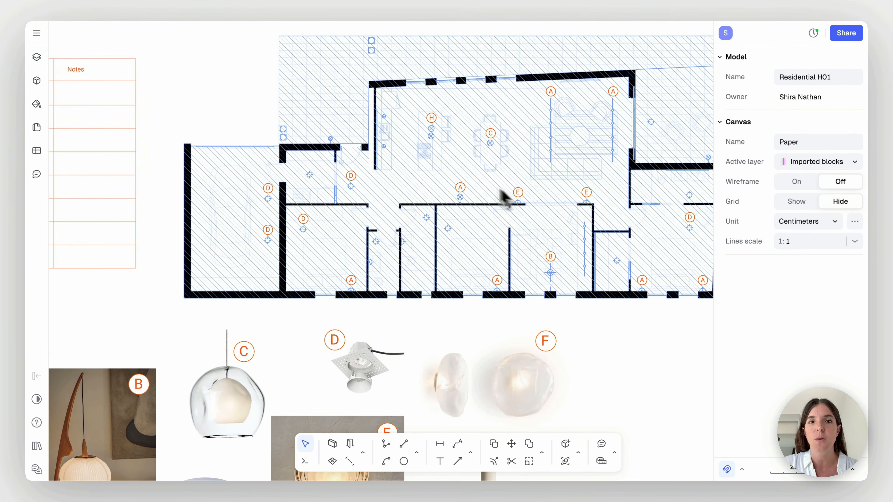
scroll(222, 80, right, 3)
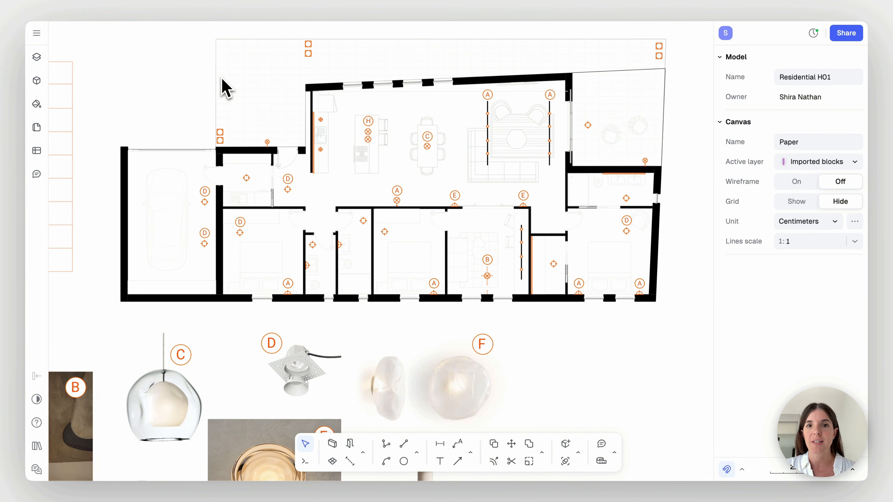
scroll(222, 80, down, 5)
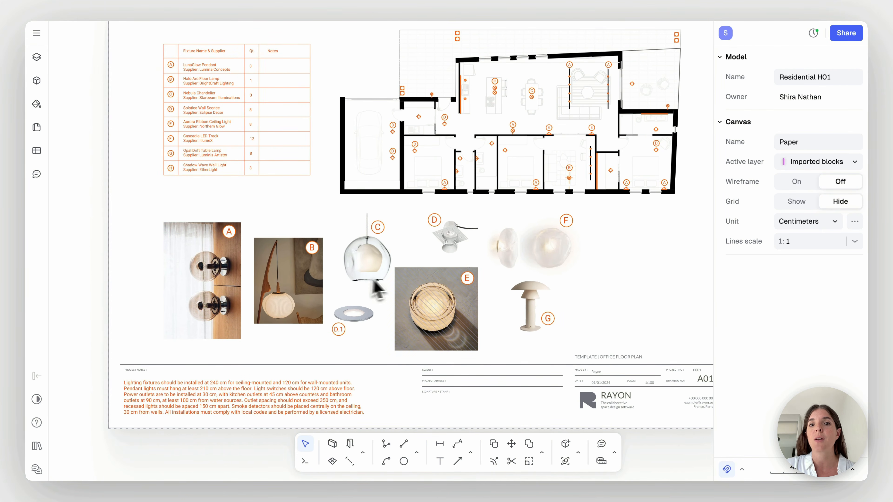
scroll(606, 265, up, 1)
scroll(605, 267, up, 1)
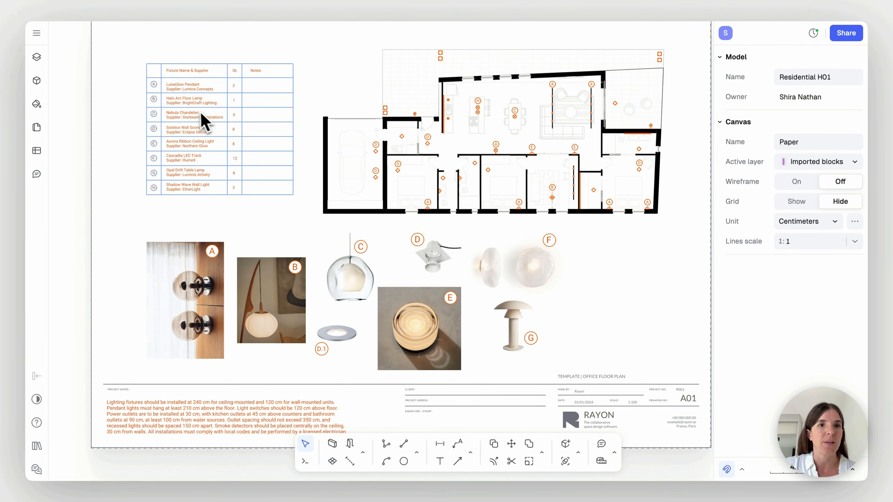
scroll(199, 119, up, 3)
scroll(198, 119, up, 2)
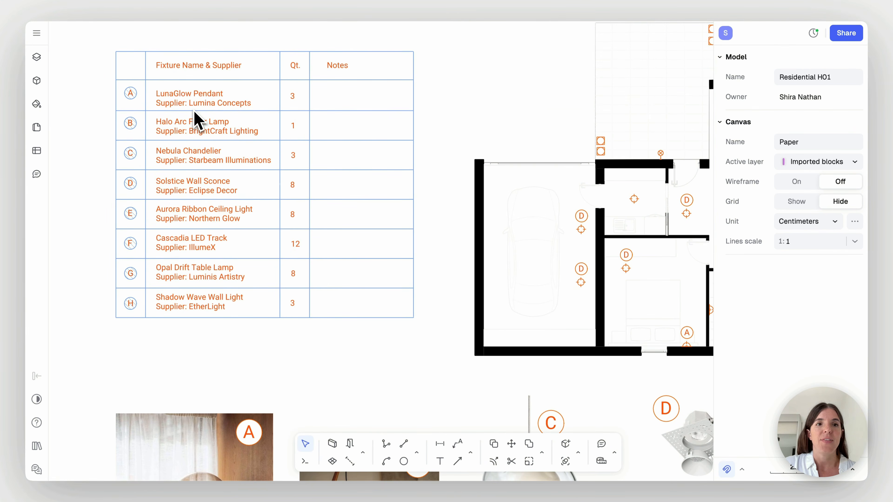
scroll(194, 111, left, 1)
Open the LunaGlow Pendant entry of the fixture table for text editing and leave it as it is
double_click(264, 117)
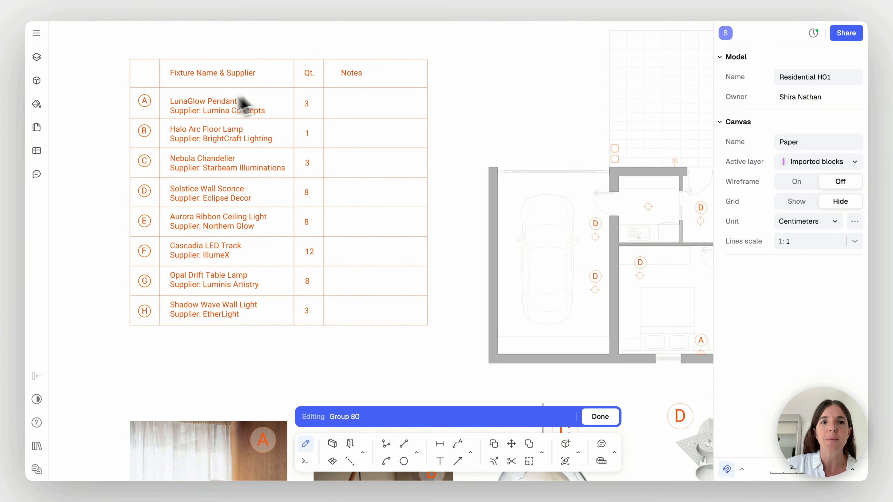
click(262, 112)
double_click(229, 110)
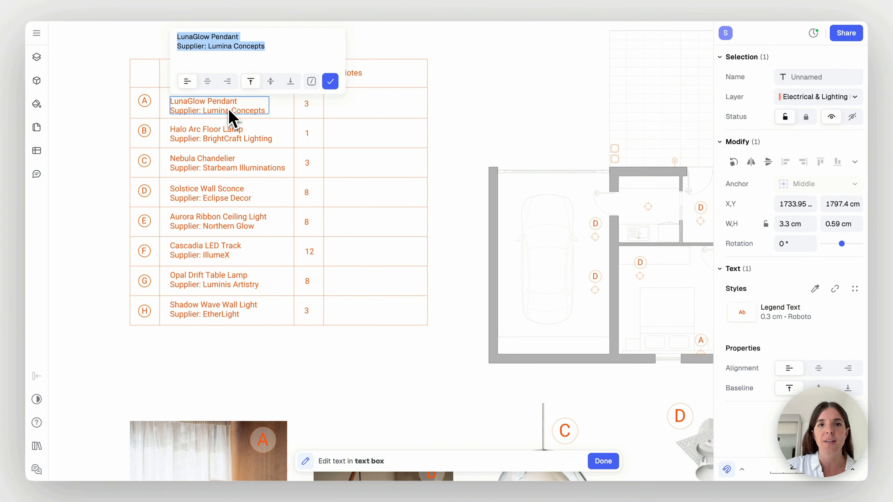
click(335, 116)
click(347, 116)
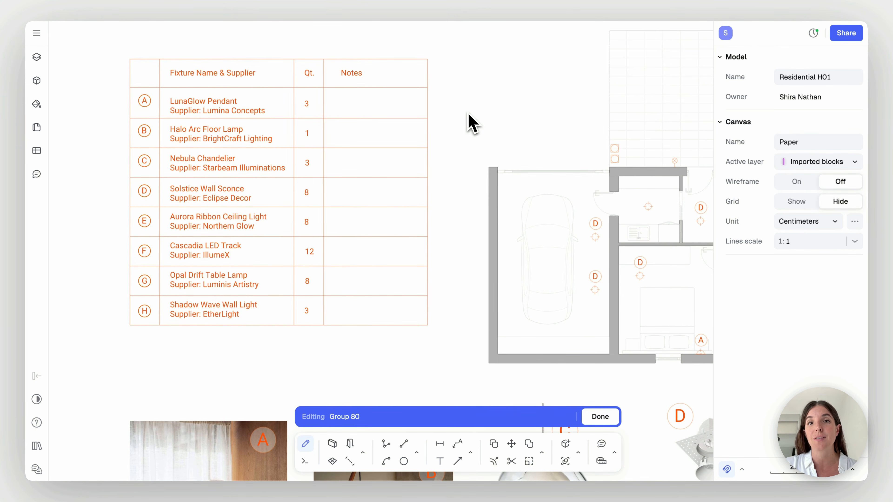
key(Escape)
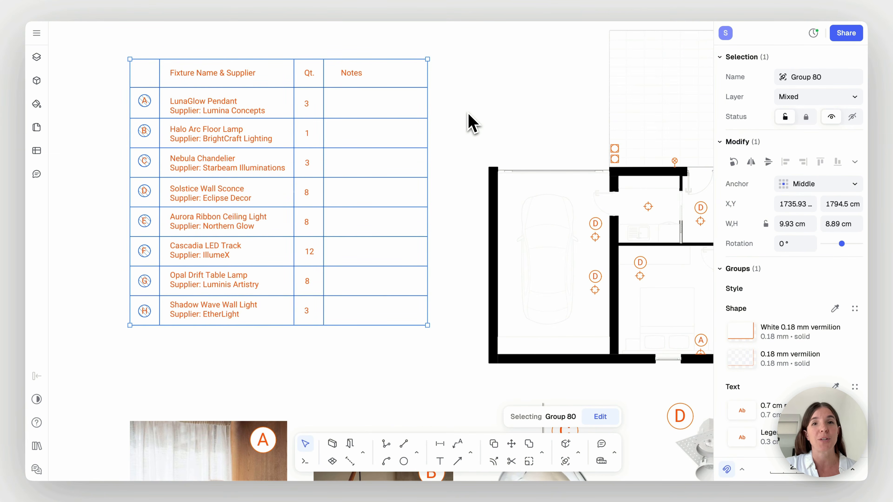
scroll(468, 112, down, 3)
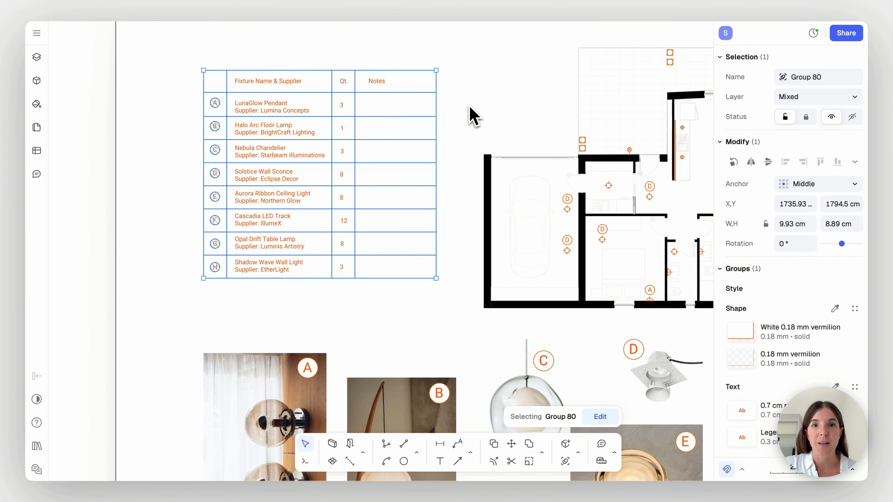
click(491, 104)
Import the image Lighting Fixture H.png from the Desktop onto the electrical and lighting sheet
scroll(492, 103, right, 1)
scroll(496, 113, down, 5)
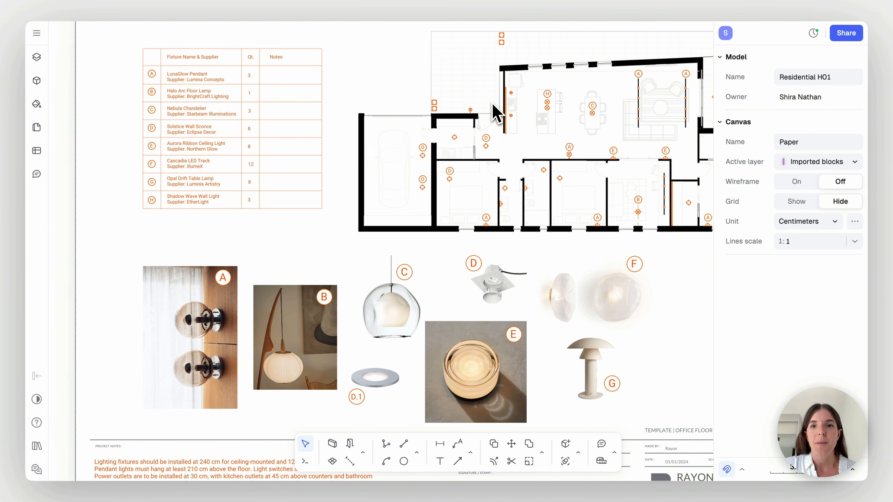
scroll(496, 113, down, 4)
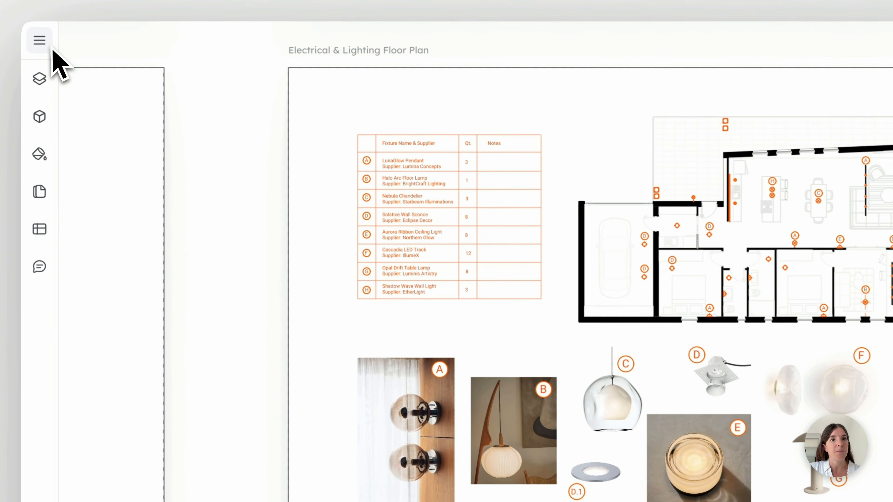
click(36, 33)
mouse_move(151, 164)
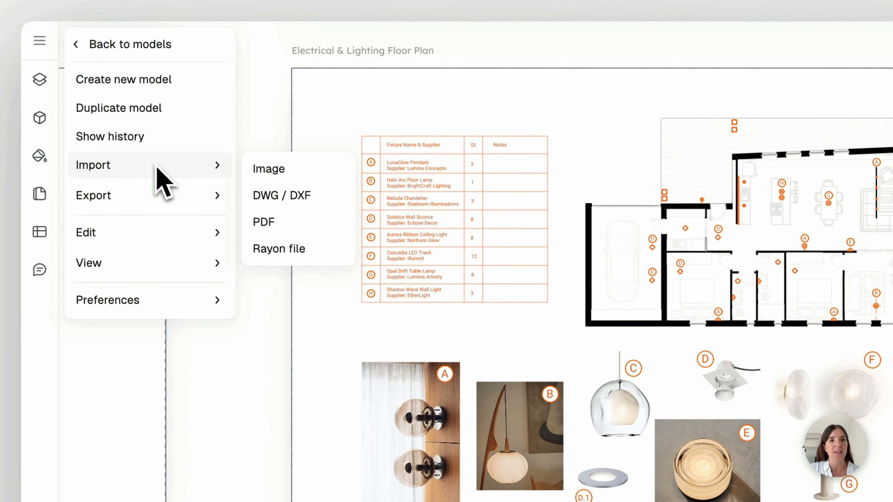
click(281, 170)
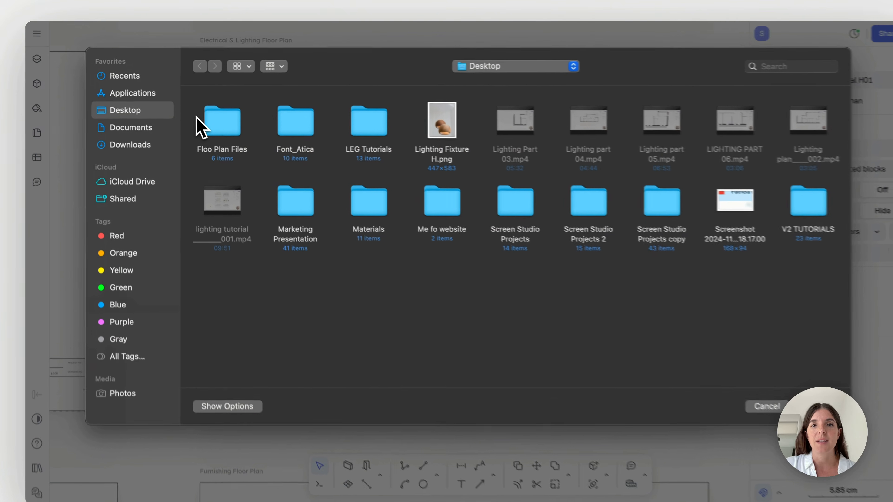
click(424, 119)
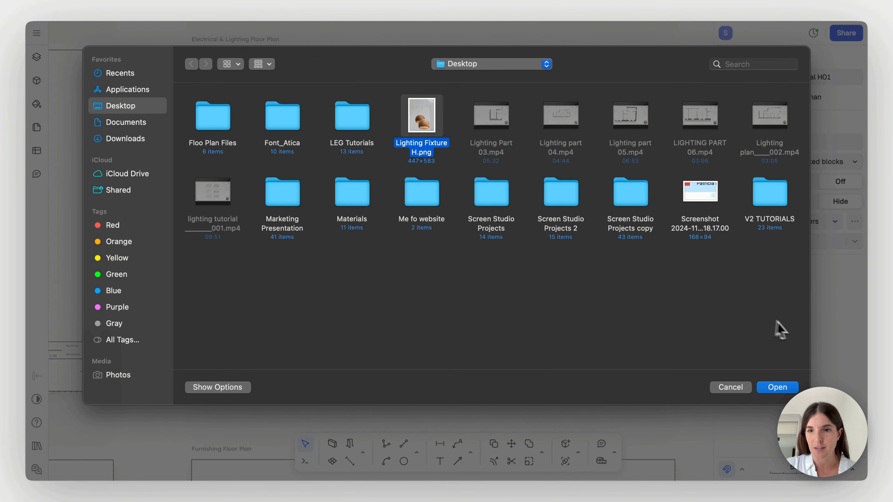
click(781, 390)
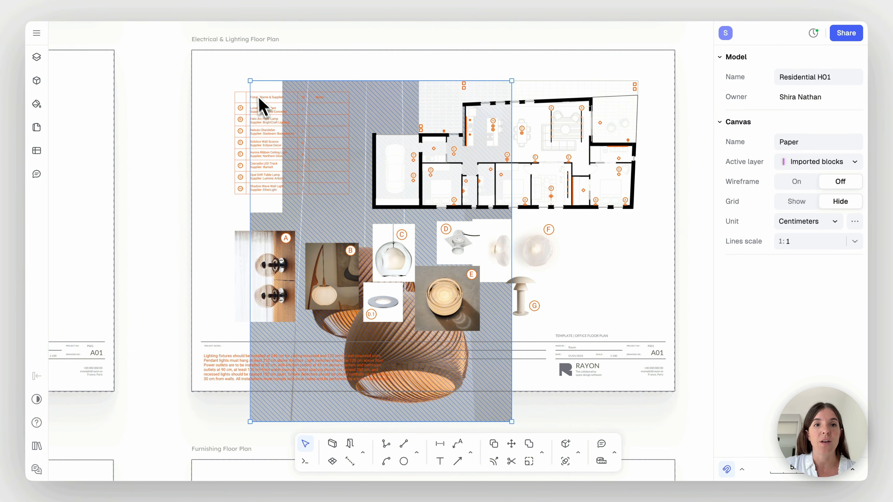
Scale the imported fixture image down to about 6.8 by 8.9 cm and place it beside the F and G fixtures
drag(250, 81, 402, 348)
drag(467, 363, 610, 273)
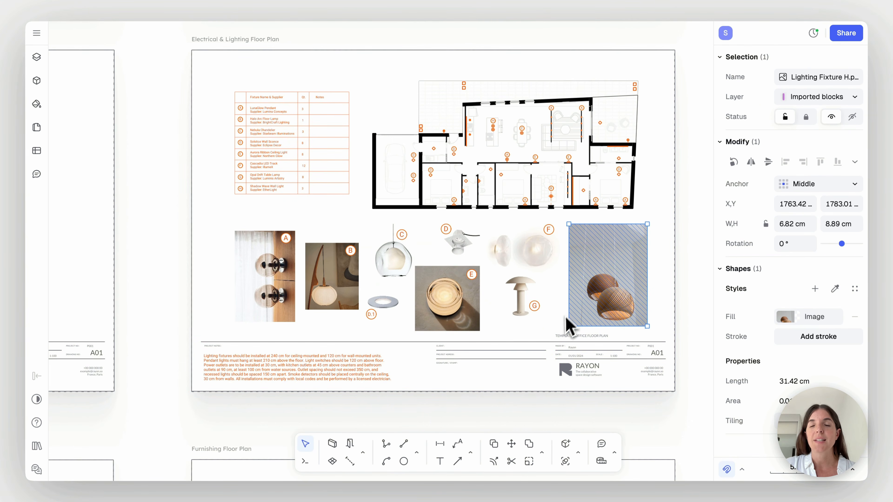
click(557, 332)
Copy the circled F tag onto the upper corner of the new pendant image
scroll(555, 332, up, 6)
scroll(556, 340, right, 4)
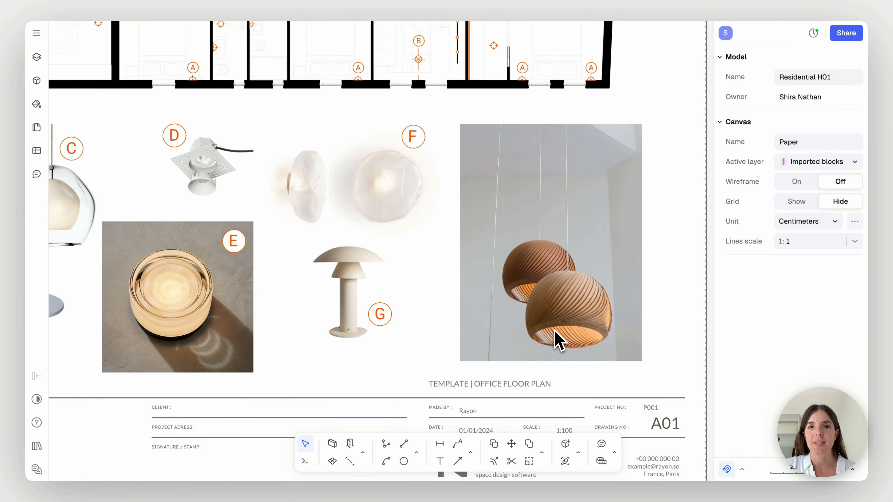
alt+drag(378, 159, 582, 170)
scroll(582, 169, up, 2)
click(582, 169)
Change the letter of the copied tag on the pendant image to H
double_click(588, 170)
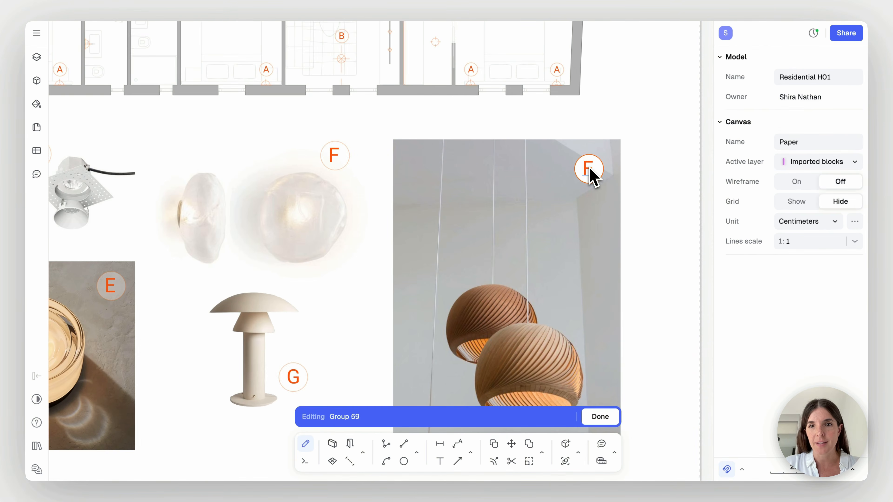
double_click(592, 168)
text(H)
click(659, 212)
key(Escape)
scroll(672, 233, down, 3)
scroll(672, 233, up, 3)
key(Escape)
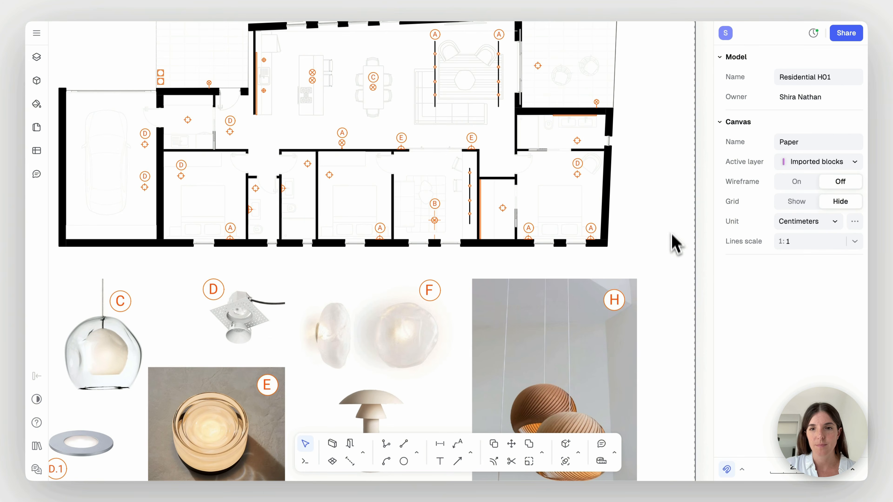
Copy the H tag from the pendant image onto the floor plan beside the kitchen island's suspended pendants
click(621, 307)
key(c)
click(619, 308)
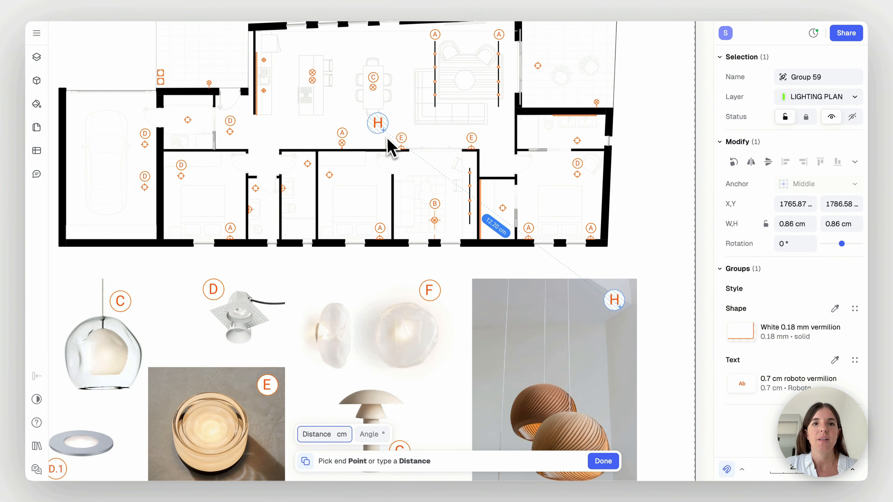
scroll(334, 102, up, 2)
scroll(334, 103, left, 2)
scroll(333, 99, up, 5)
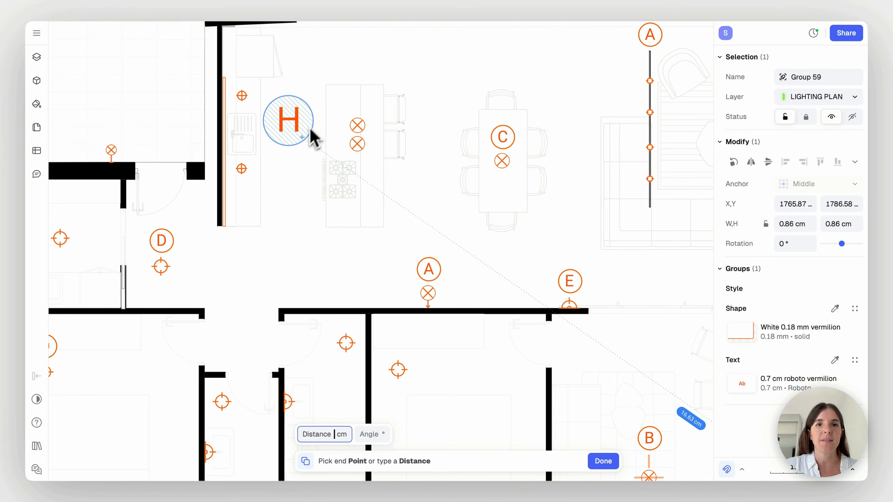
scroll(427, 65, up, 2)
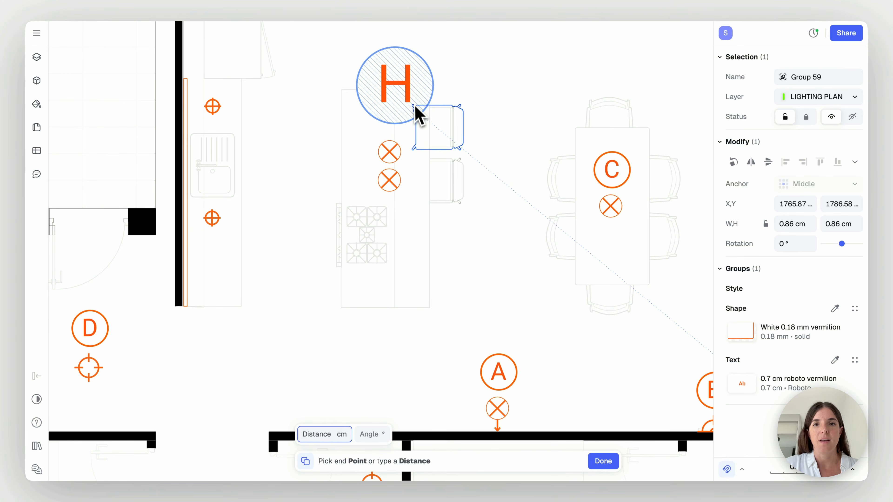
click(409, 122)
Scale down the copied H tag to match the other plan tags, centred above the two kitchen island pendants
drag(425, 75, 388, 112)
click(319, 146)
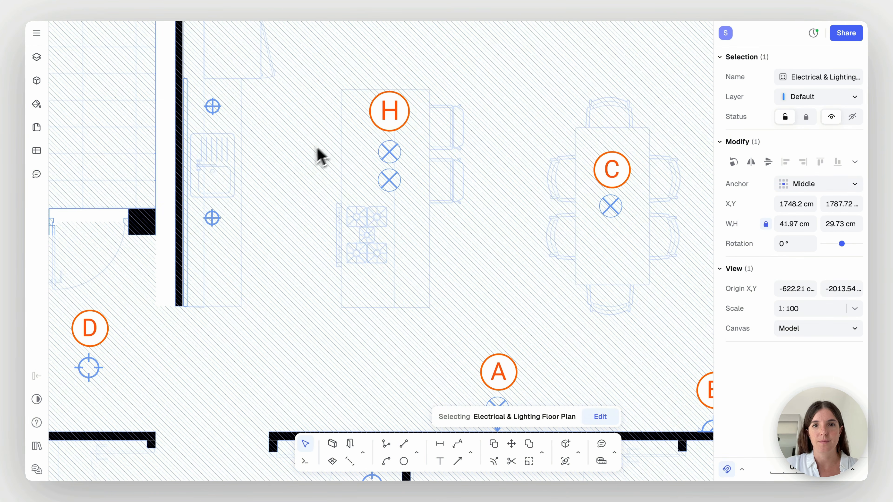
key(Escape)
scroll(421, 138, down, 5)
scroll(424, 148, down, 3)
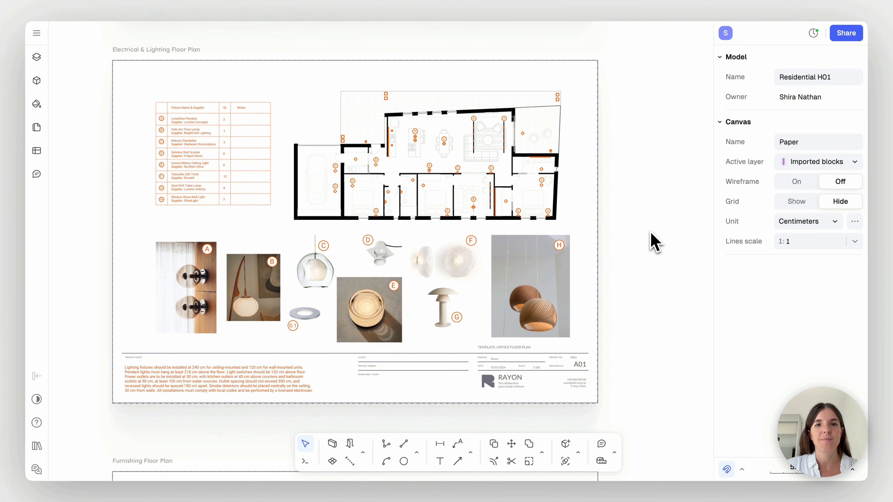
Invite a collaborator by e-mail as Editor to the shared model and copy its public link
scroll(651, 234, down, 5)
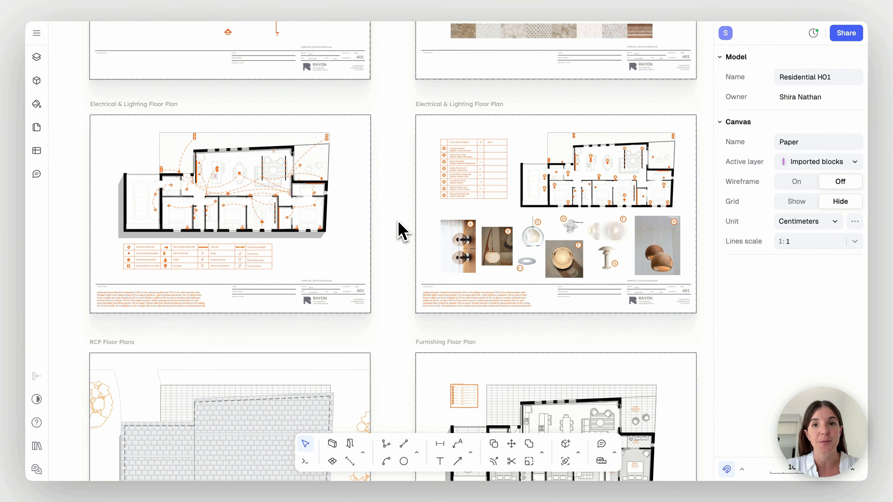
scroll(403, 230, down, 3)
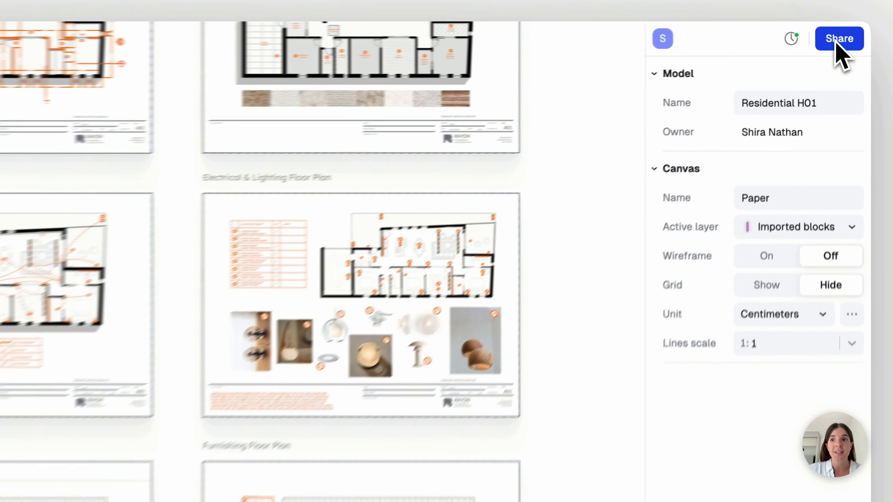
click(846, 33)
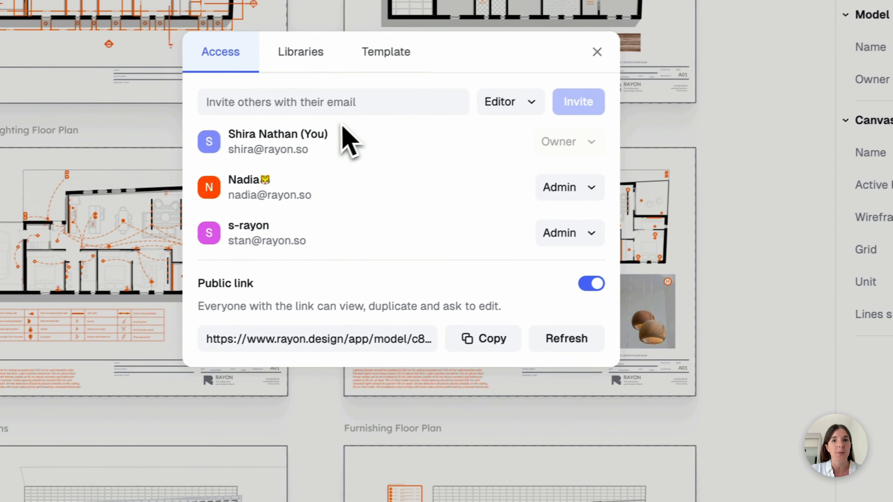
click(388, 105)
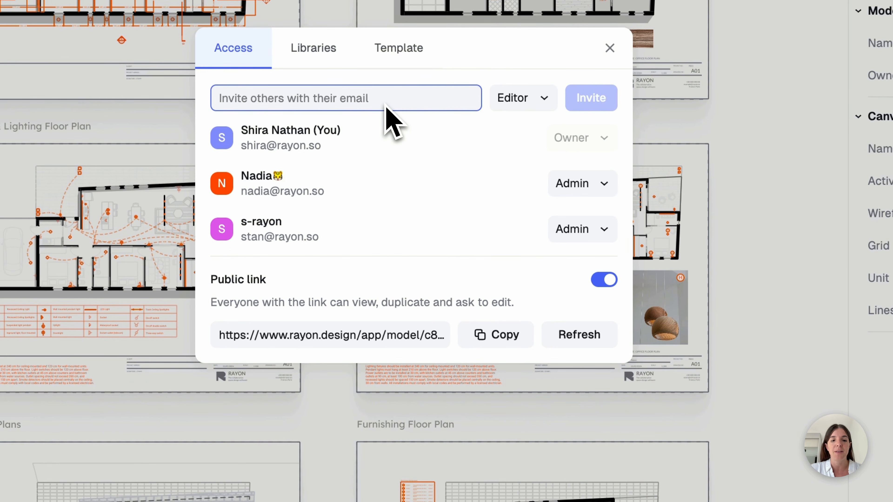
text(ARCH)
click(327, 161)
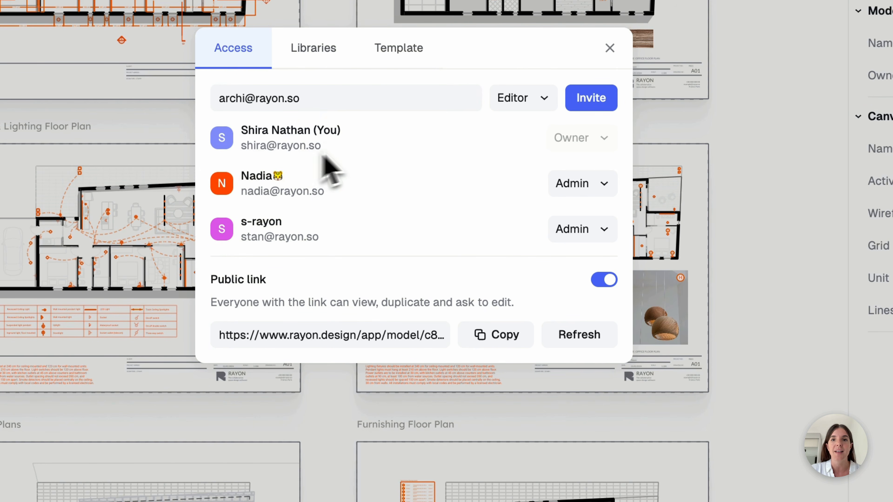
click(540, 100)
click(534, 103)
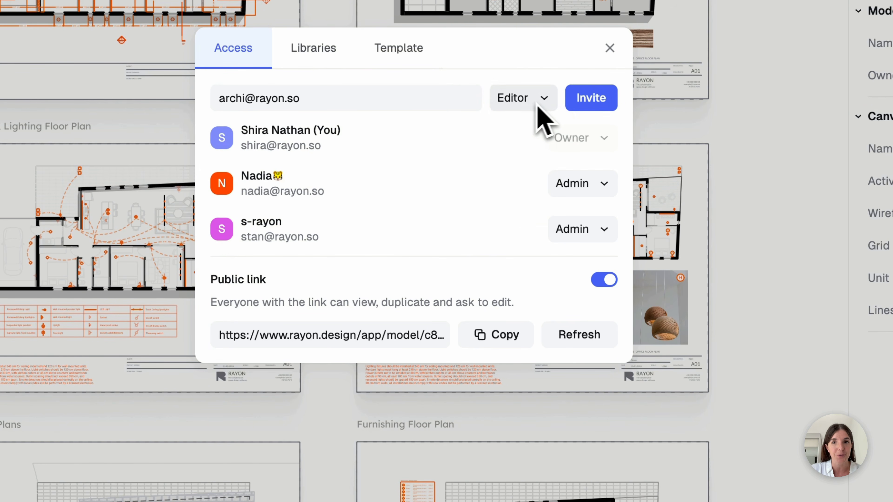
click(587, 100)
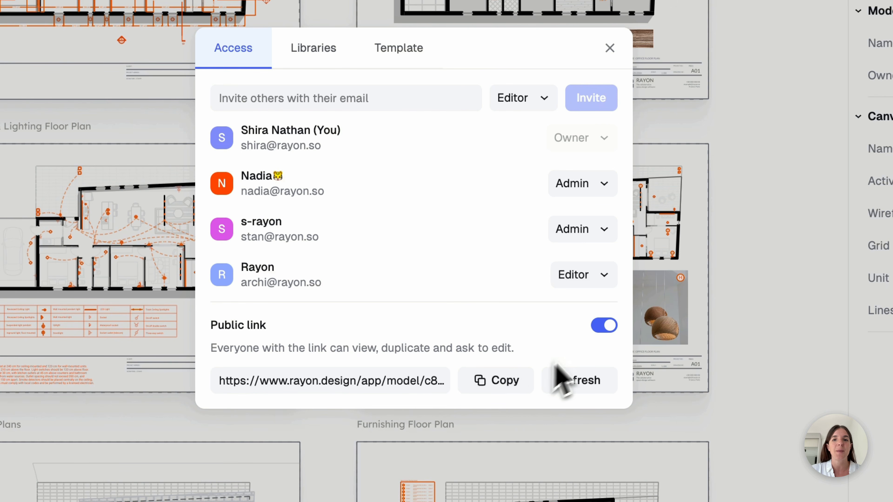
click(500, 380)
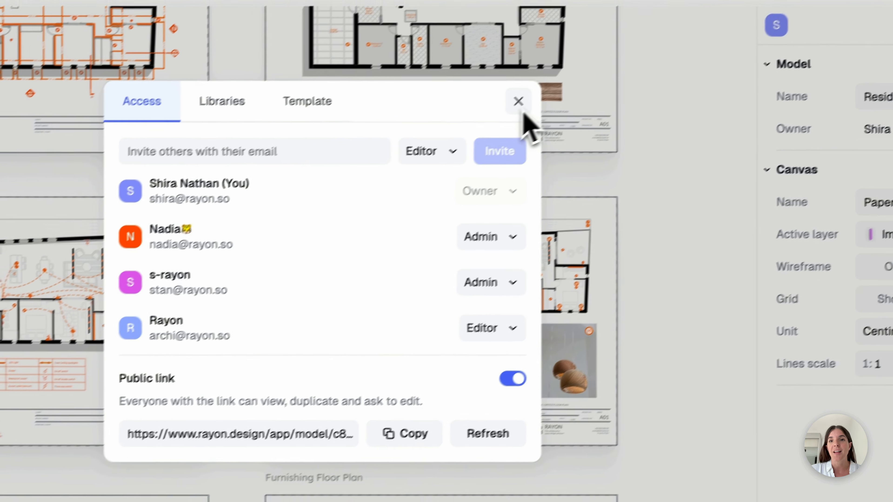
click(520, 102)
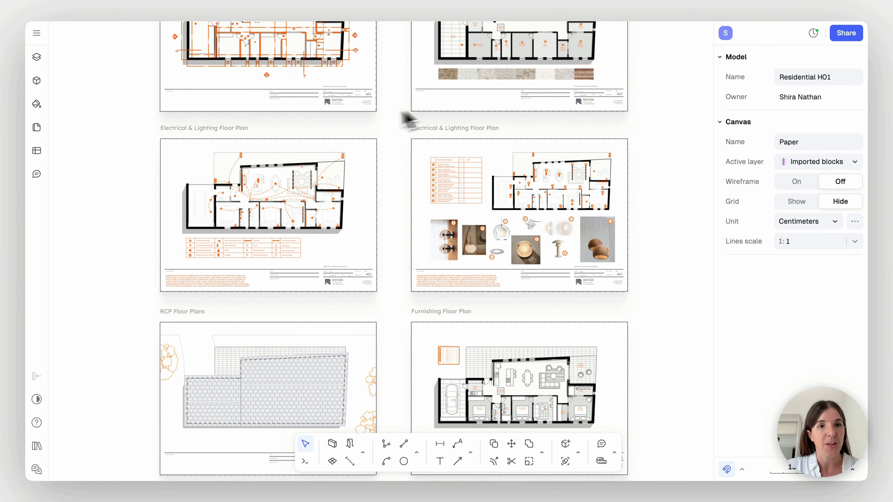
Create a first page in the model and set its scale to 1:1
click(38, 133)
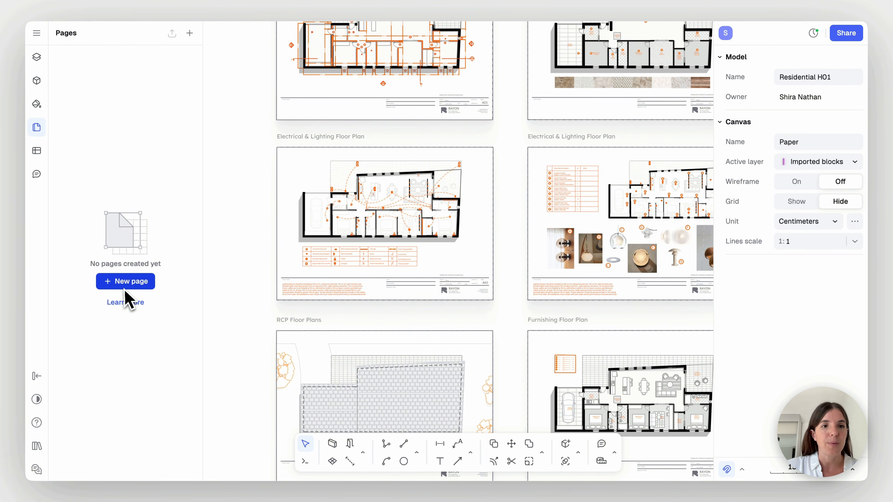
click(126, 283)
click(258, 207)
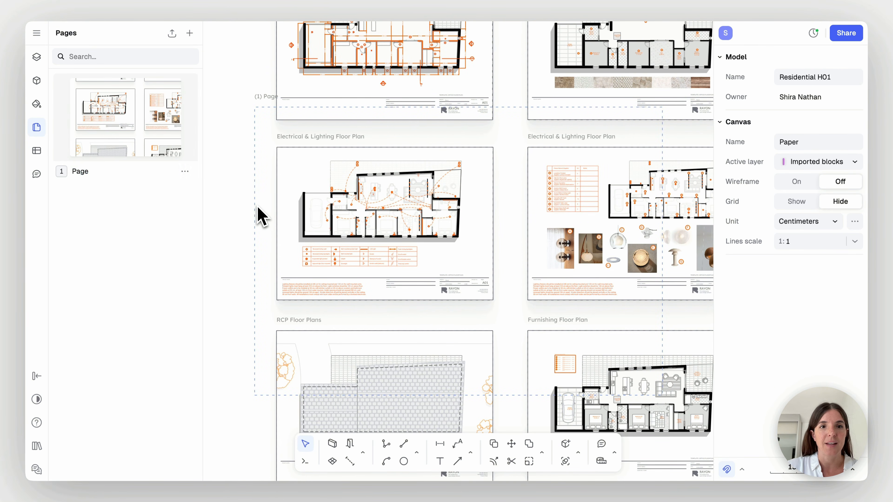
click(255, 206)
scroll(255, 206, down, 1)
scroll(256, 205, right, 1)
ctrl+scroll(256, 206, down, 1)
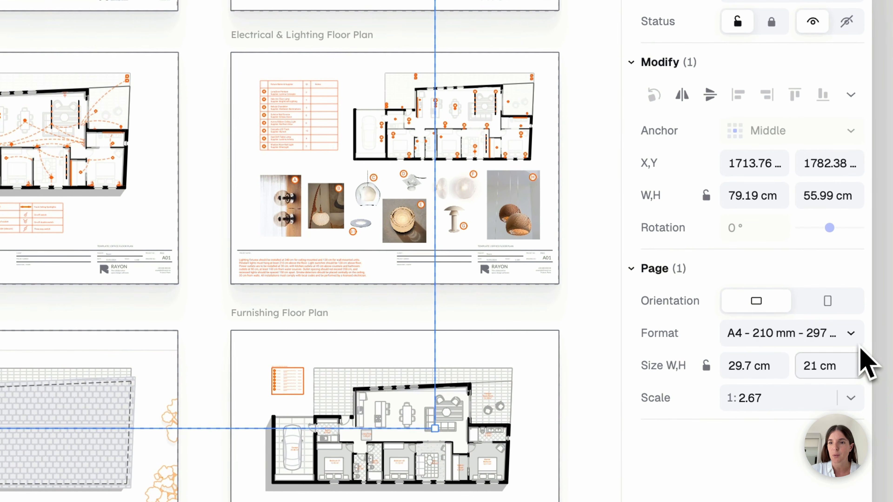
click(851, 397)
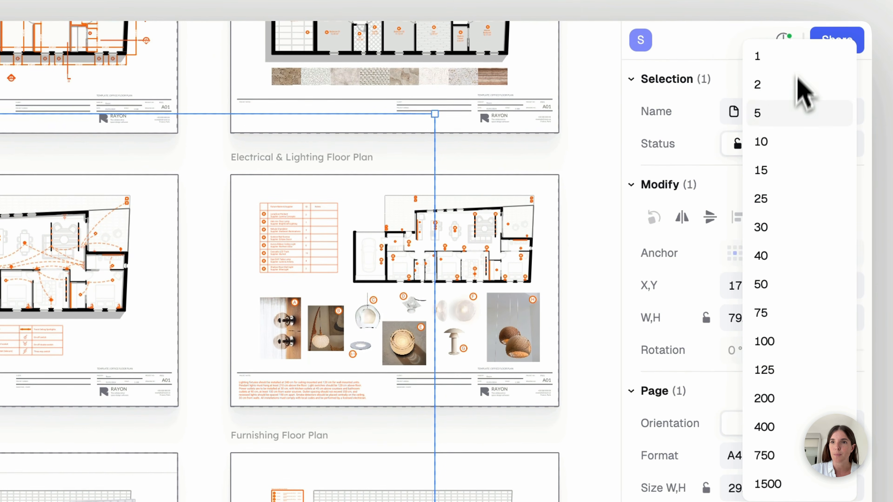
click(790, 66)
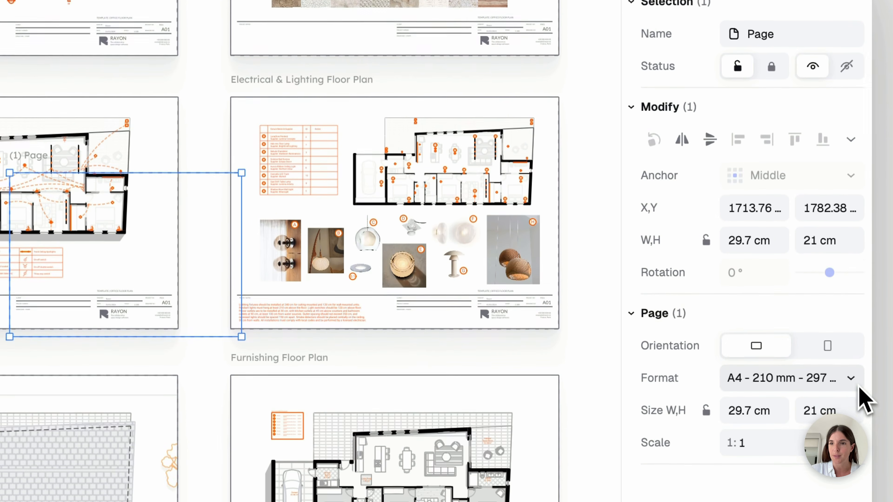
Set the page format to A3 and align the page with the Electrical & Lighting sheet containing the symbol legend
click(851, 456)
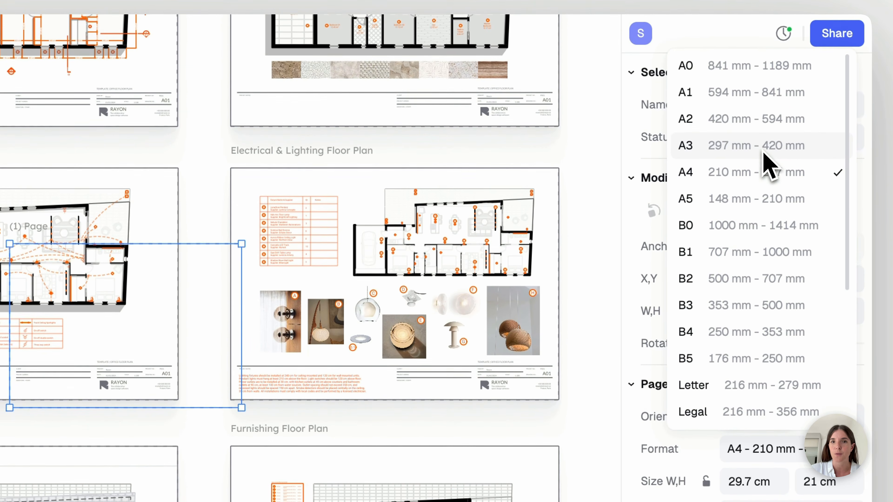
click(756, 71)
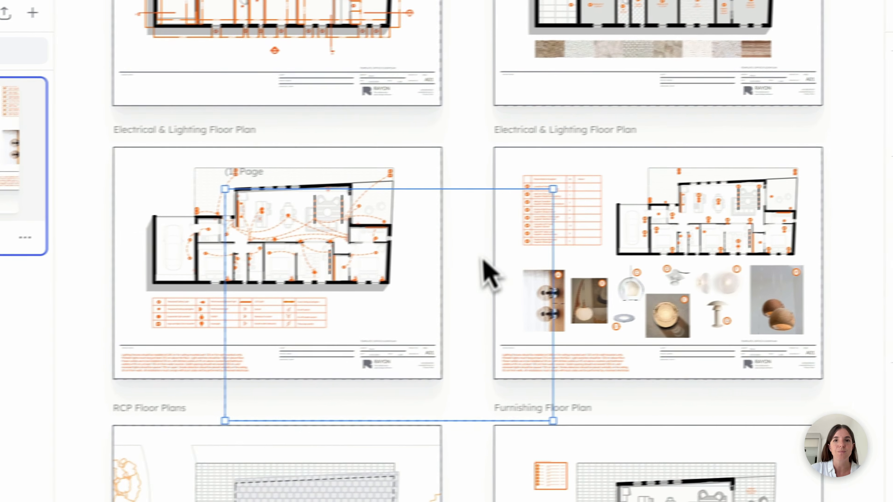
drag(239, 291, 115, 221)
drag(391, 183, 389, 187)
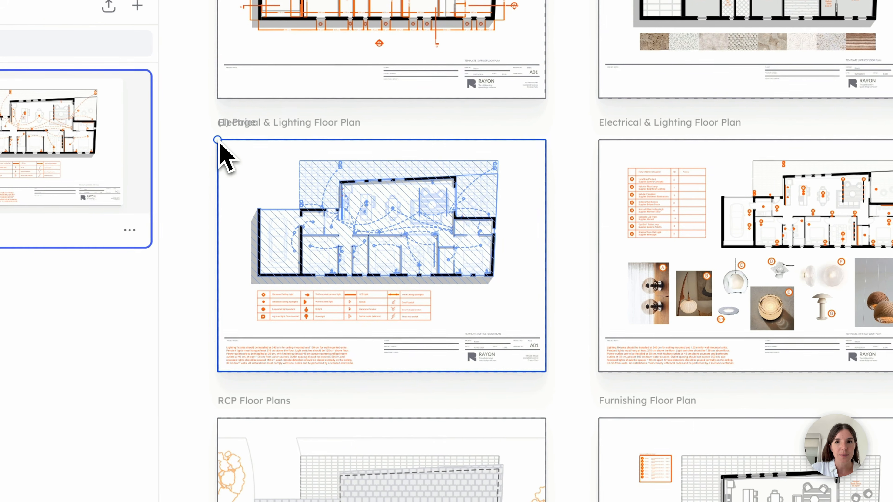
Copy the page onto the neighbouring Electrical & Lighting sheet with the fixture table, matching the sheet's corner
drag(145, 144, 514, 141)
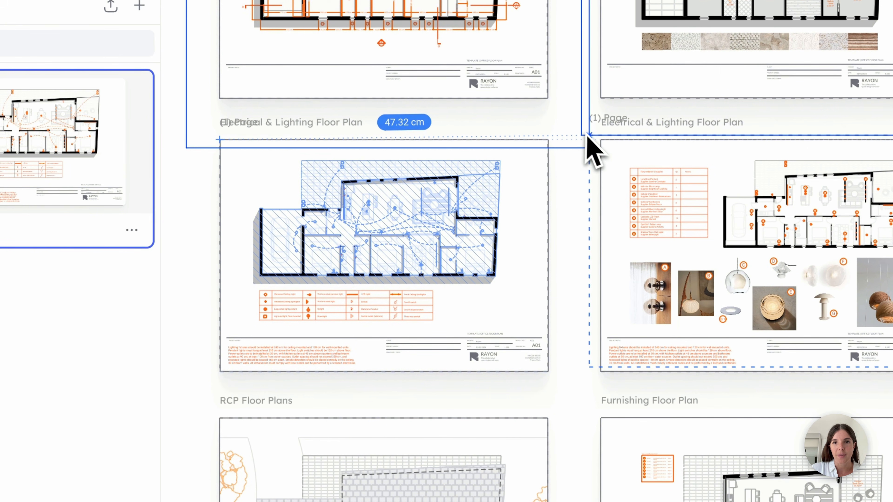
click(604, 142)
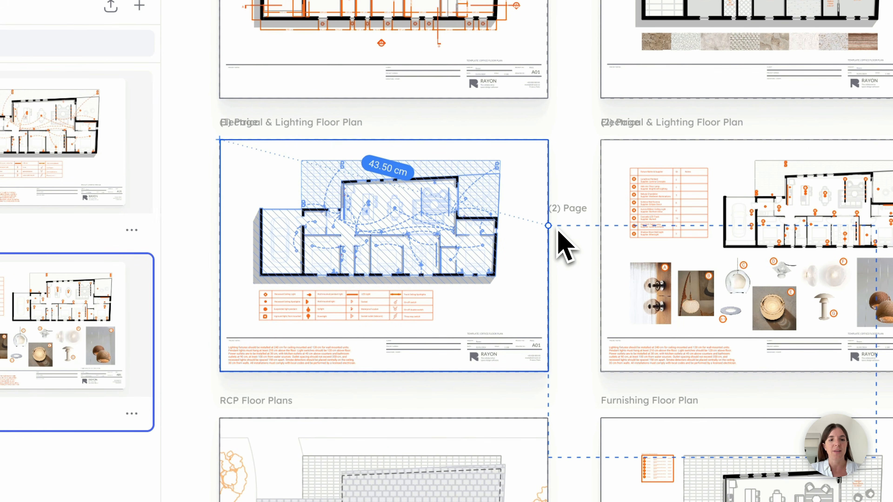
key(Escape)
click(579, 292)
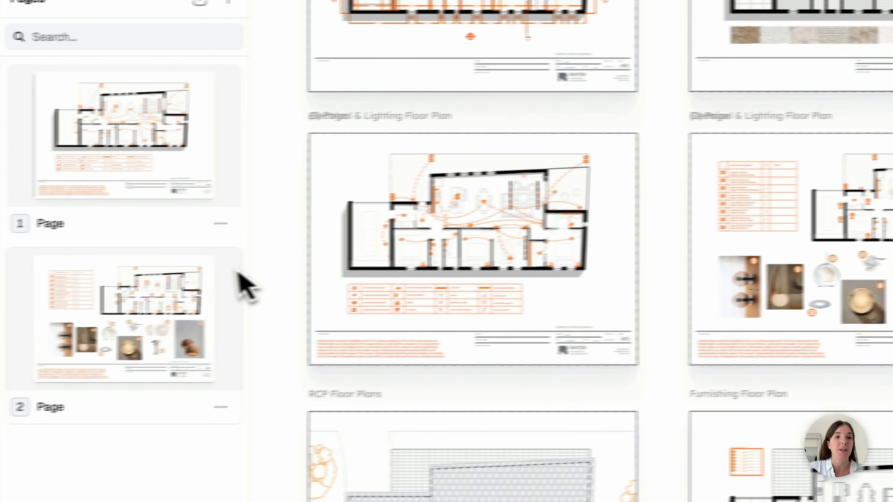
Export the two pages as a PDF
scroll(440, 309, down, 2)
scroll(441, 309, up, 1)
scroll(441, 308, left, 1)
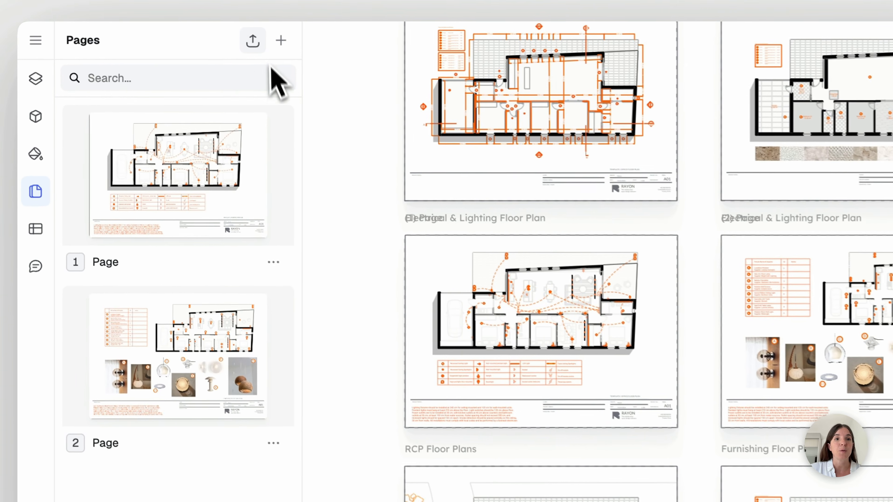
click(171, 33)
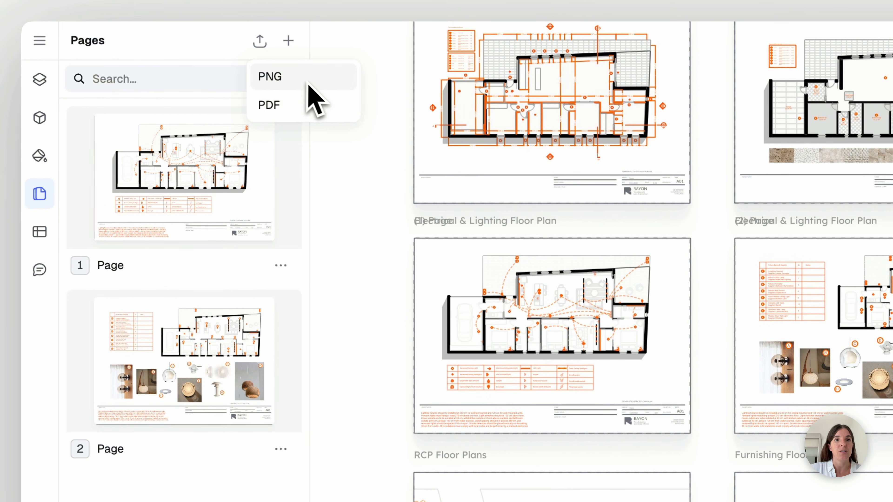
click(318, 112)
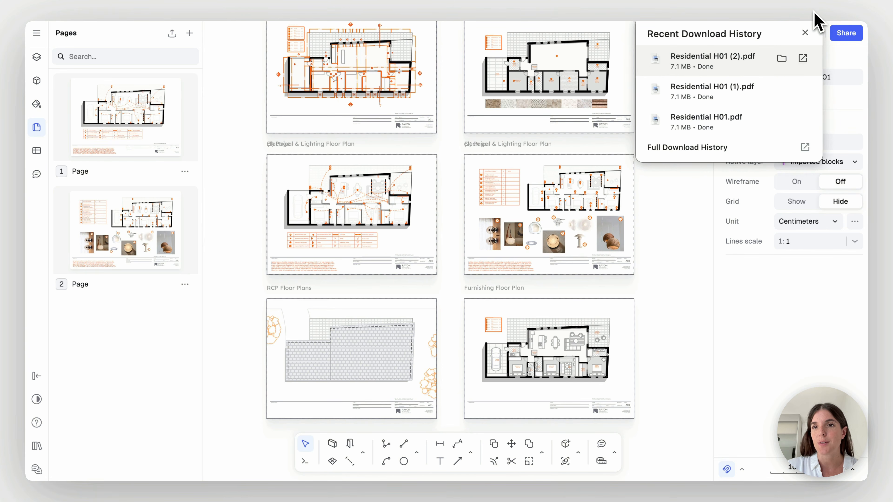
Open the exported Residential H01 (2).pdf and review both pages at 33% zoom
click(727, 71)
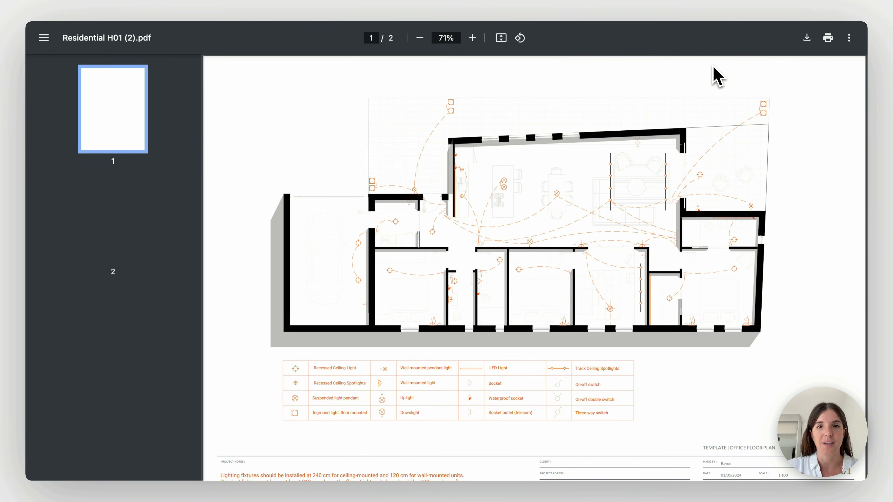
click(420, 38)
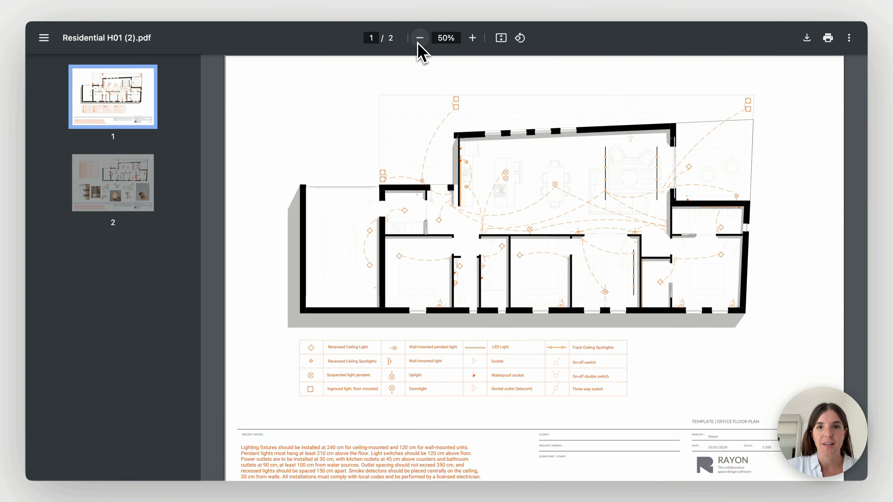
click(420, 39)
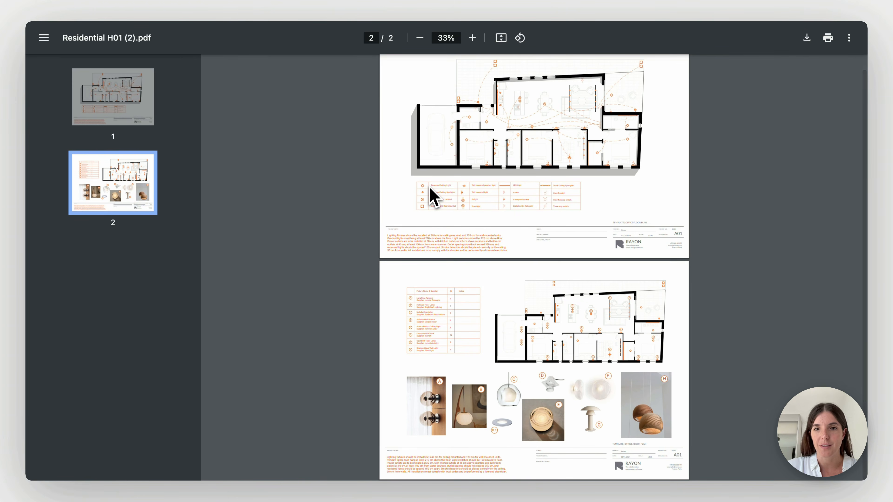